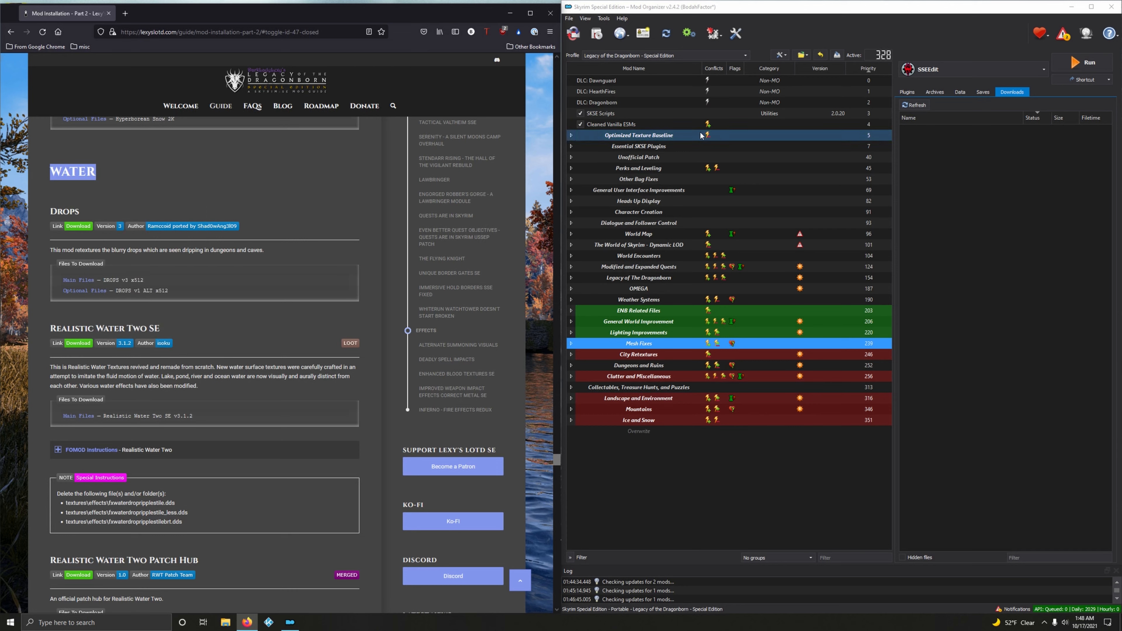
# Create a separator named Water at the end of the mod list
pyautogui.click(780, 55)
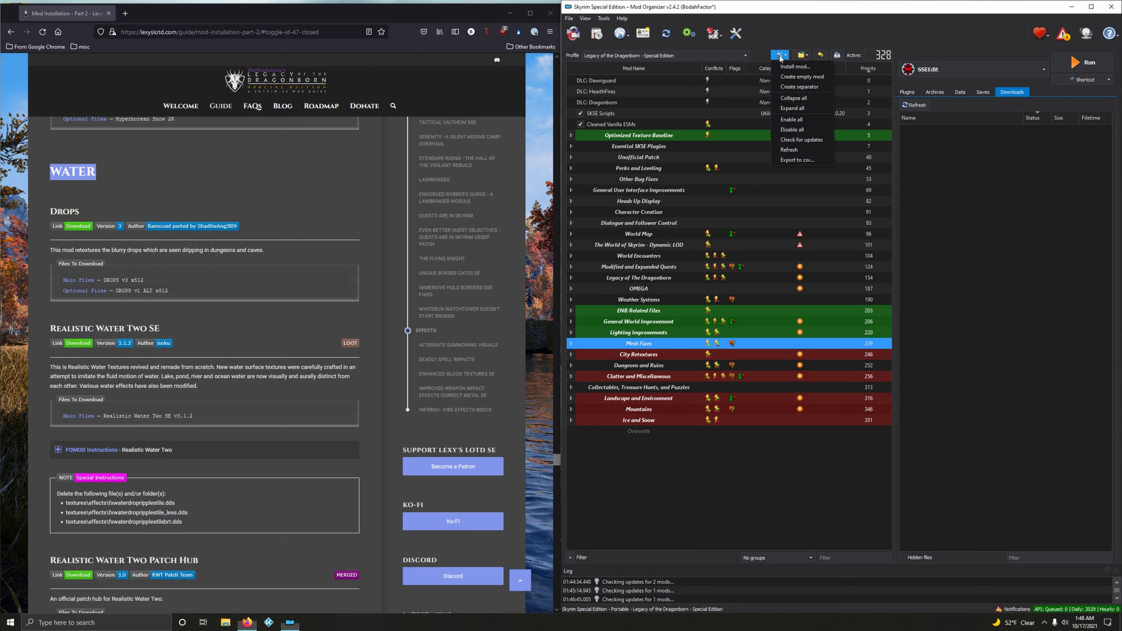
pyautogui.click(799, 87)
pyautogui.rightClick(840, 315)
pyautogui.click(853, 360)
pyautogui.click(848, 327)
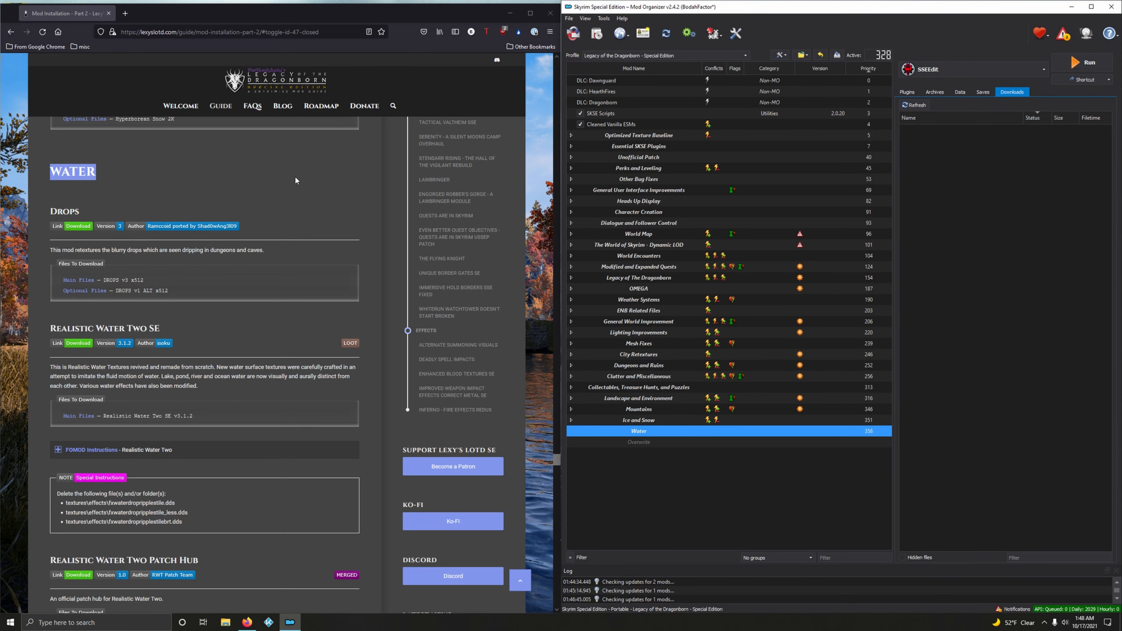
# Open the DROPS mod page from the guide and download the main file DROPS v3 x512 to the mod manager
pyautogui.click(309, 178)
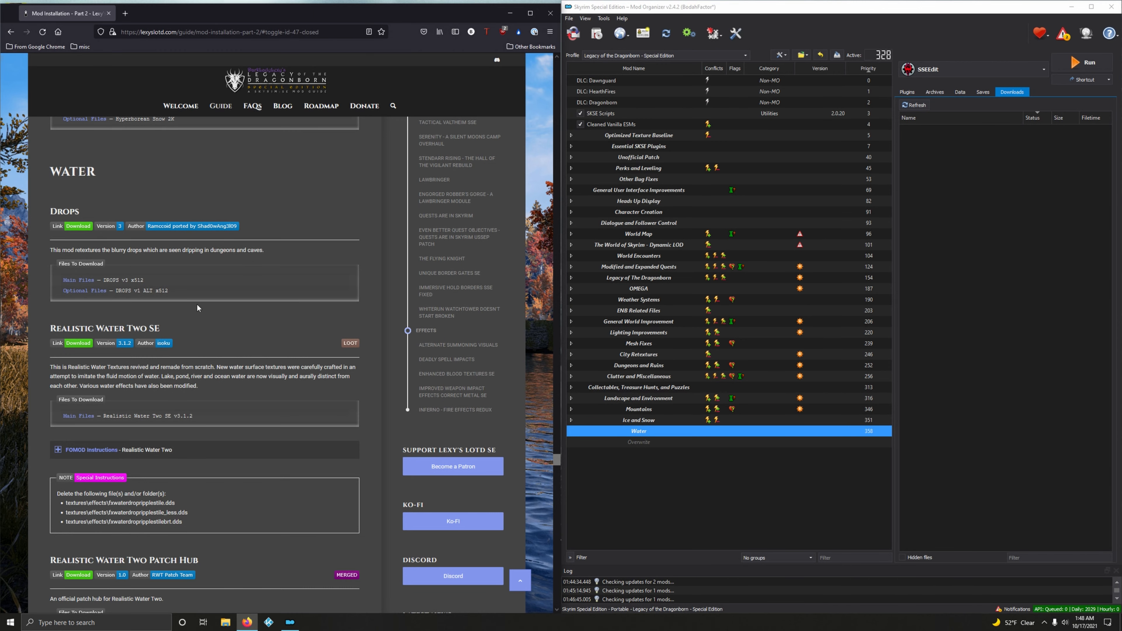
pyautogui.click(79, 226)
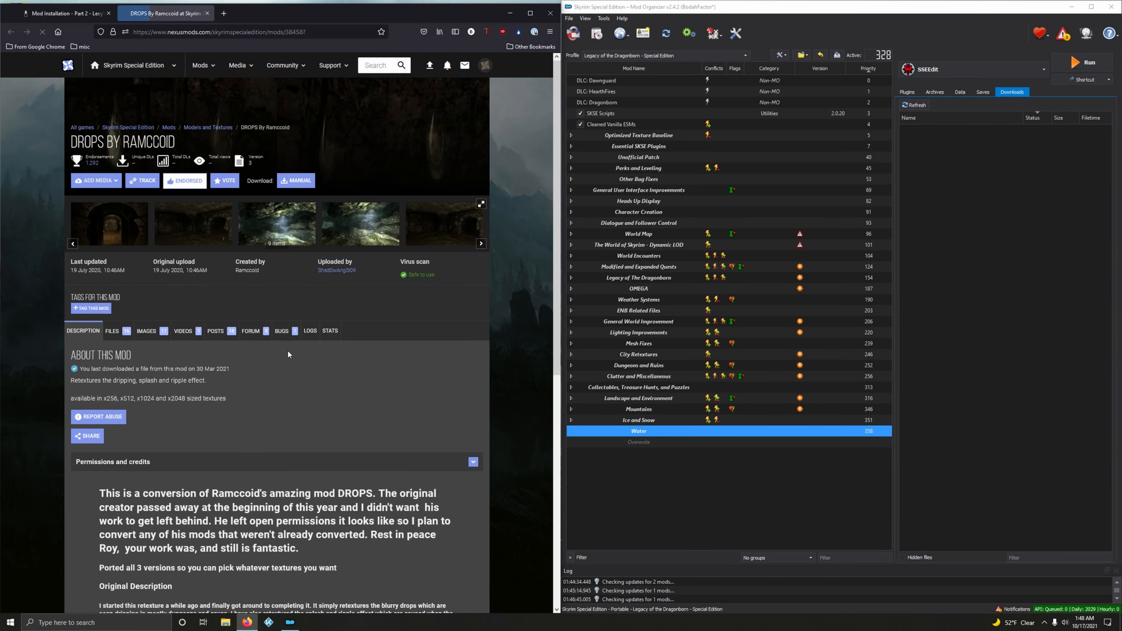
pyautogui.click(113, 336)
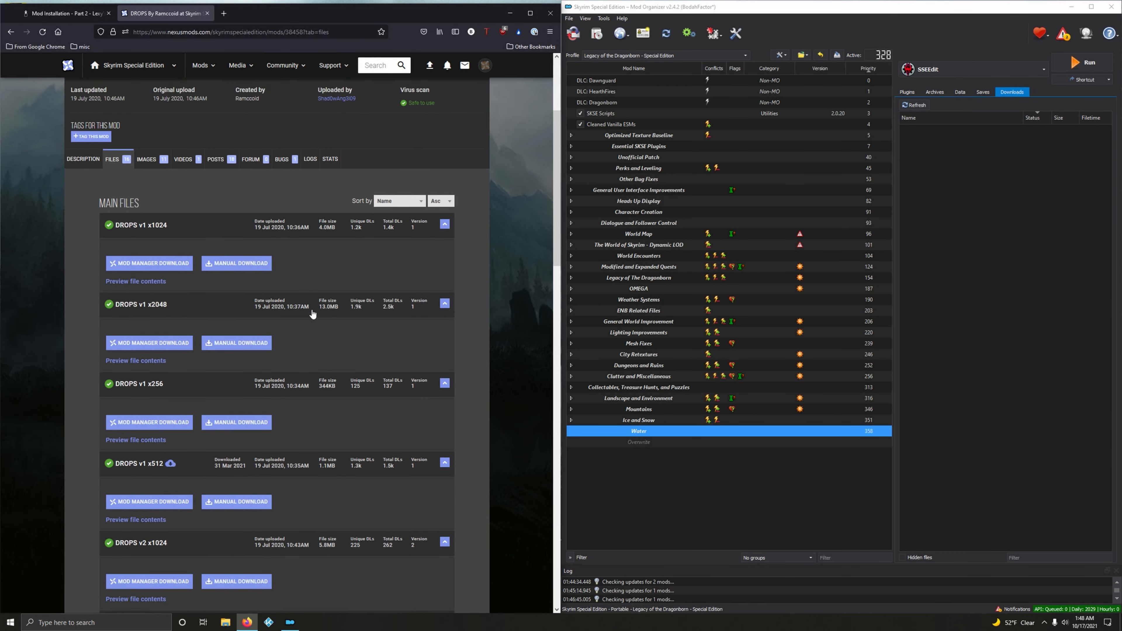
pyautogui.click(59, 14)
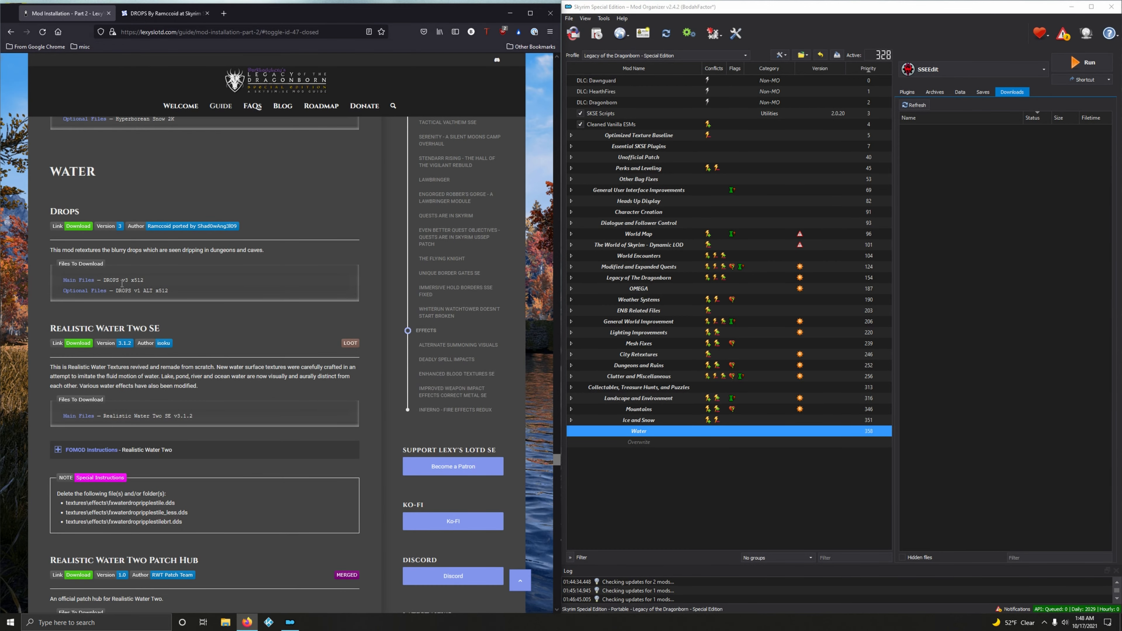
pyautogui.click(154, 14)
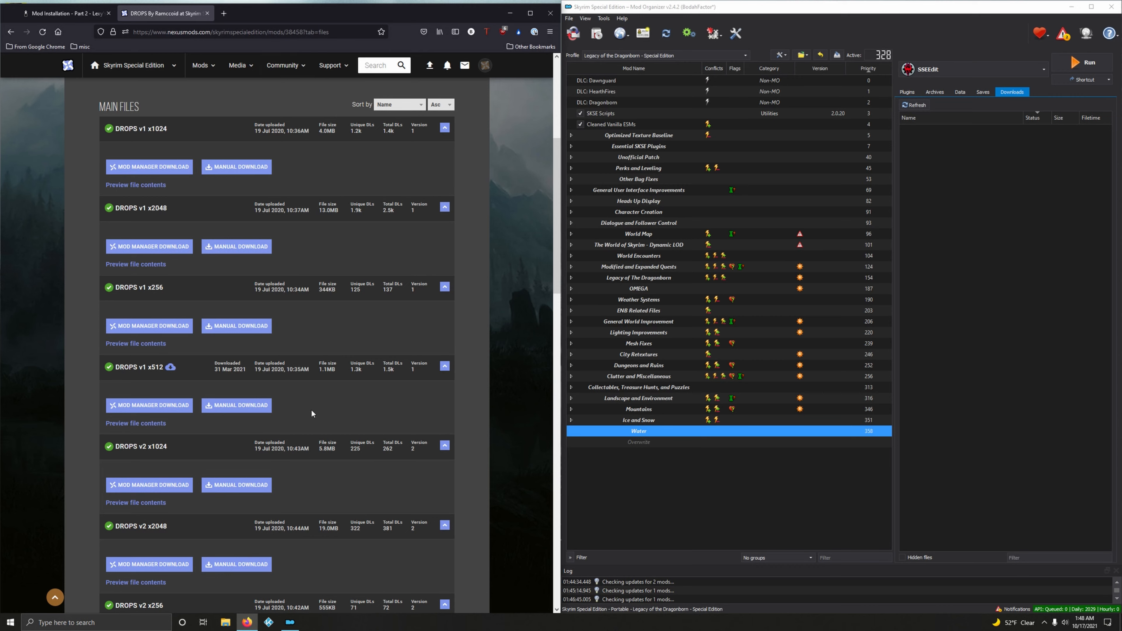
pyautogui.scroll(-7, 157, 381)
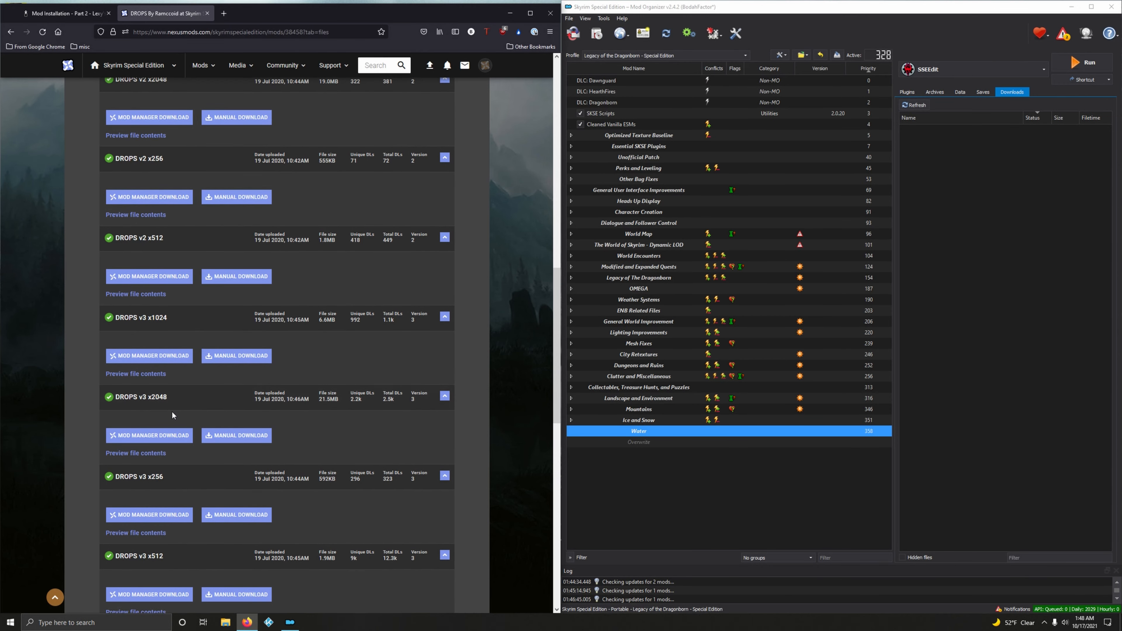
pyautogui.scroll(-3, 171, 409)
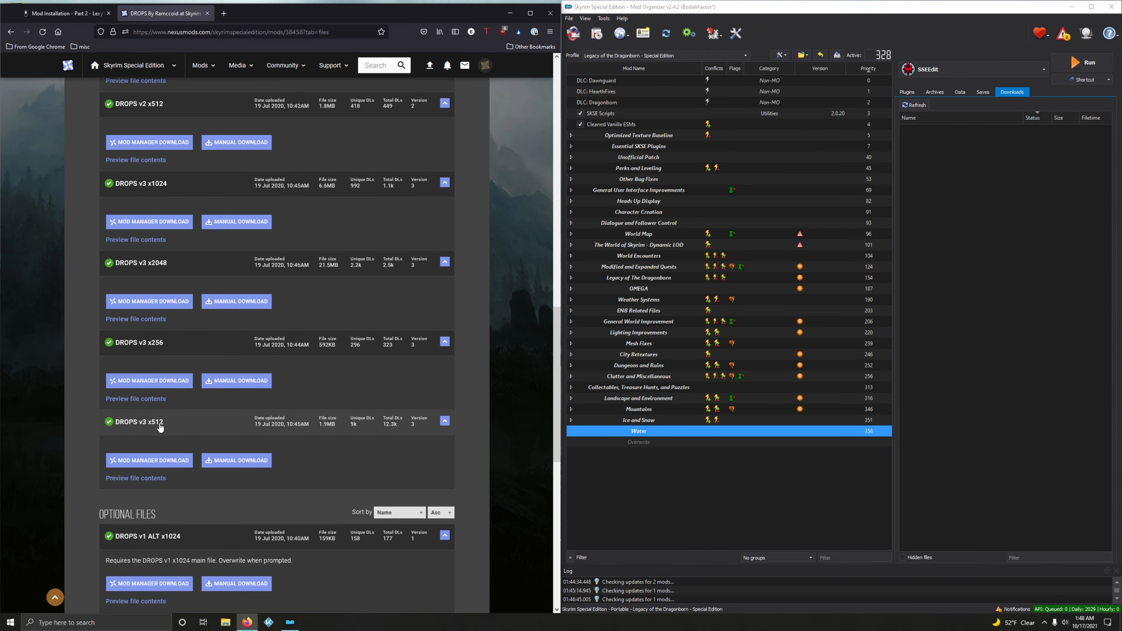
pyautogui.click(163, 464)
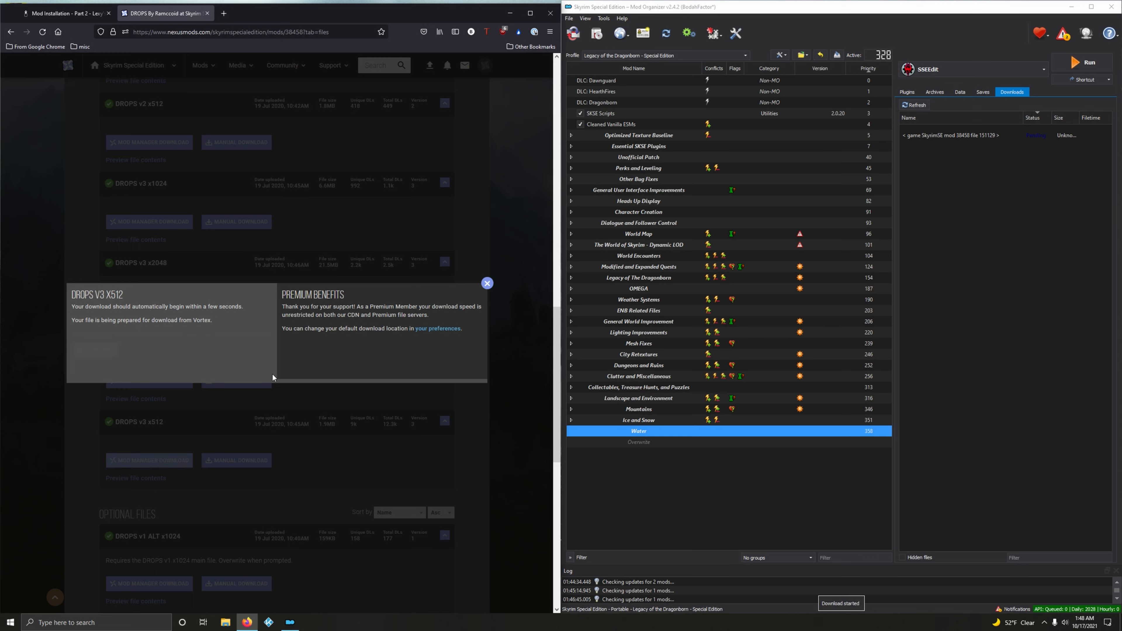
pyautogui.click(488, 283)
# Download the optional file DROPS v1 ALT x512 to the mod manager and close the mod page
pyautogui.scroll(-3, 451, 309)
pyautogui.scroll(-5, 445, 308)
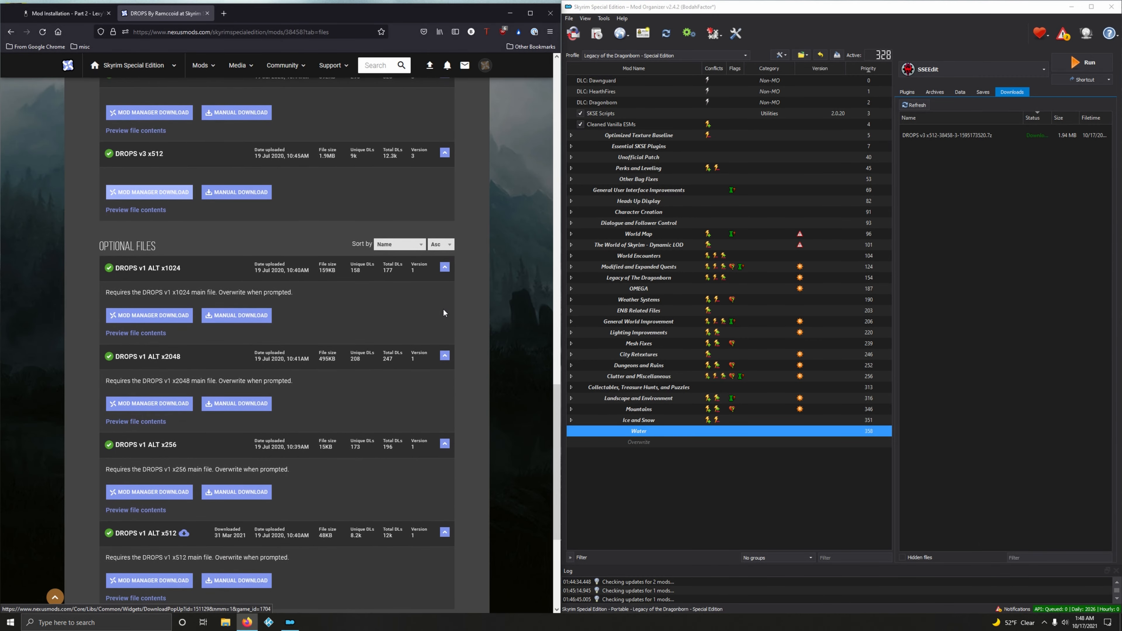
pyautogui.click(111, 19)
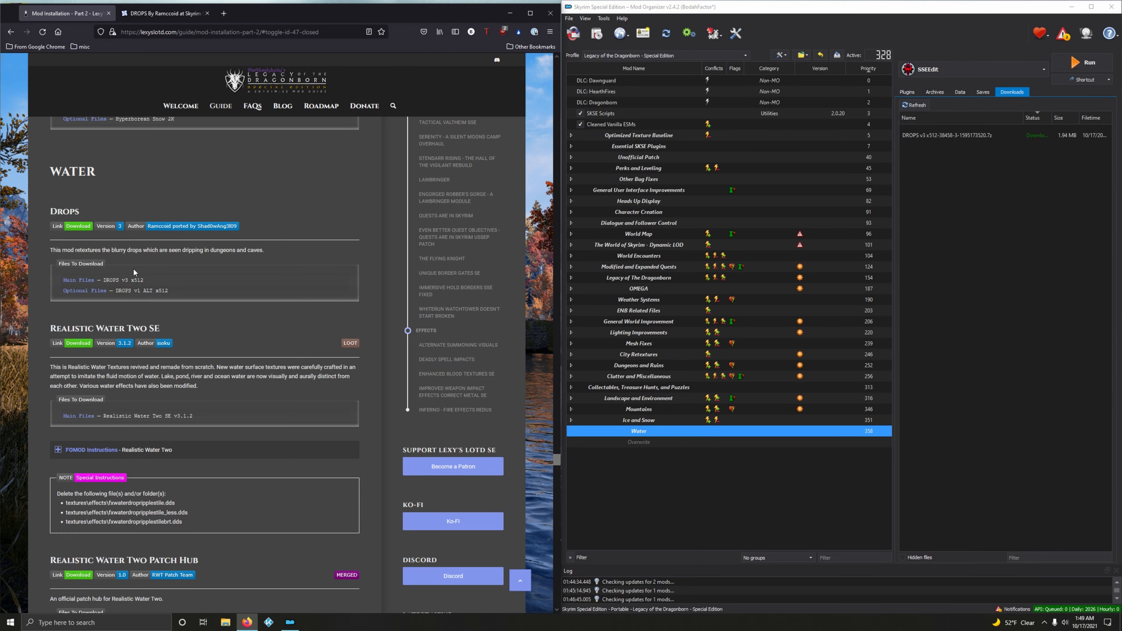
pyautogui.click(157, 15)
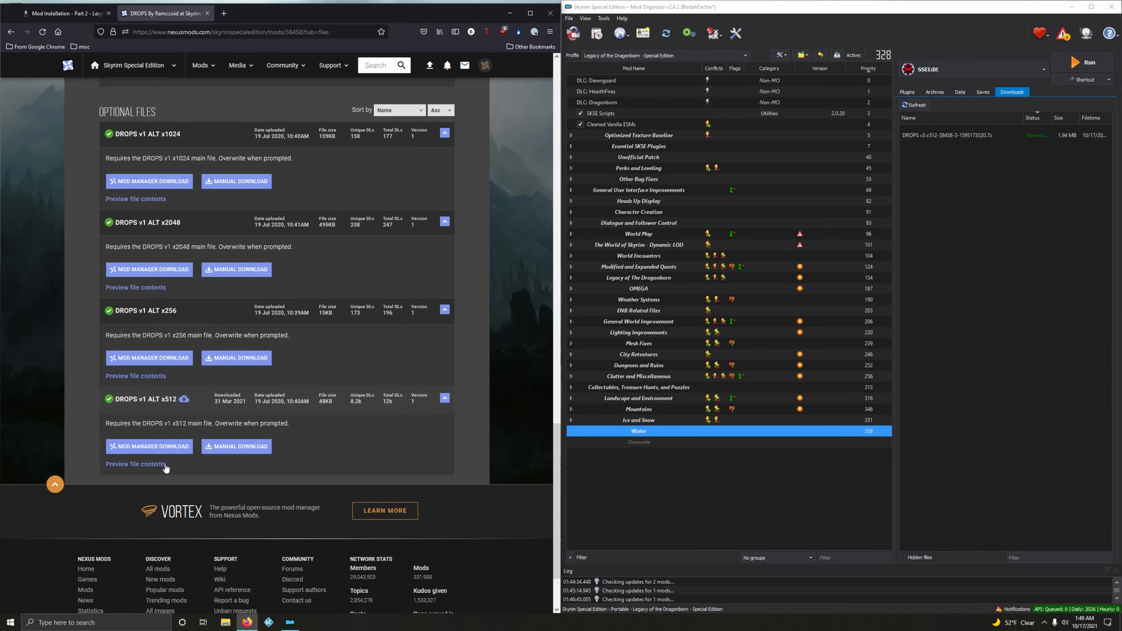
pyautogui.click(154, 447)
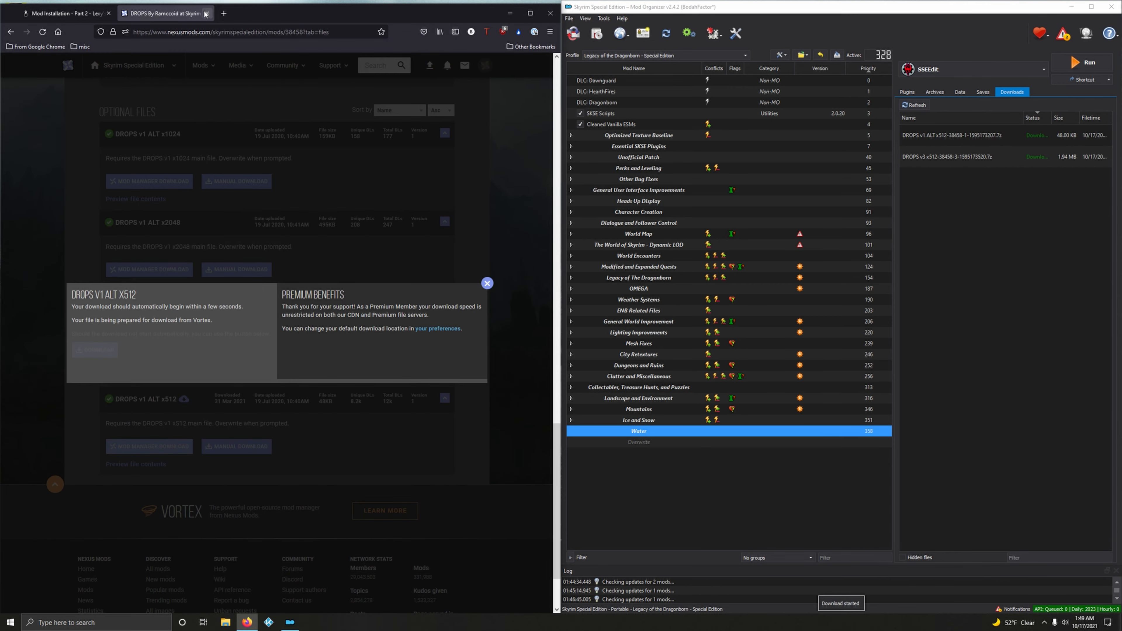
pyautogui.hotkey('ctrl', 'w')
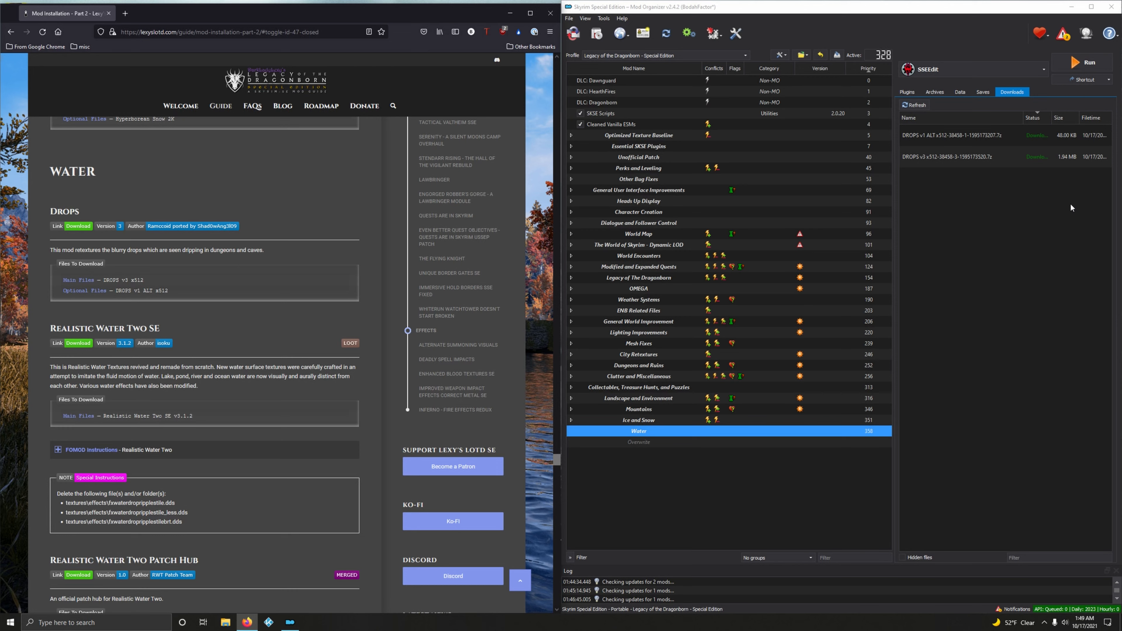
# Install DROPS v3 x512 under its suggested name and the optional download as a separate mod named DROPS v1 ALT x512
pyautogui.doubleClick(953, 157)
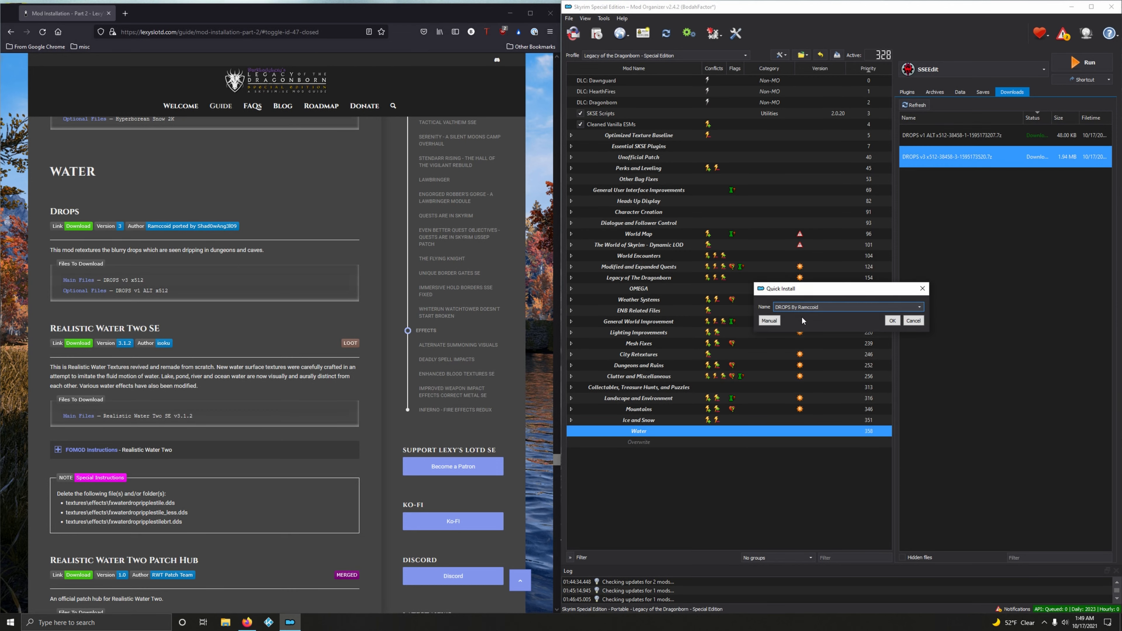
pyautogui.click(893, 321)
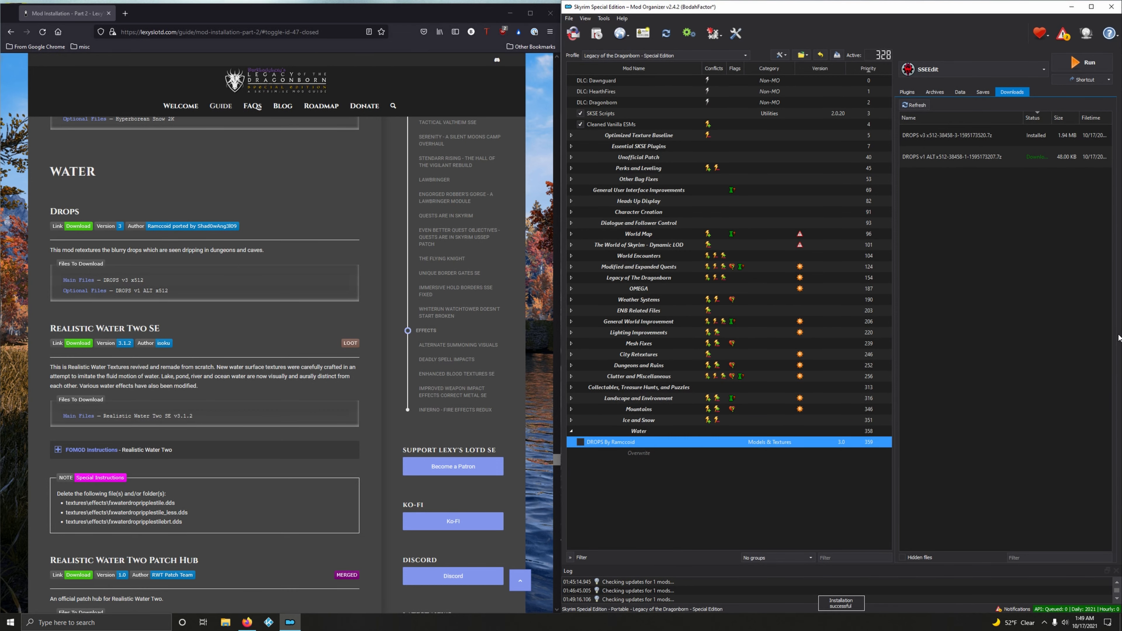
pyautogui.click(955, 157)
pyautogui.doubleClick(955, 157)
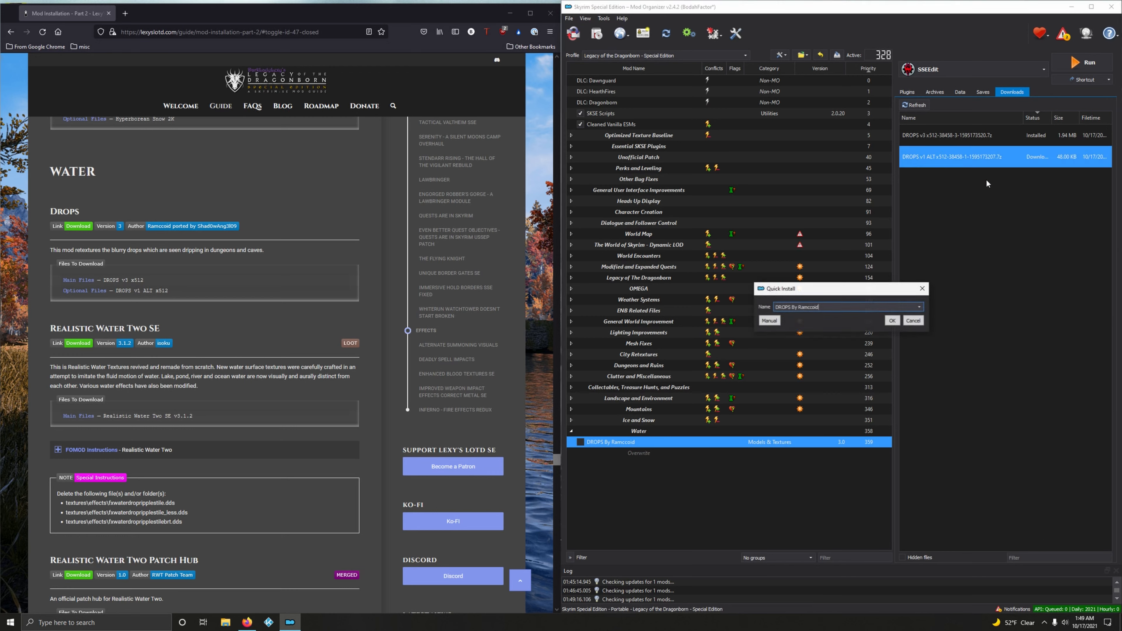
pyautogui.click(919, 307)
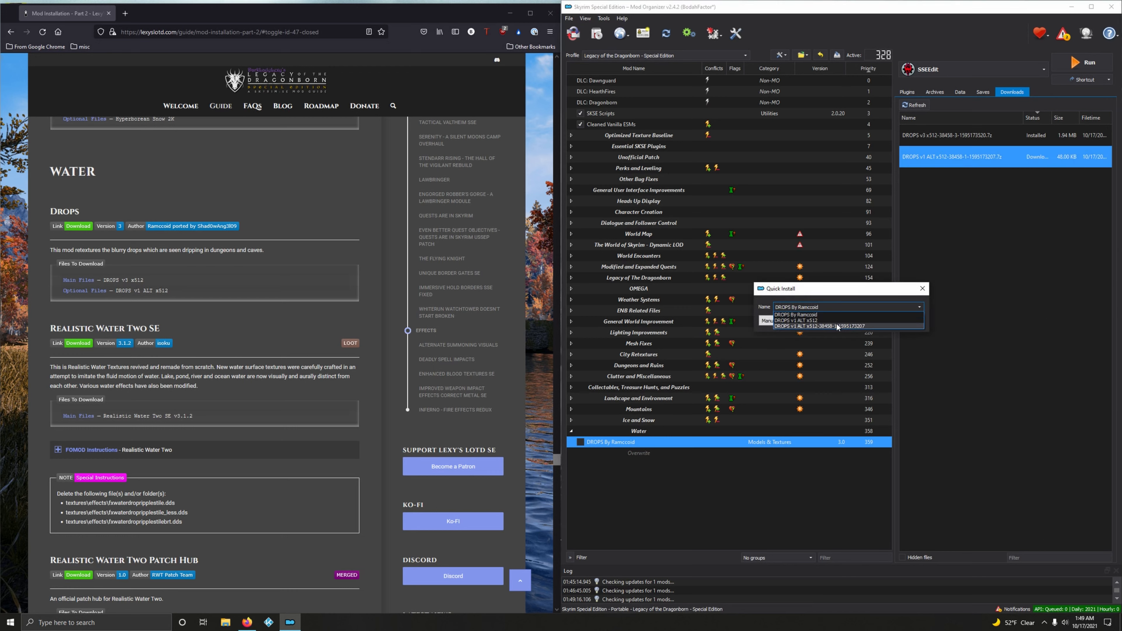
pyautogui.click(816, 325)
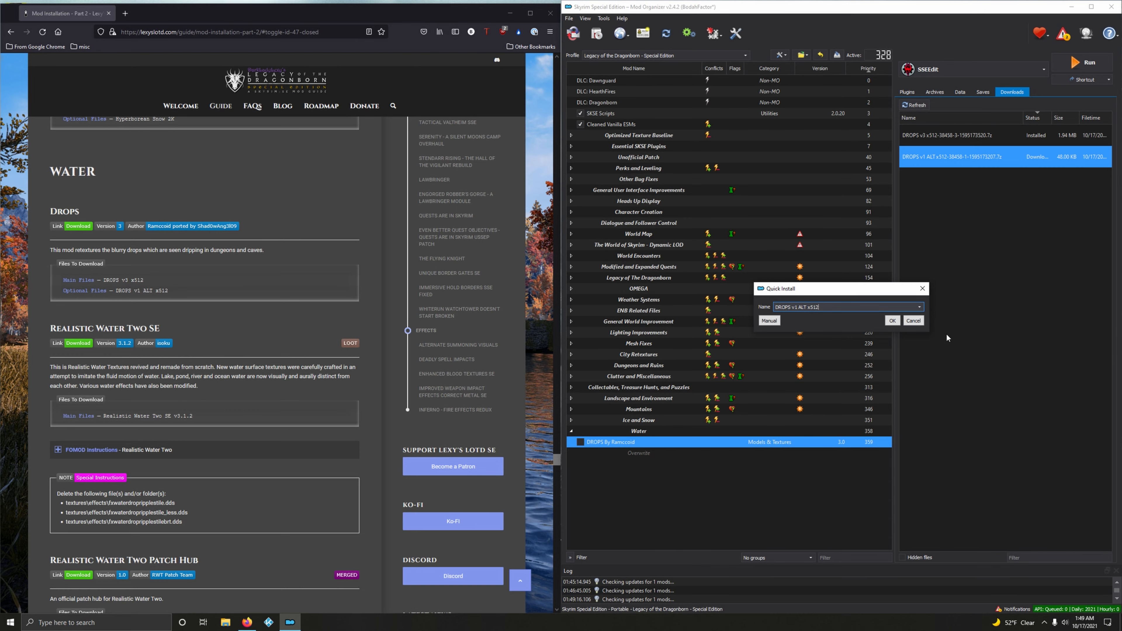
pyautogui.press('Return')
# Enable both installed DROPS mods under the Water separator
pyautogui.click(580, 442)
pyautogui.click(581, 456)
pyautogui.click(581, 455)
# Download the old file Realistic Water Two SE v3.1.2 from its mod page to the mod manager and close the page
pyautogui.scroll(-2, 230, 388)
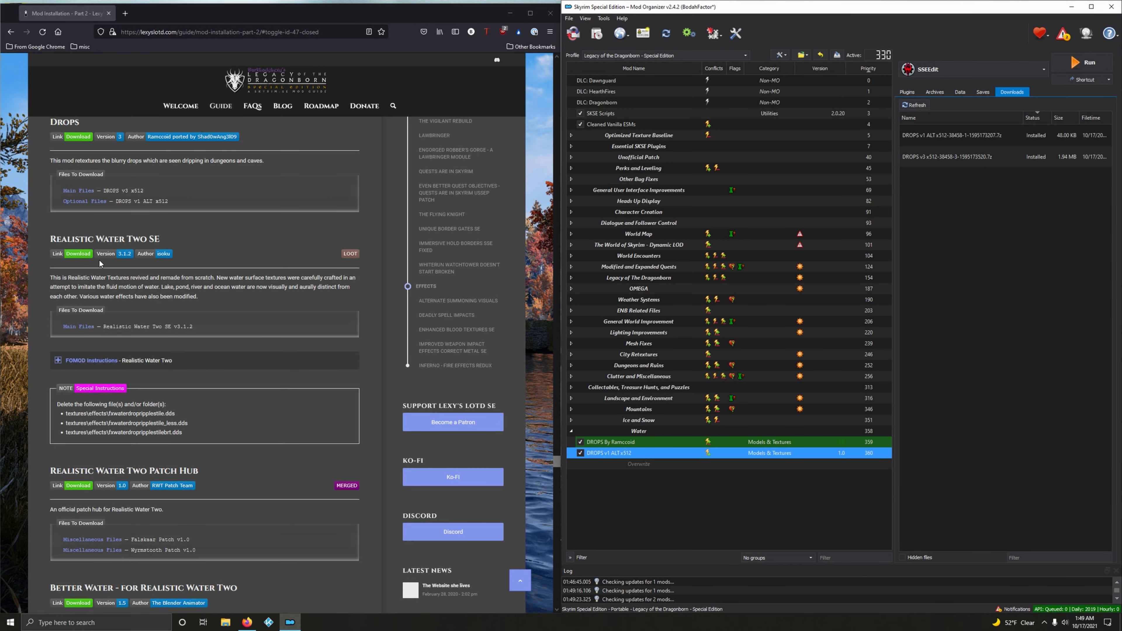
pyautogui.click(86, 254)
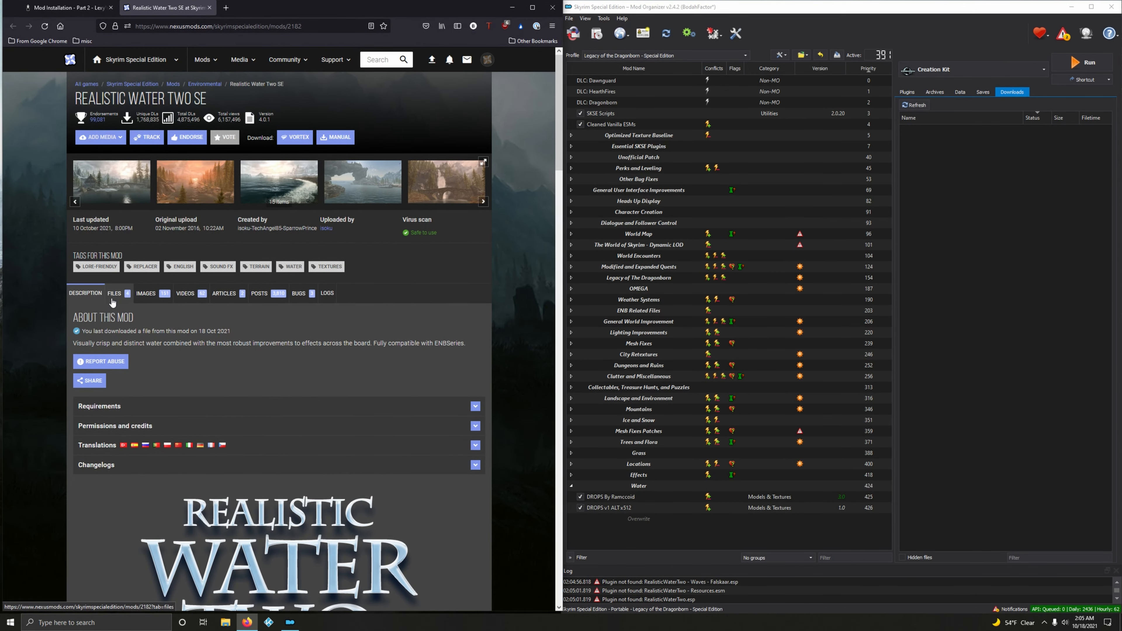
pyautogui.click(117, 300)
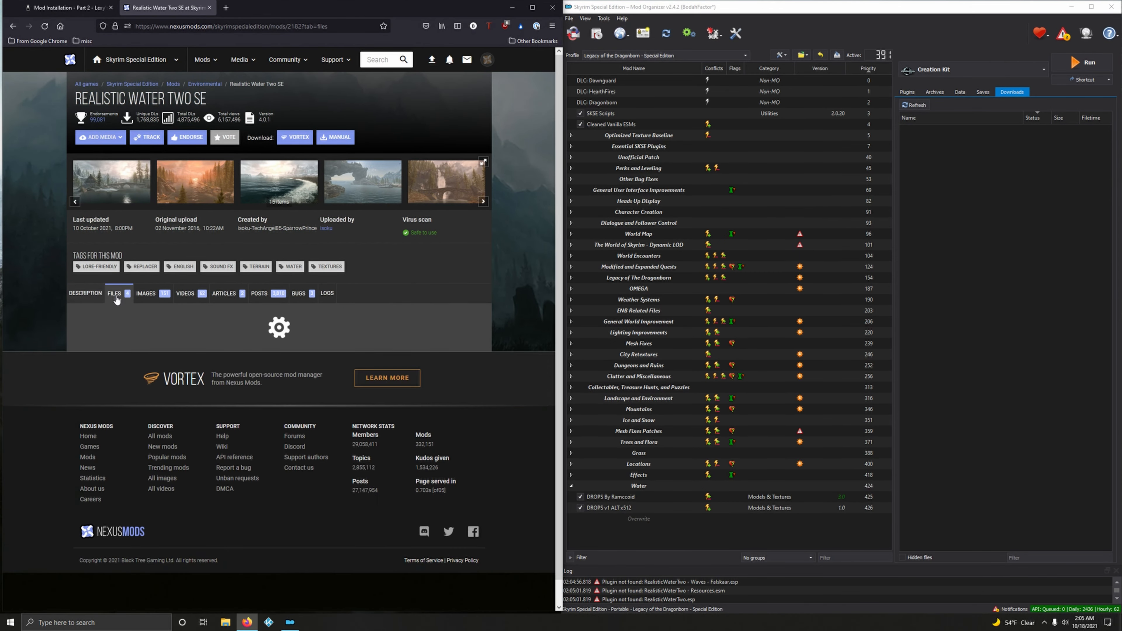
pyautogui.scroll(-3, 173, 257)
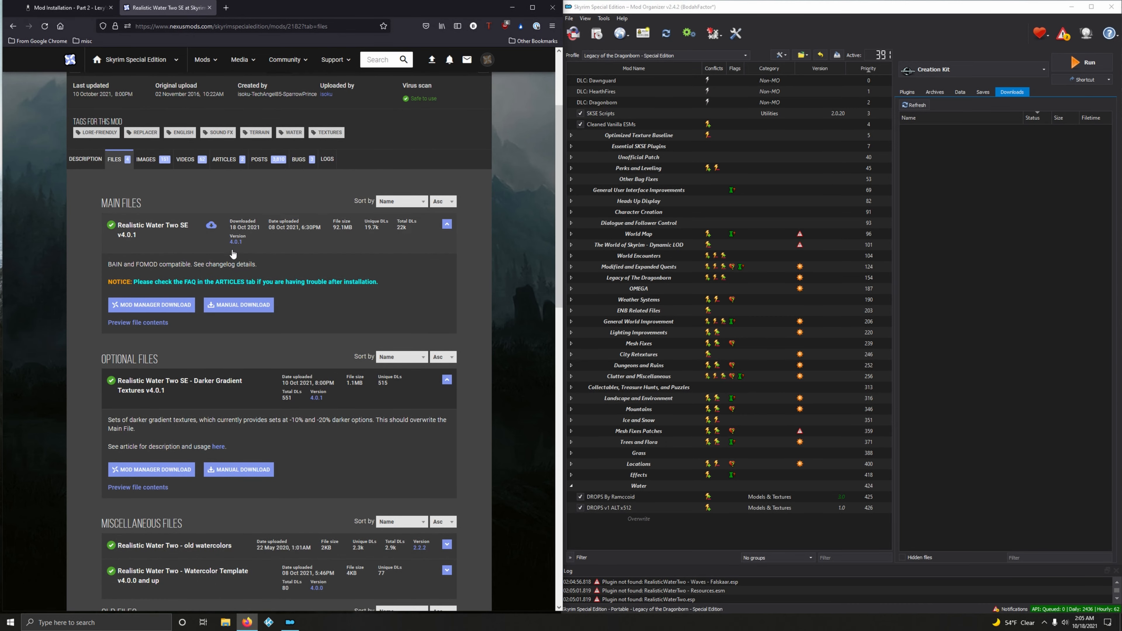
pyautogui.scroll(-7, 301, 380)
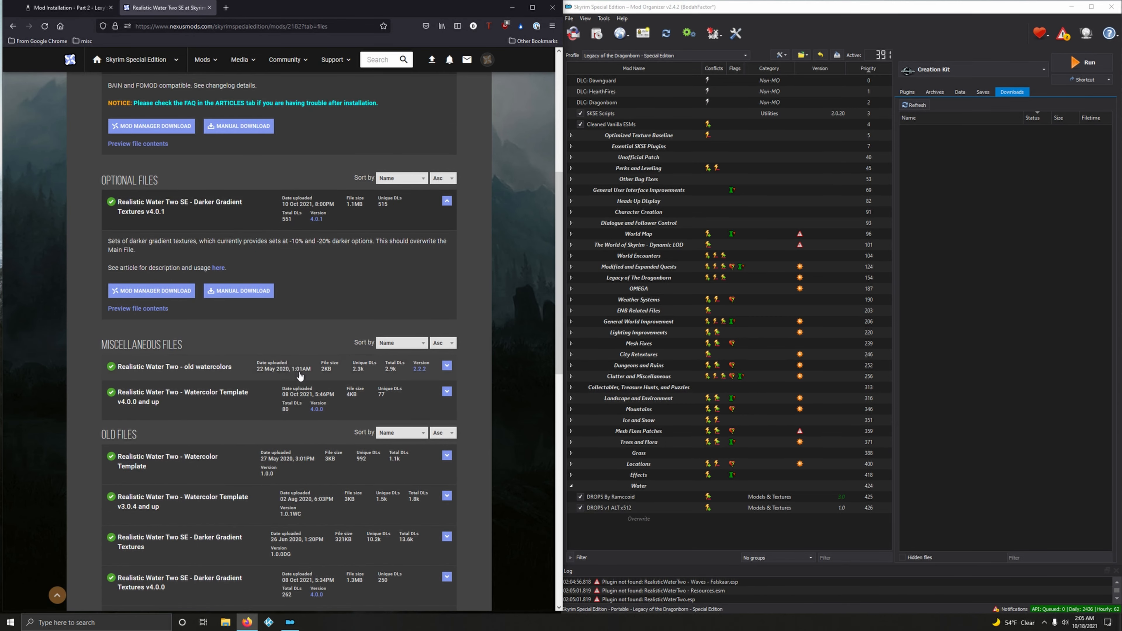
pyautogui.scroll(-4, 260, 309)
pyautogui.scroll(-3, 263, 312)
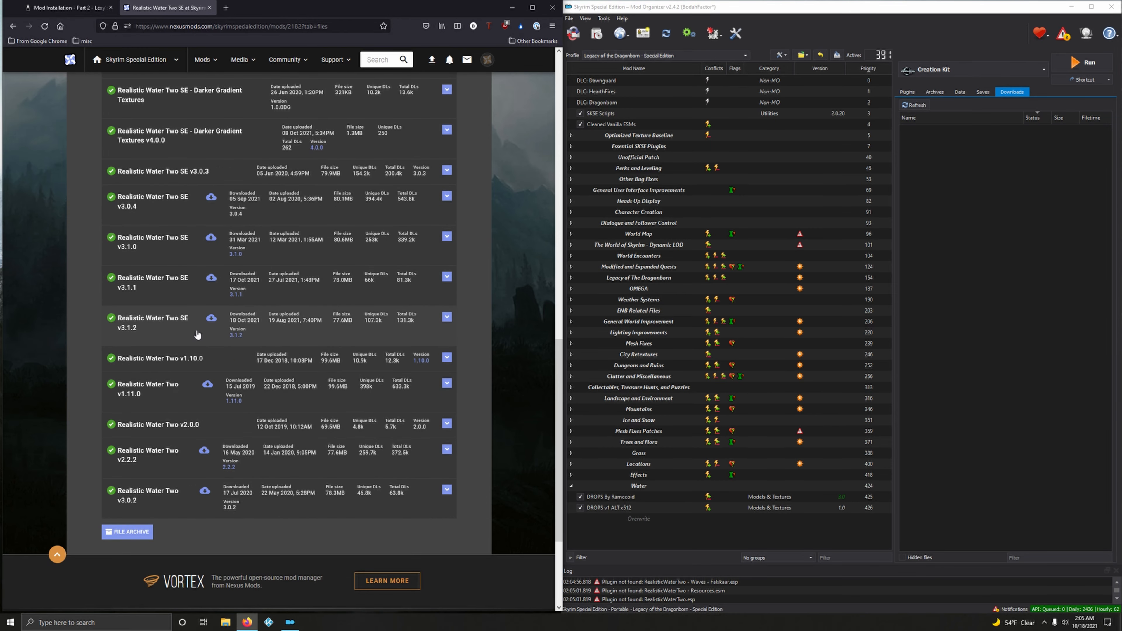
pyautogui.click(151, 327)
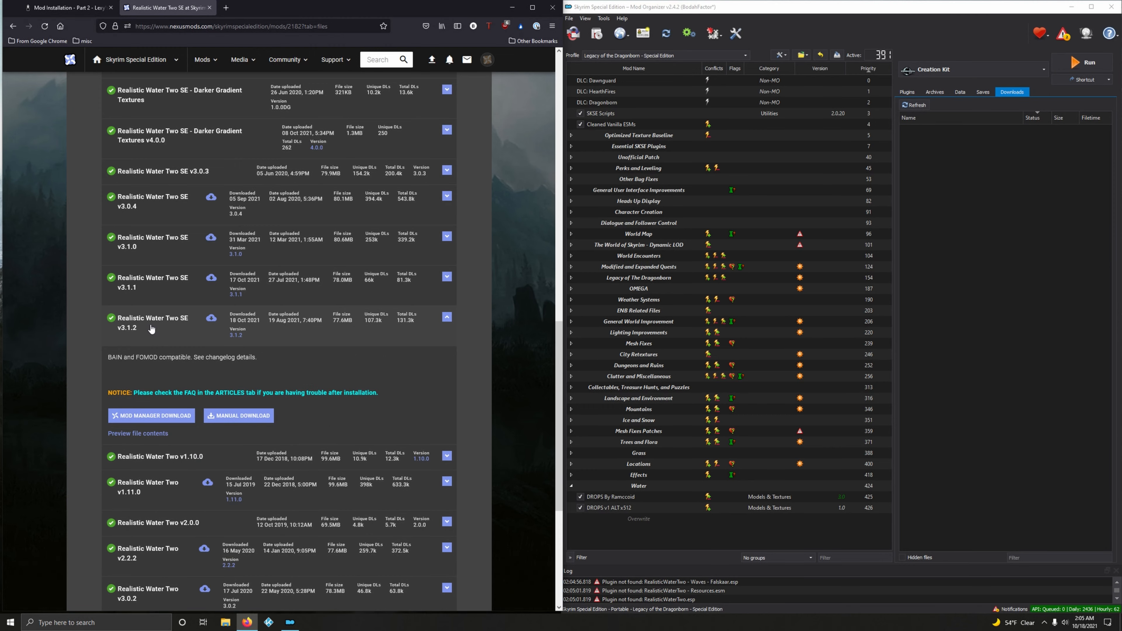
pyautogui.click(150, 418)
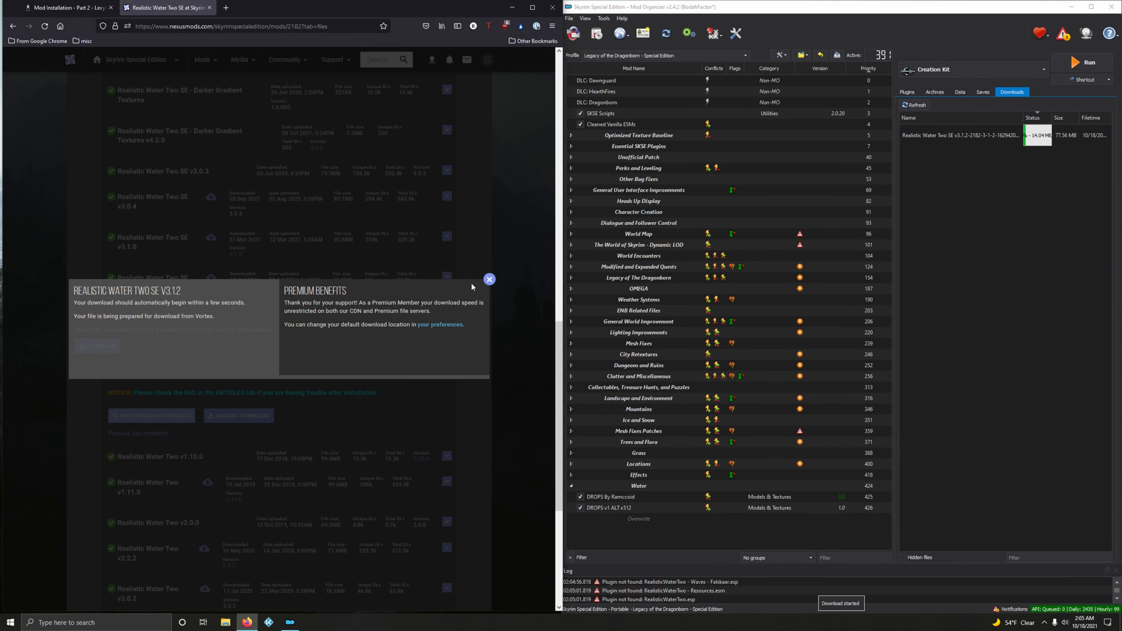
pyautogui.click(490, 279)
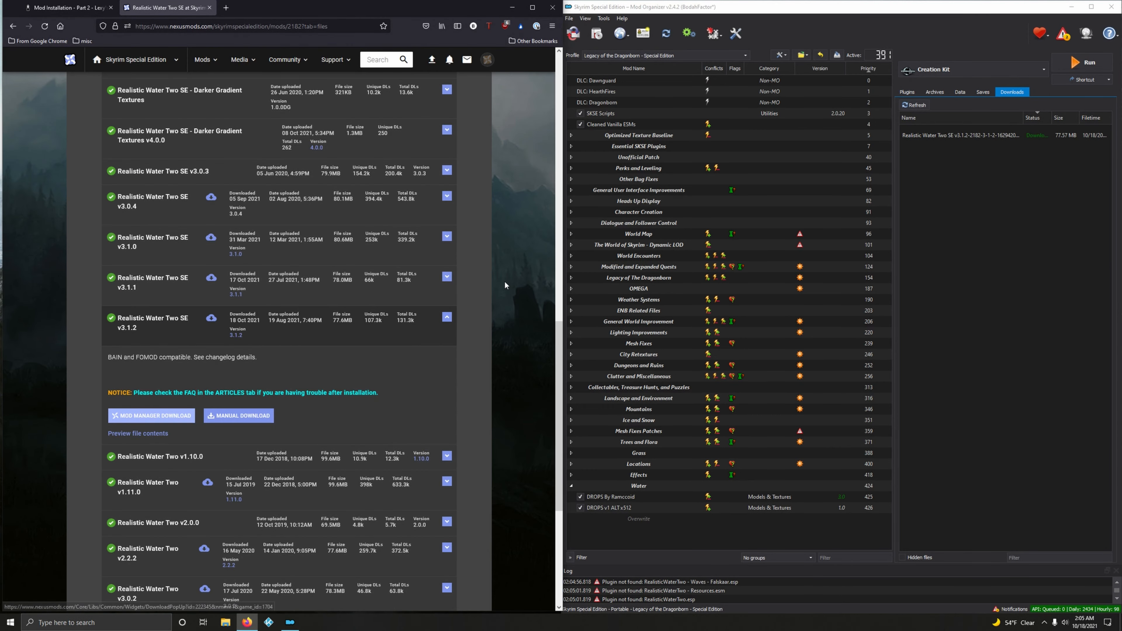
pyautogui.click(209, 8)
# Show the guide's first FOMOD instruction image for Realistic Water Two and start installing v3.1.2, advancing the installer to the mod options
pyautogui.click(160, 286)
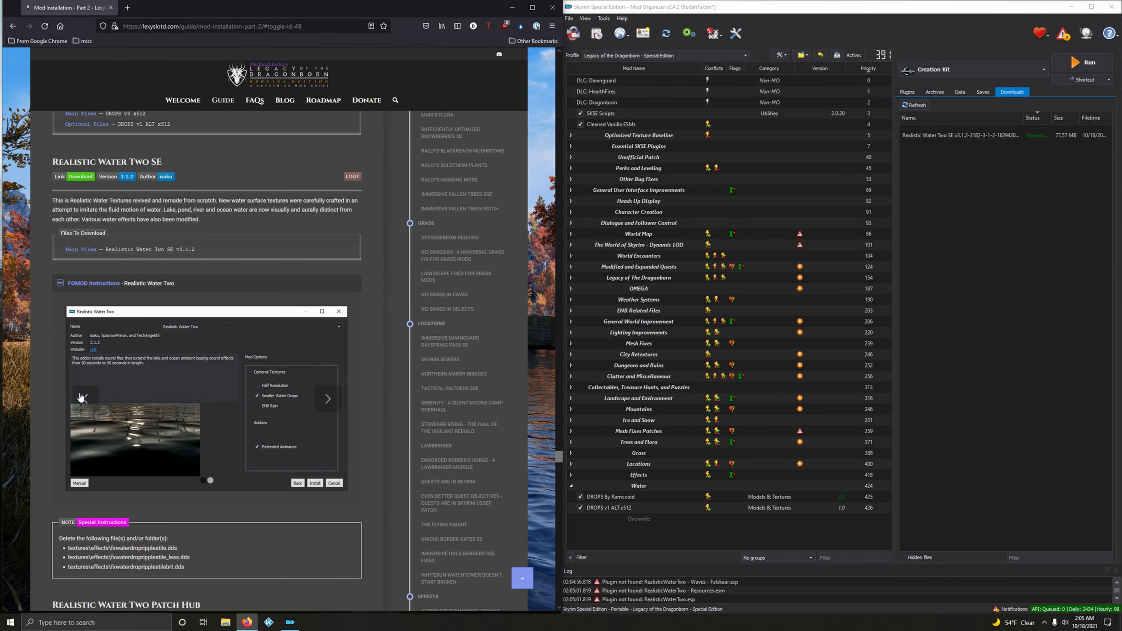
pyautogui.click(85, 399)
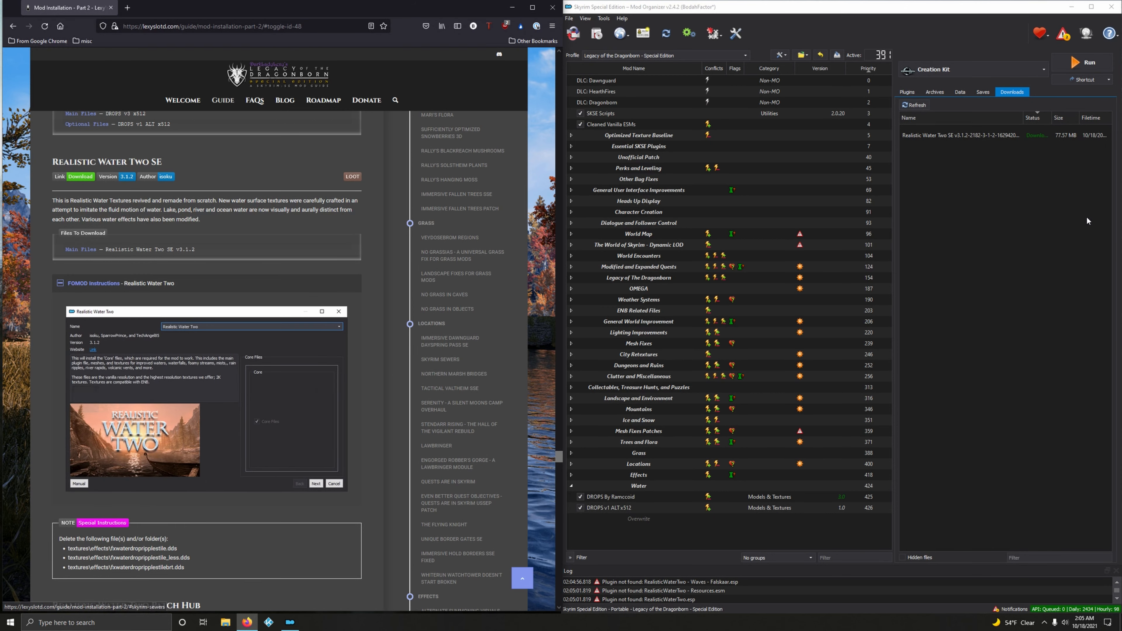
pyautogui.doubleClick(961, 134)
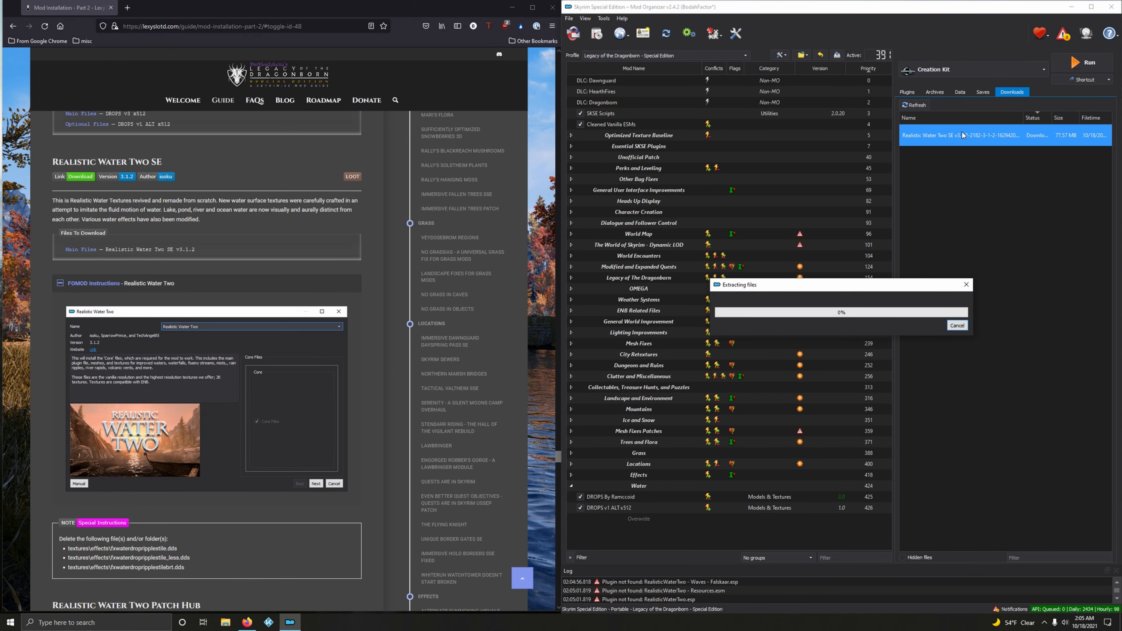
pyautogui.moveTo(642, 197); pyautogui.dragTo(787, 247)
pyautogui.click(842, 452)
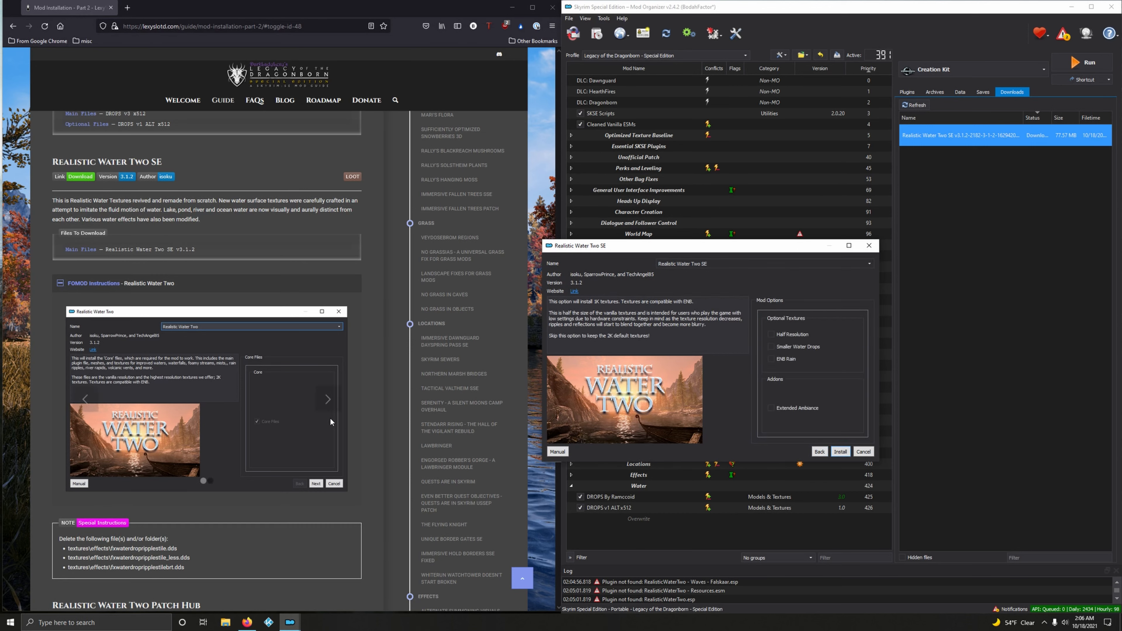
# Follow the guide's second FOMOD image and install Realistic Water Two SE with Smaller Water Drops and Extended Ambiance
pyautogui.click(328, 405)
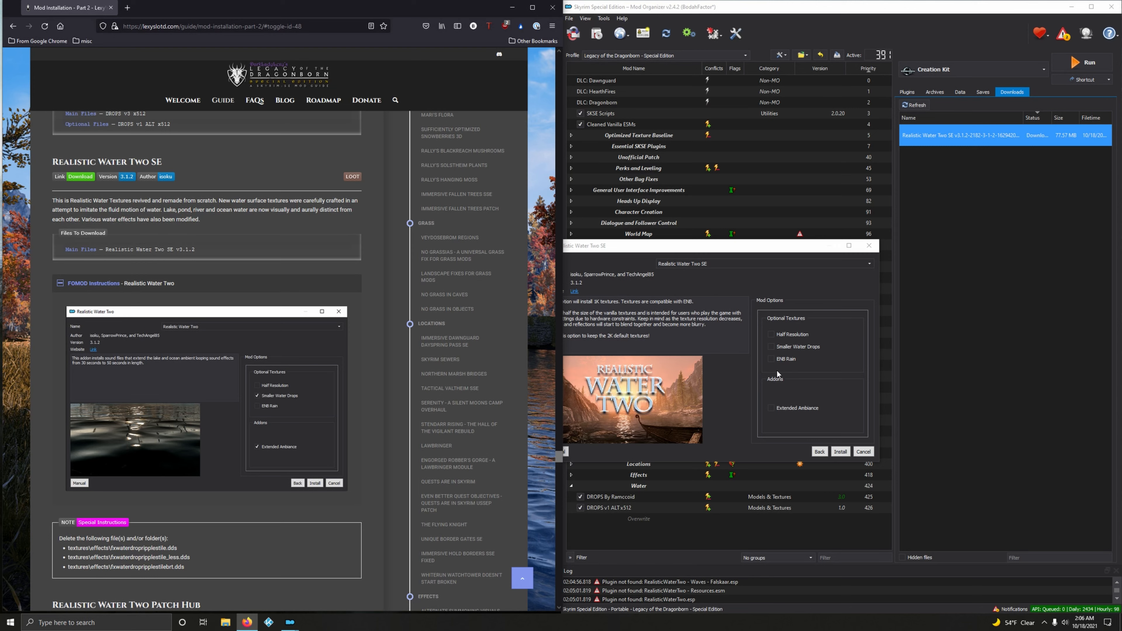
pyautogui.click(793, 347)
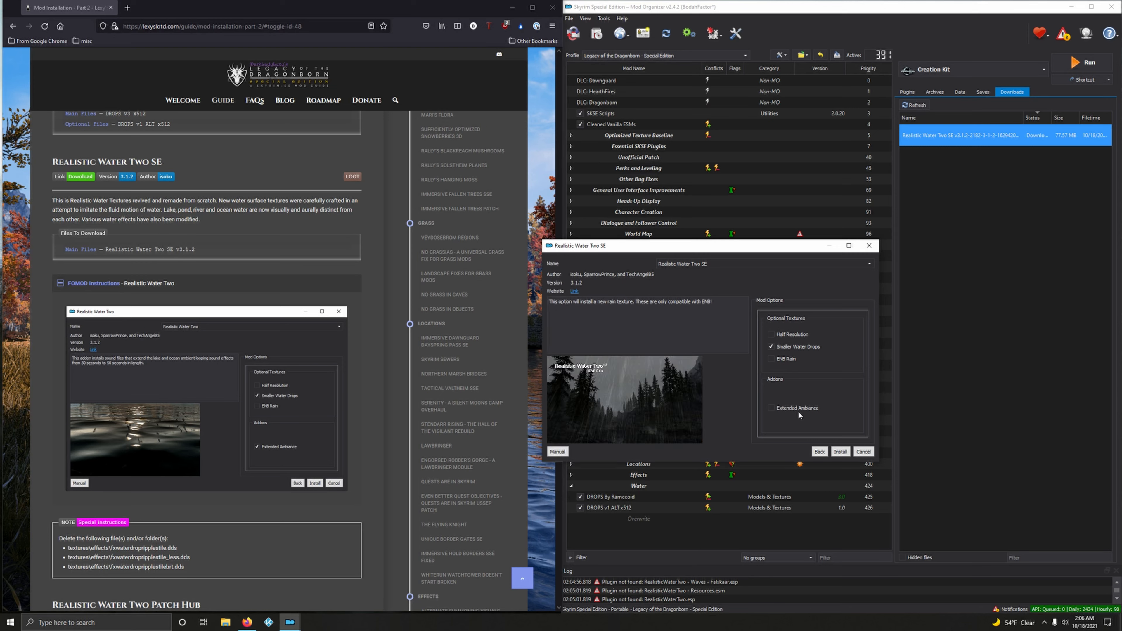
pyautogui.moveTo(793, 408)
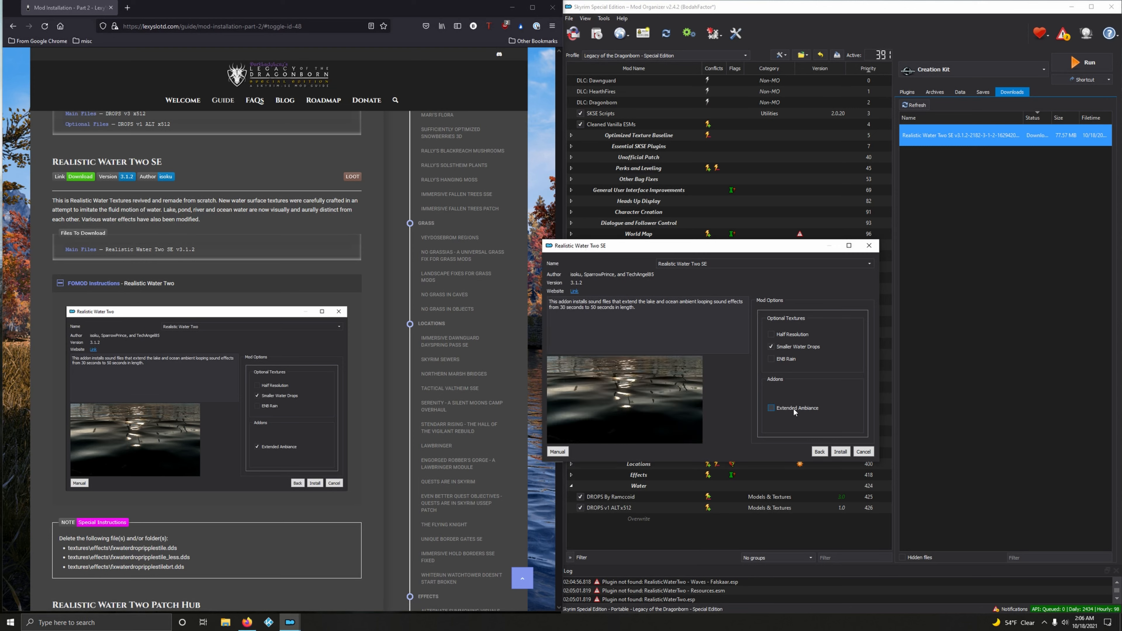
pyautogui.click(835, 452)
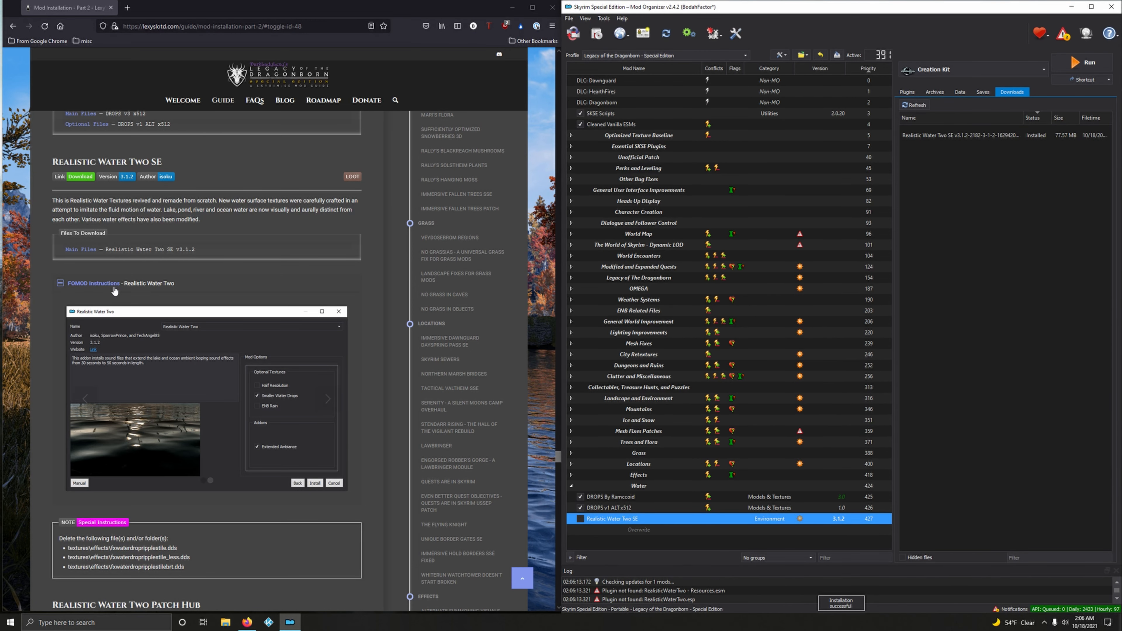
# Collapse the guide's FOMOD instructions and open the textures\effects folder of the installed Realistic Water Two SE mod in File Explorer
pyautogui.click(124, 283)
pyautogui.scroll(-3, 124, 287)
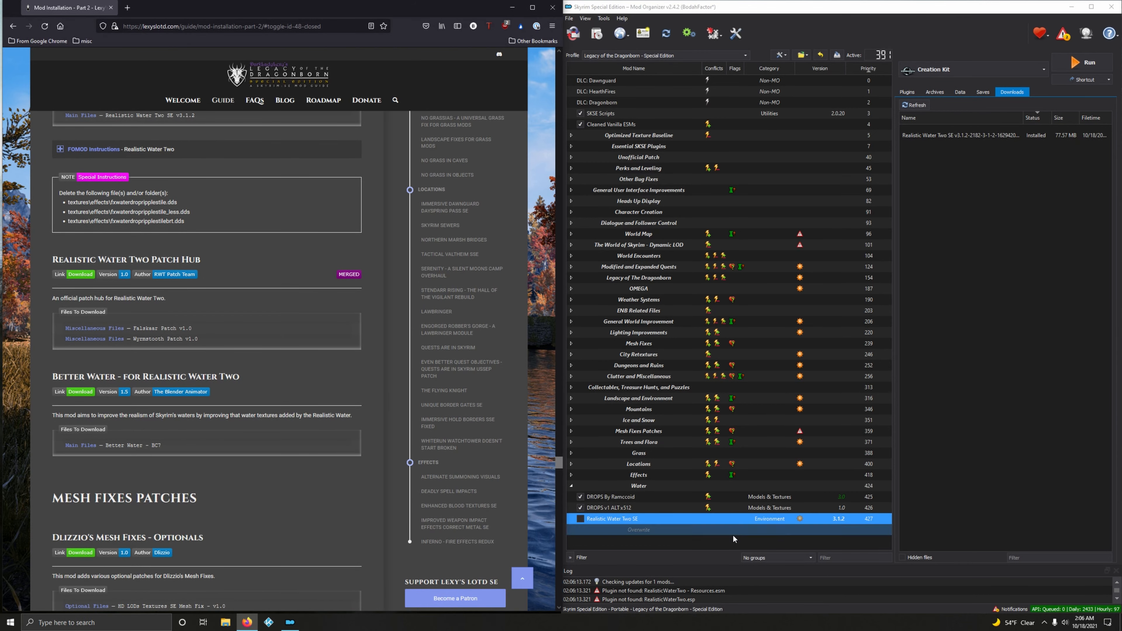
pyautogui.rightClick(603, 523)
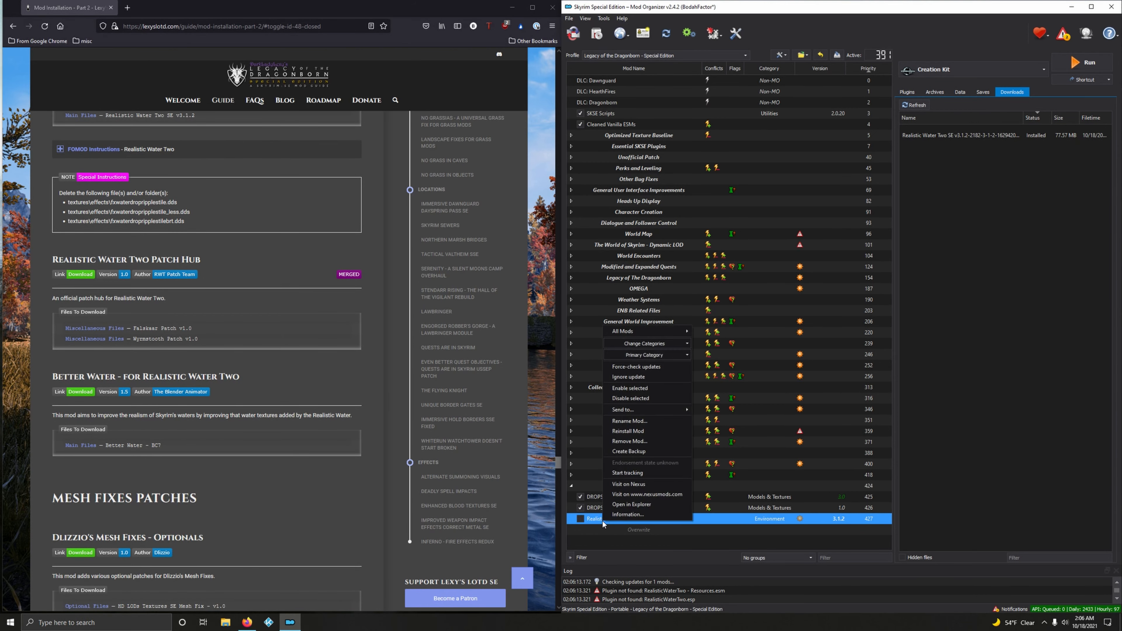
pyautogui.click(632, 506)
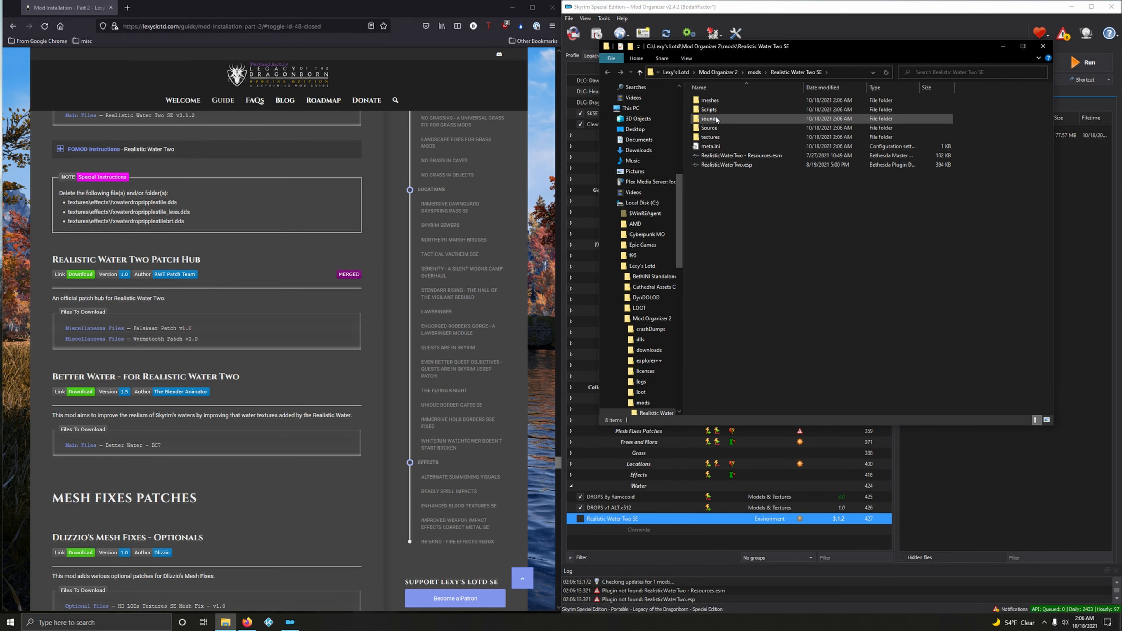
pyautogui.click(710, 139)
pyautogui.doubleClick(709, 141)
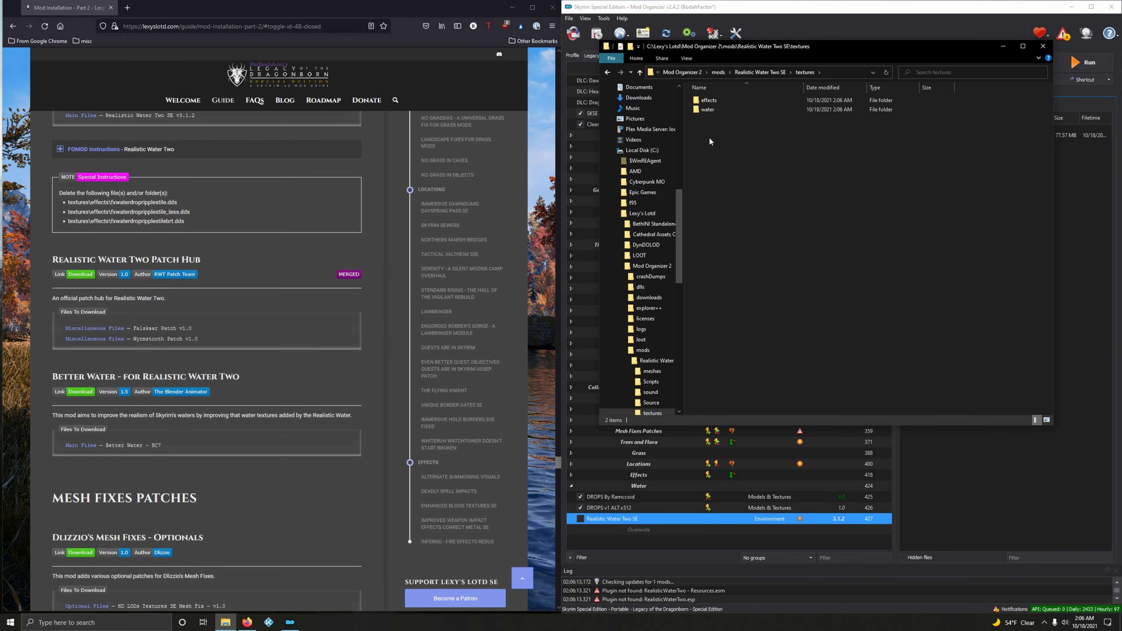
pyautogui.click(711, 102)
pyautogui.doubleClick(709, 101)
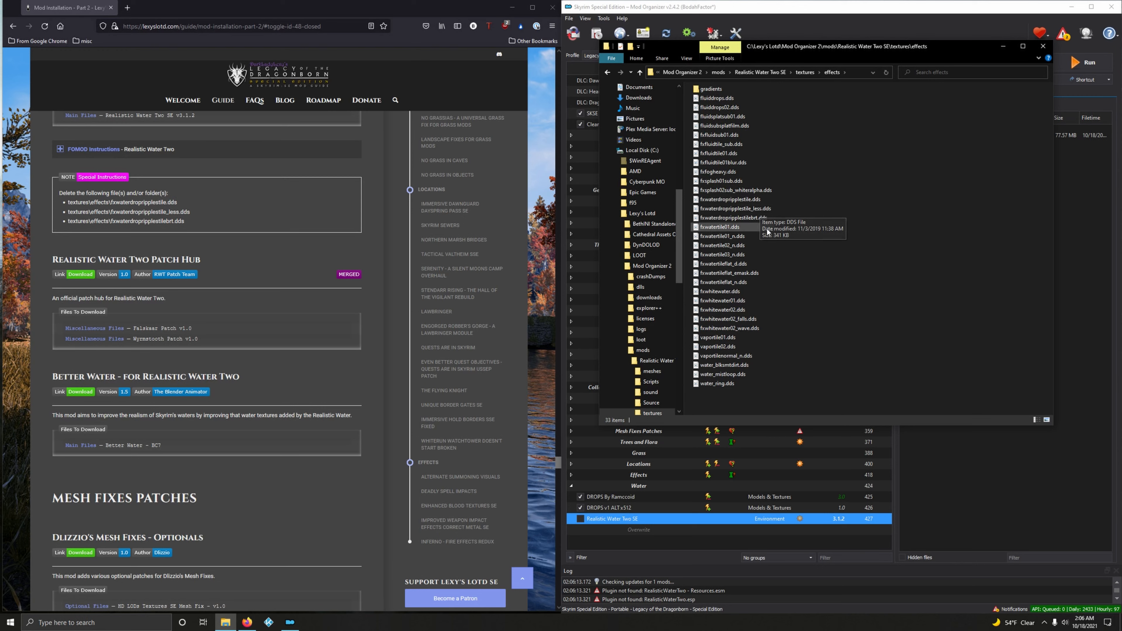
# Delete fxwaterdropripplestile.dds, fxwaterdropripplestile_less.dds and fxwaterdropripplestilebrt.dds, close the folder, and enable Realistic Water Two SE
pyautogui.click(758, 200)
pyautogui.keyDown('ctrl'); pyautogui.click(755, 208); pyautogui.keyUp('ctrl')
pyautogui.keyDown('ctrl'); pyautogui.click(754, 217); pyautogui.keyUp('ctrl')
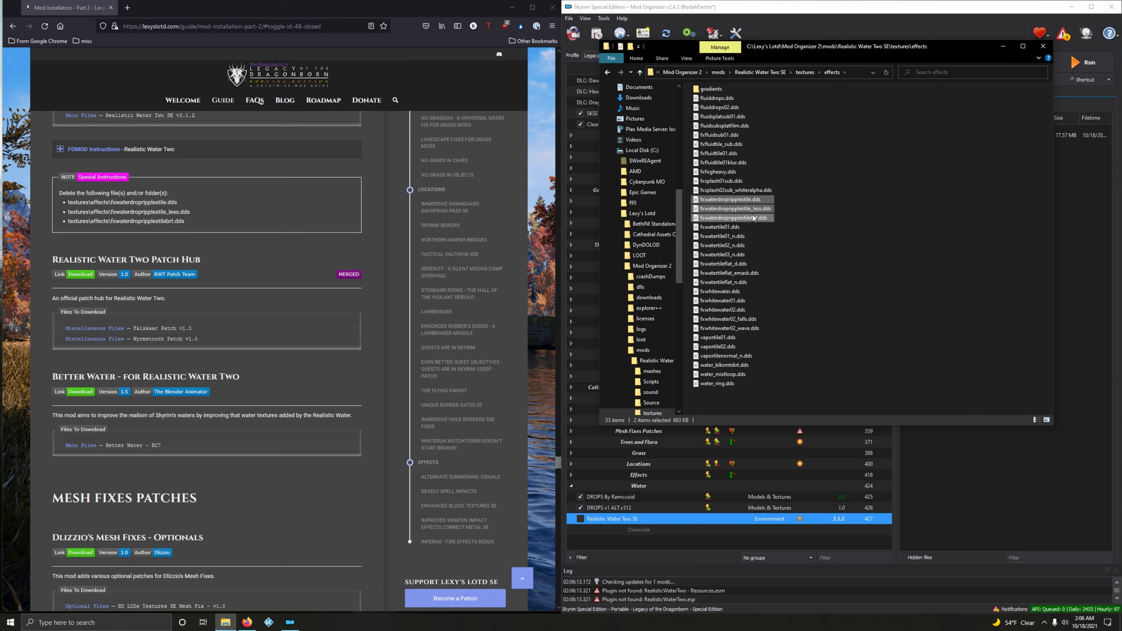
pyautogui.rightClick(754, 218)
pyautogui.click(779, 322)
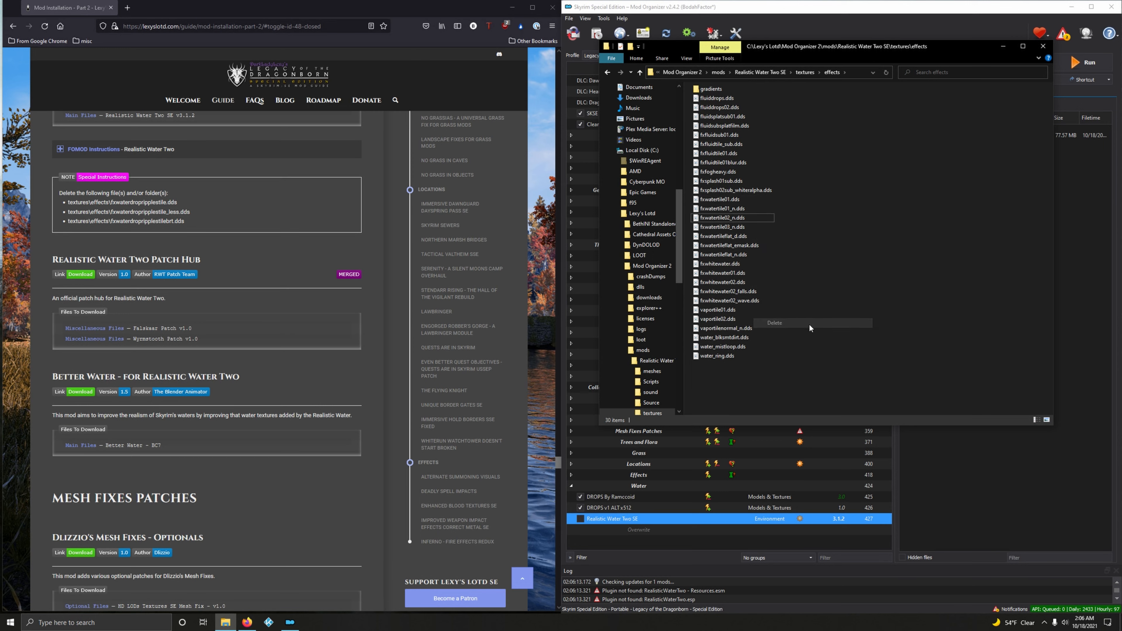
pyautogui.click(1043, 46)
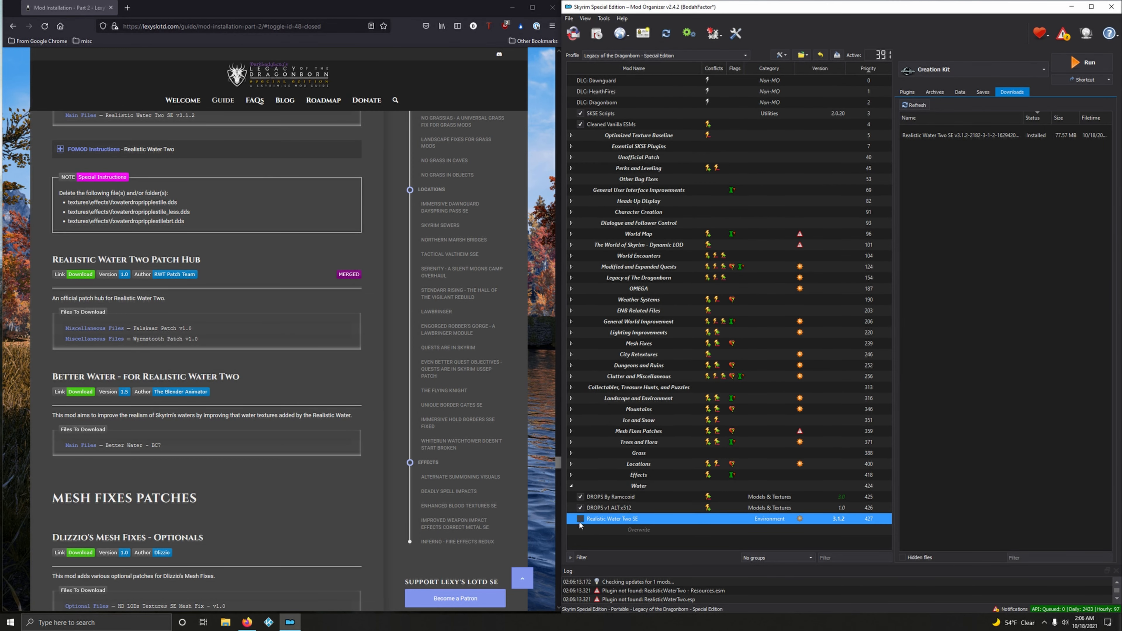
pyautogui.press('space')
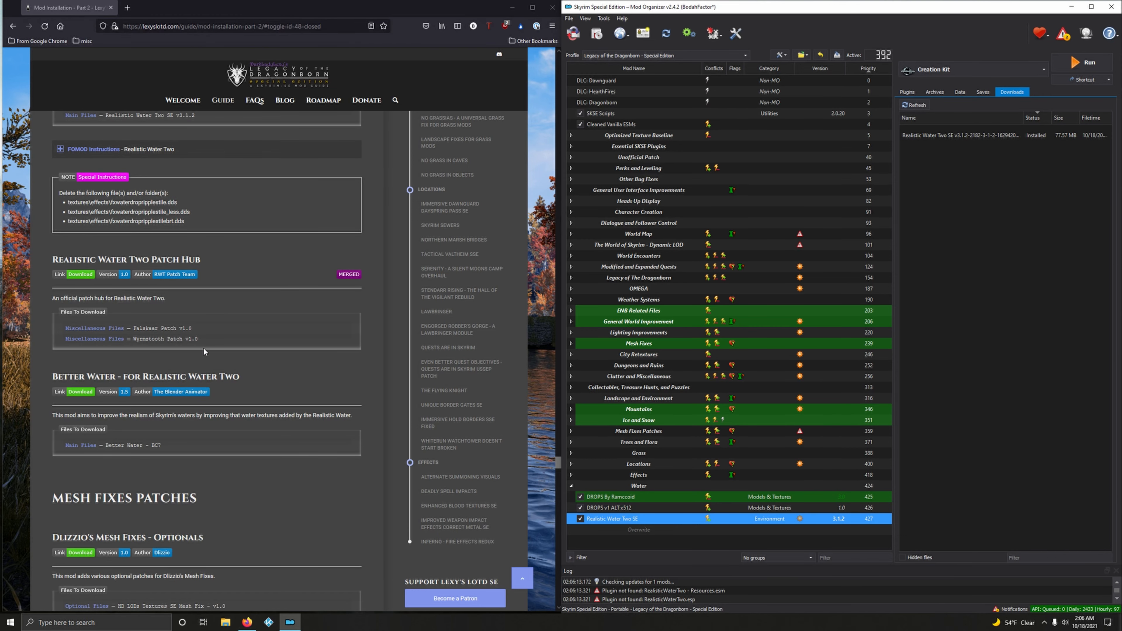
# Download the old file Falskaar Patch v1.0 from the Realistic Water Two Patch Hub page to the mod manager
pyautogui.click(76, 275)
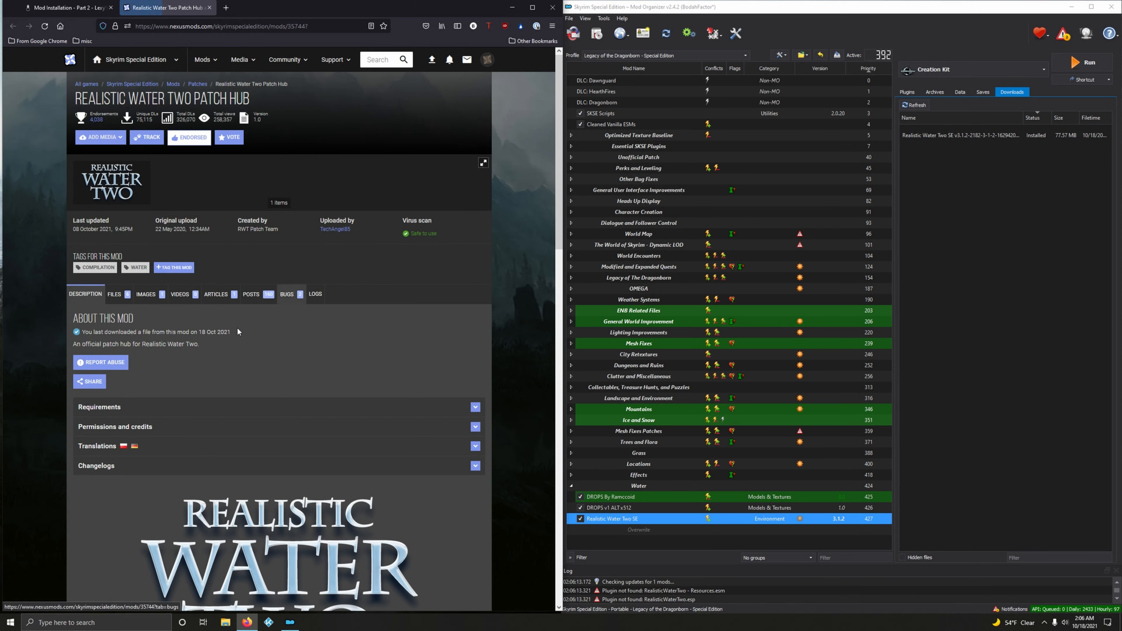
pyautogui.click(116, 294)
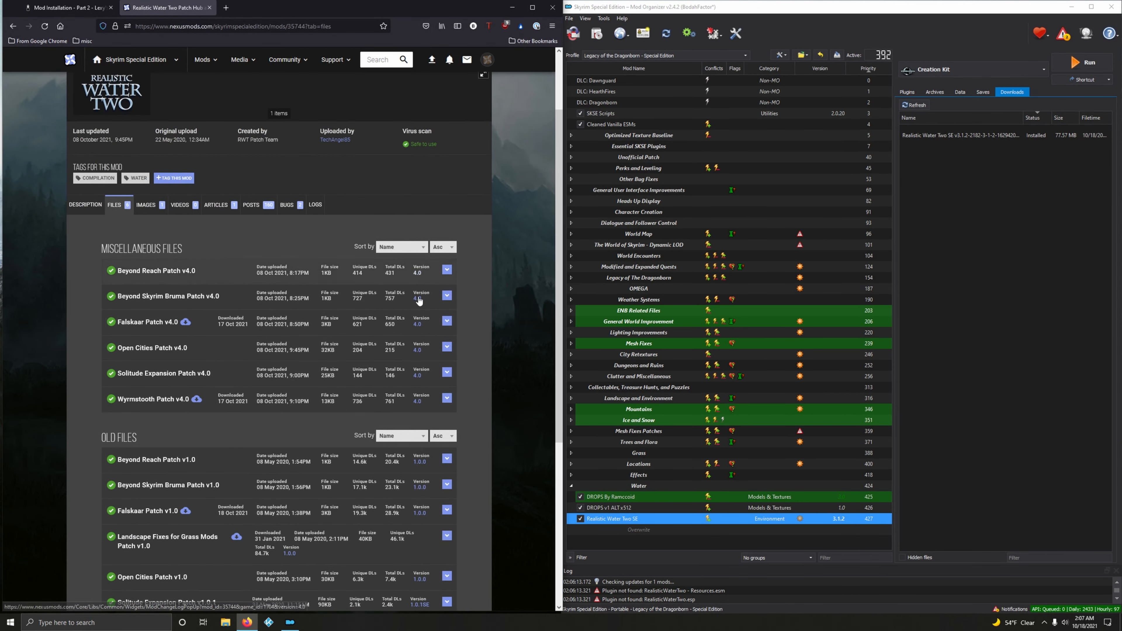
pyautogui.scroll(-4, 386, 397)
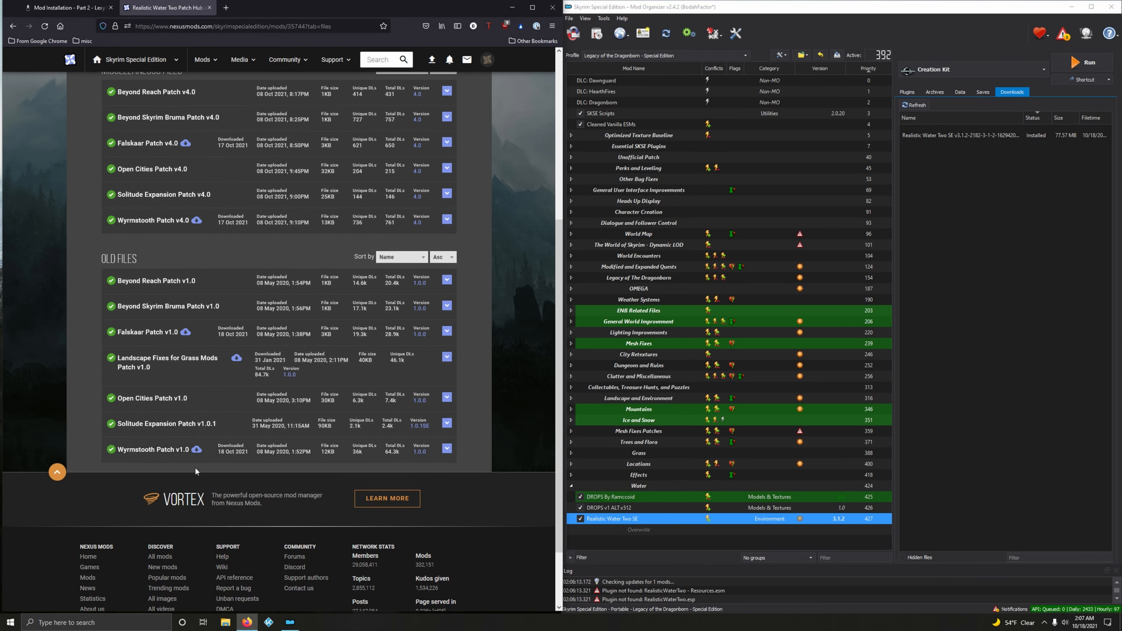
pyautogui.click(170, 339)
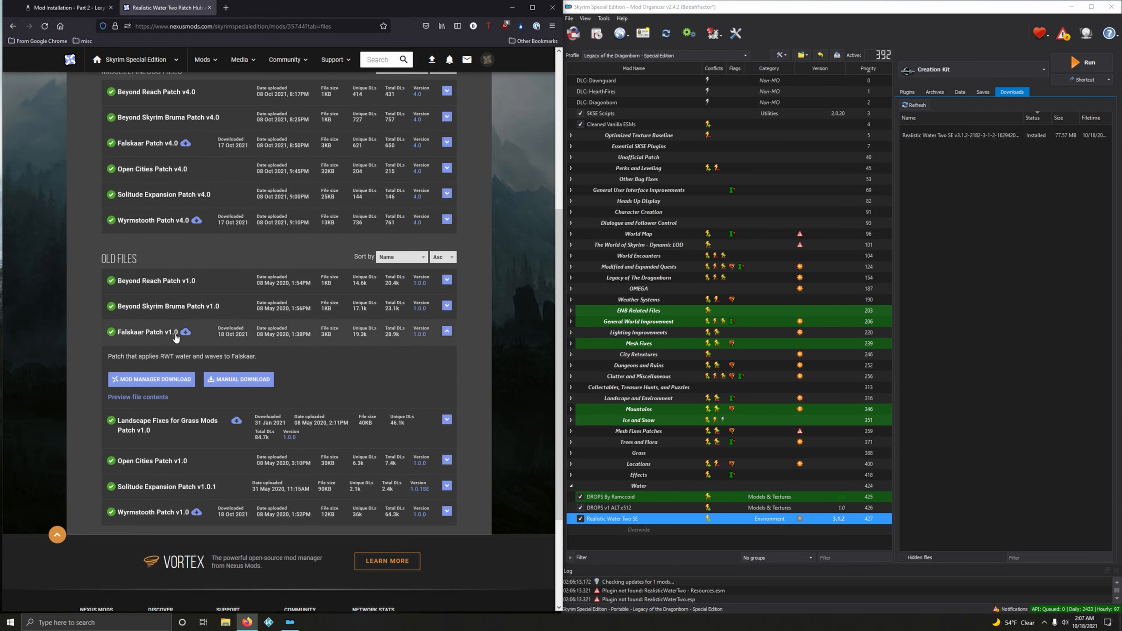
pyautogui.click(174, 380)
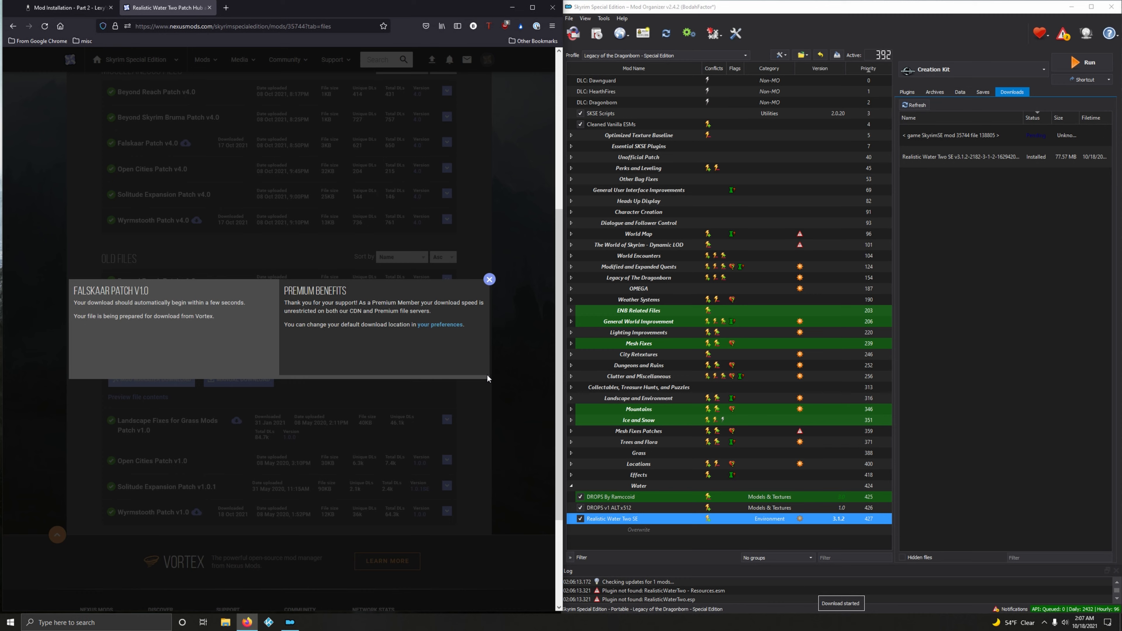
pyautogui.click(491, 282)
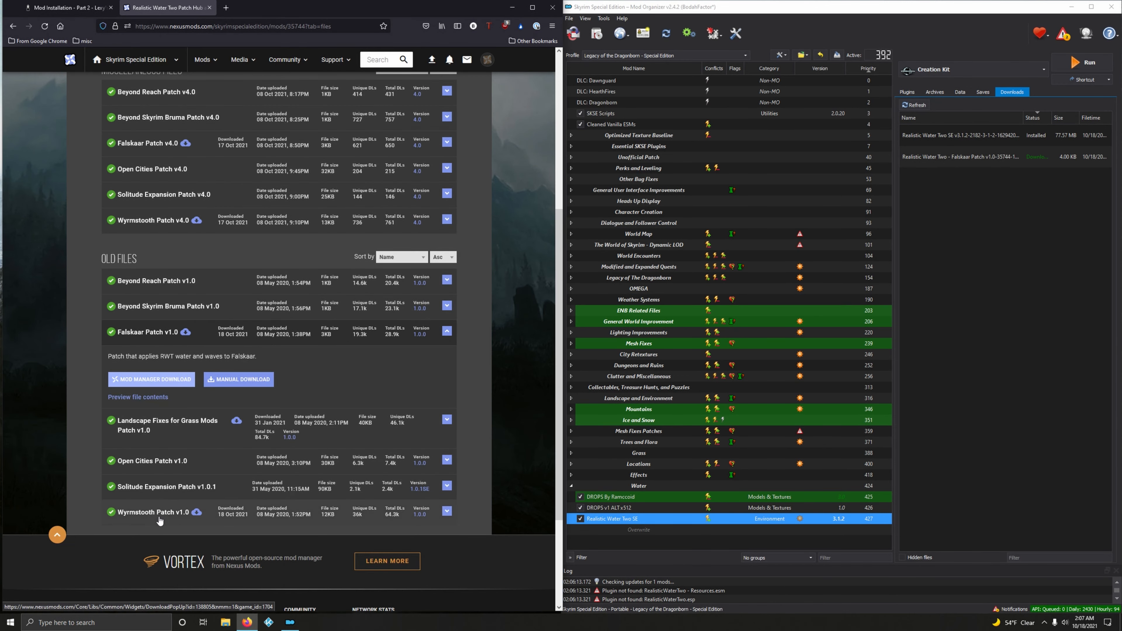
# Download the old file Wyrmstooth Patch v1.0 to the mod manager and close the patch hub page
pyautogui.click(123, 516)
pyautogui.click(144, 559)
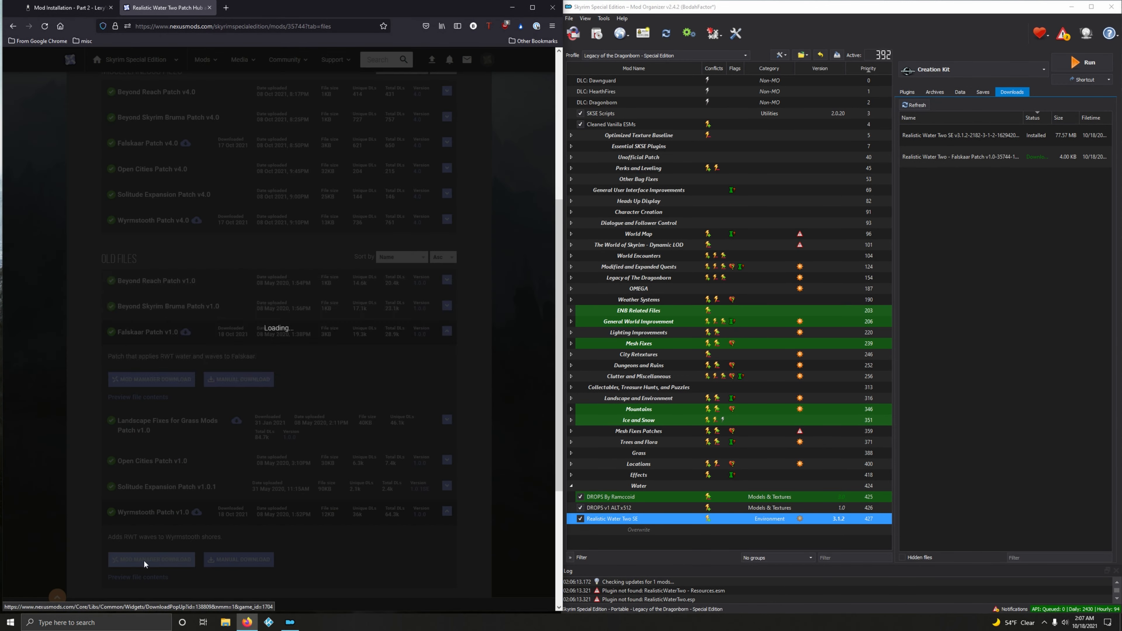
pyautogui.click(489, 280)
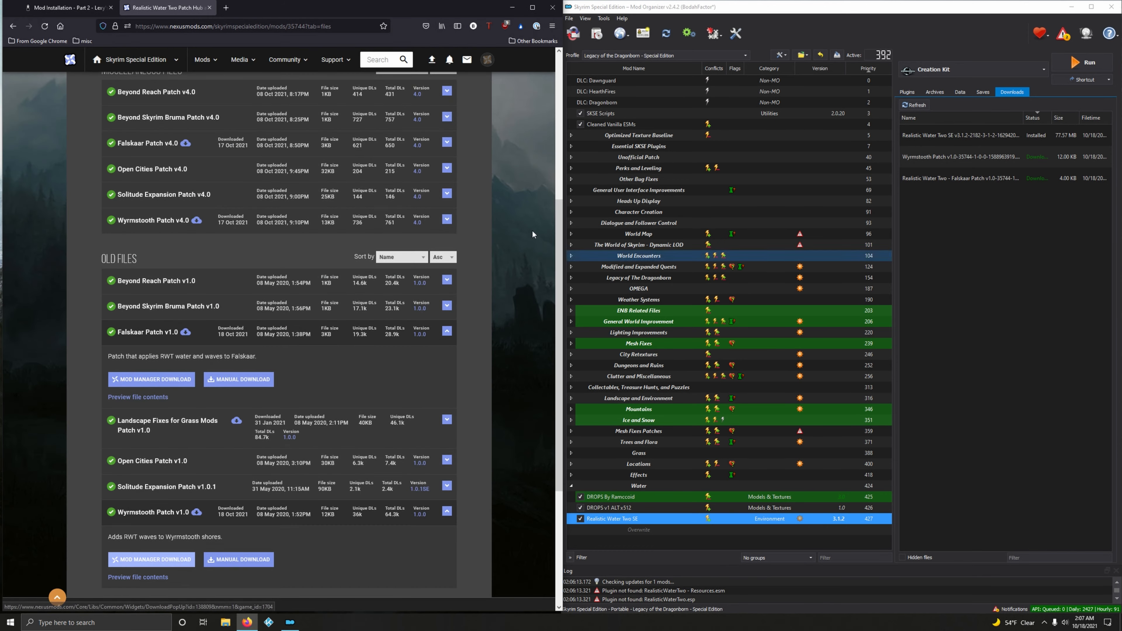
pyautogui.click(210, 7)
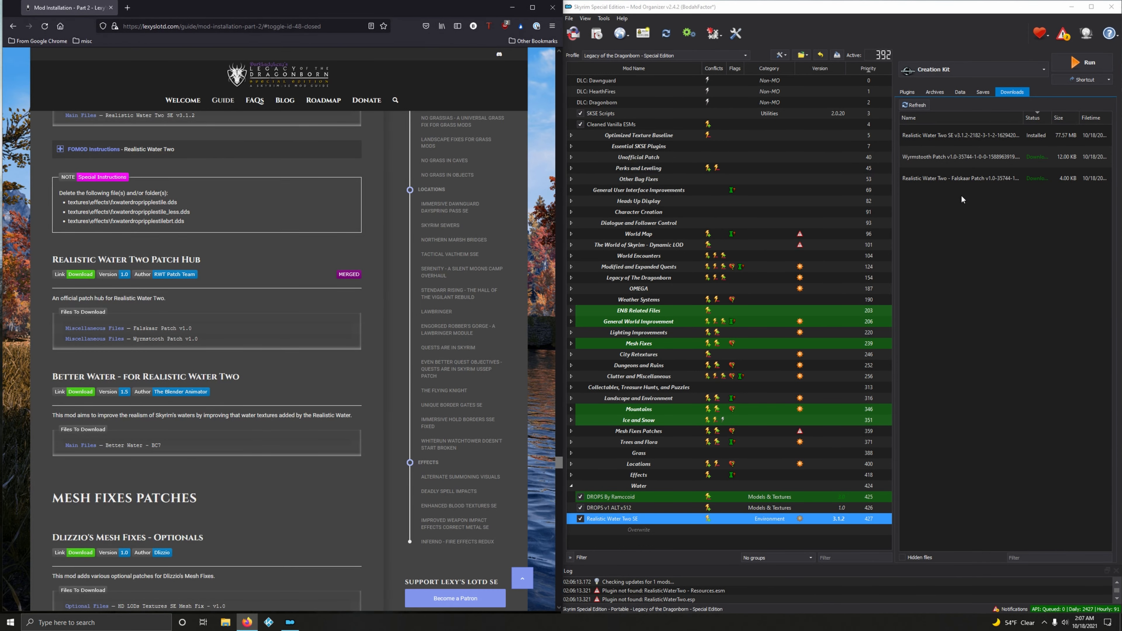
# Install the downloaded Falskaar patch under the name Realistic Water Two - Falskaar Patch
pyautogui.doubleClick(927, 182)
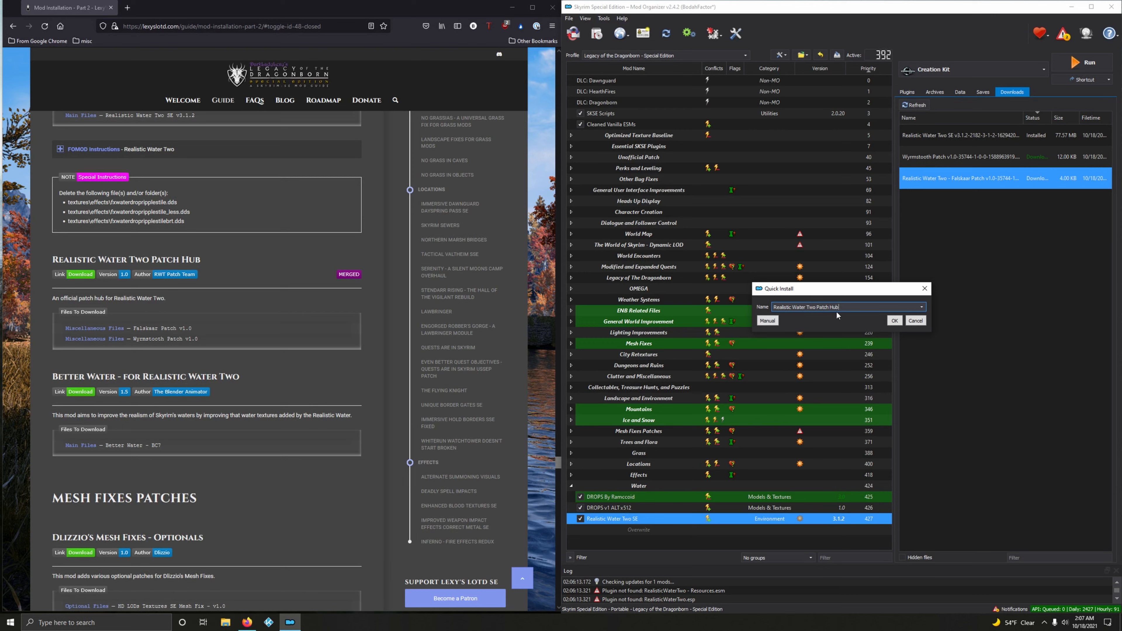
pyautogui.click(922, 308)
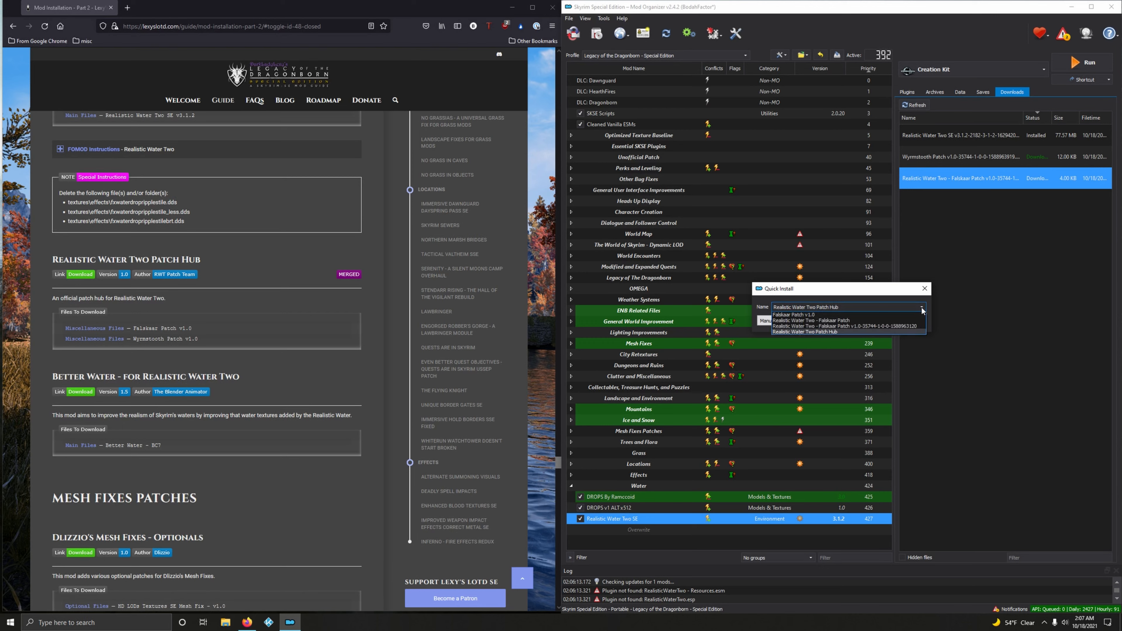
pyautogui.click(827, 321)
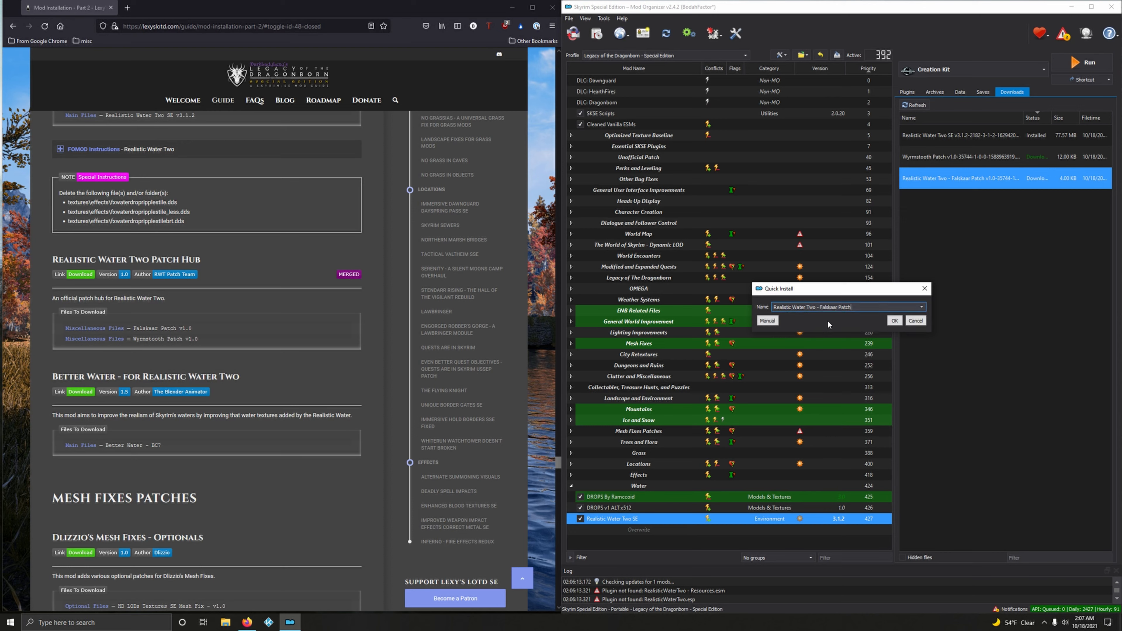
pyautogui.click(894, 321)
# Install the Wyrmstooth patch under the name Realistic Water Two -Wyrmstooth Patch and enable the Falskaar patch
pyautogui.doubleClick(943, 178)
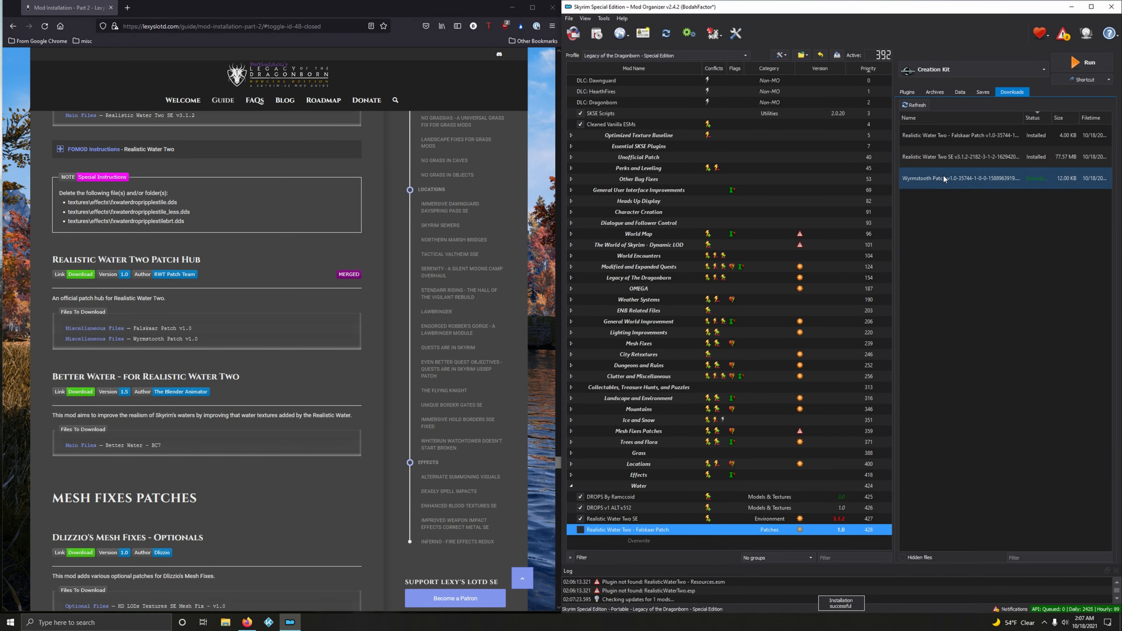
pyautogui.click(920, 312)
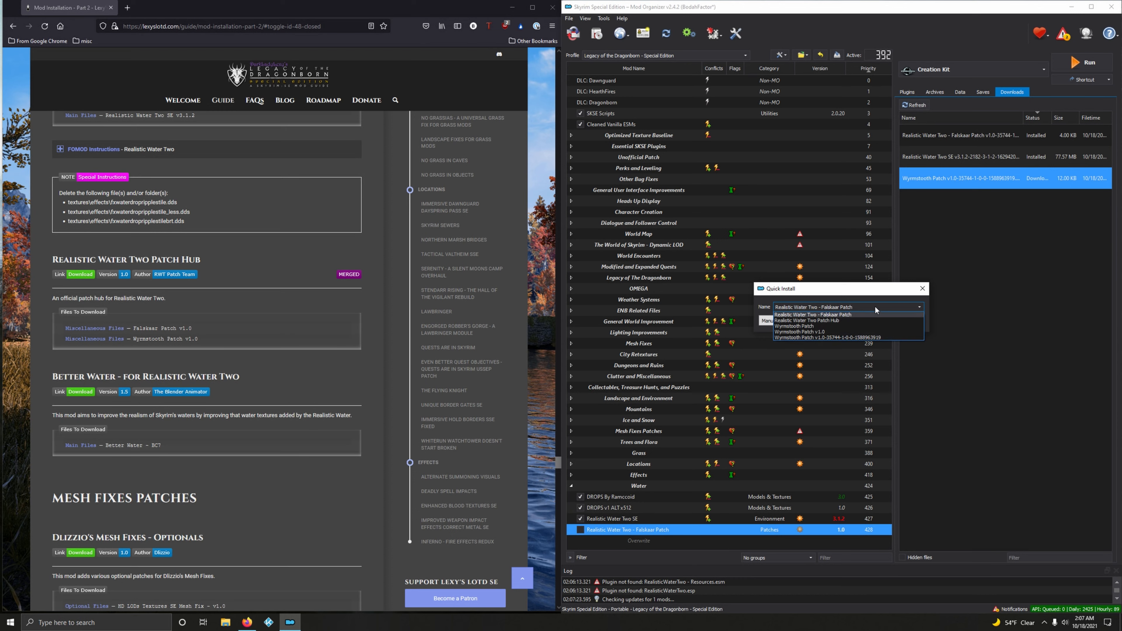
pyautogui.click(831, 314)
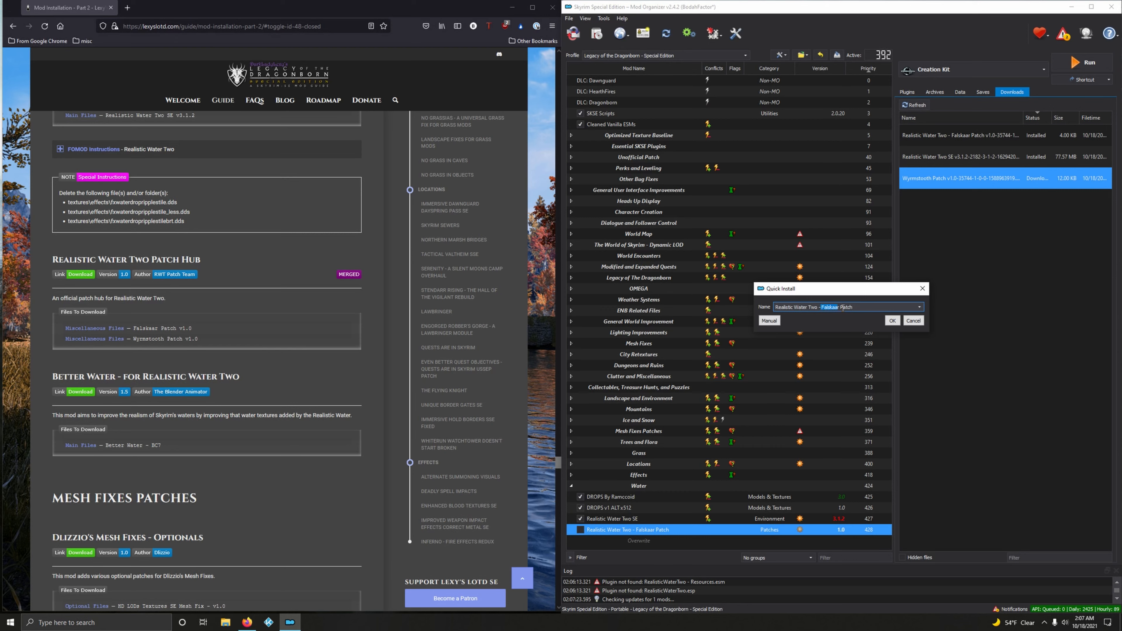
pyautogui.write('Wyrmstooth')
pyautogui.click(892, 321)
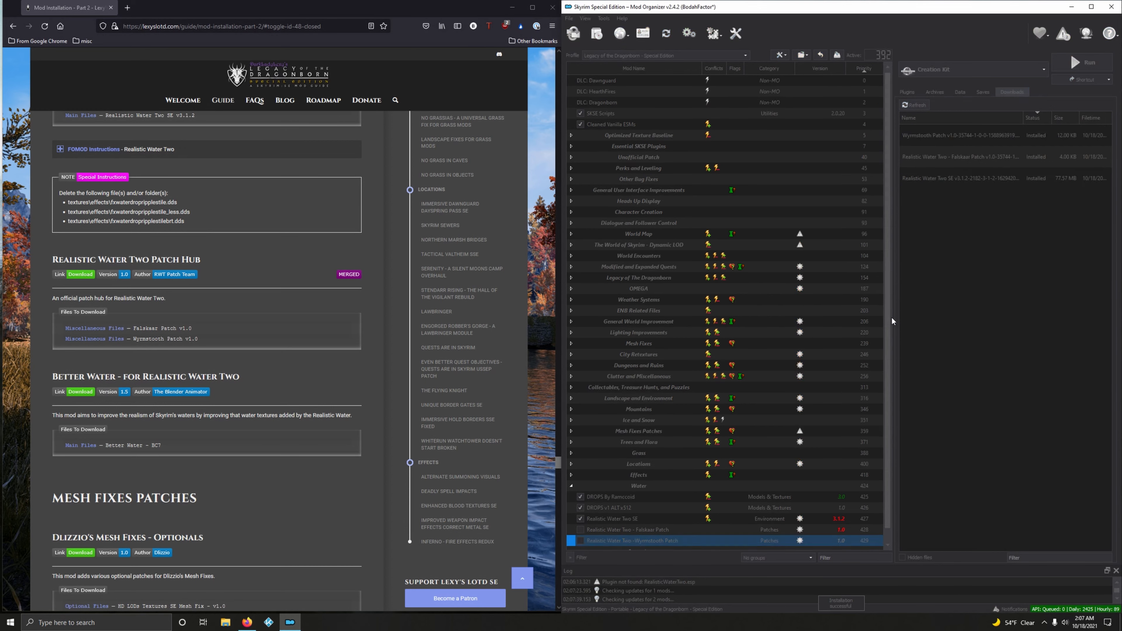
pyautogui.click(581, 530)
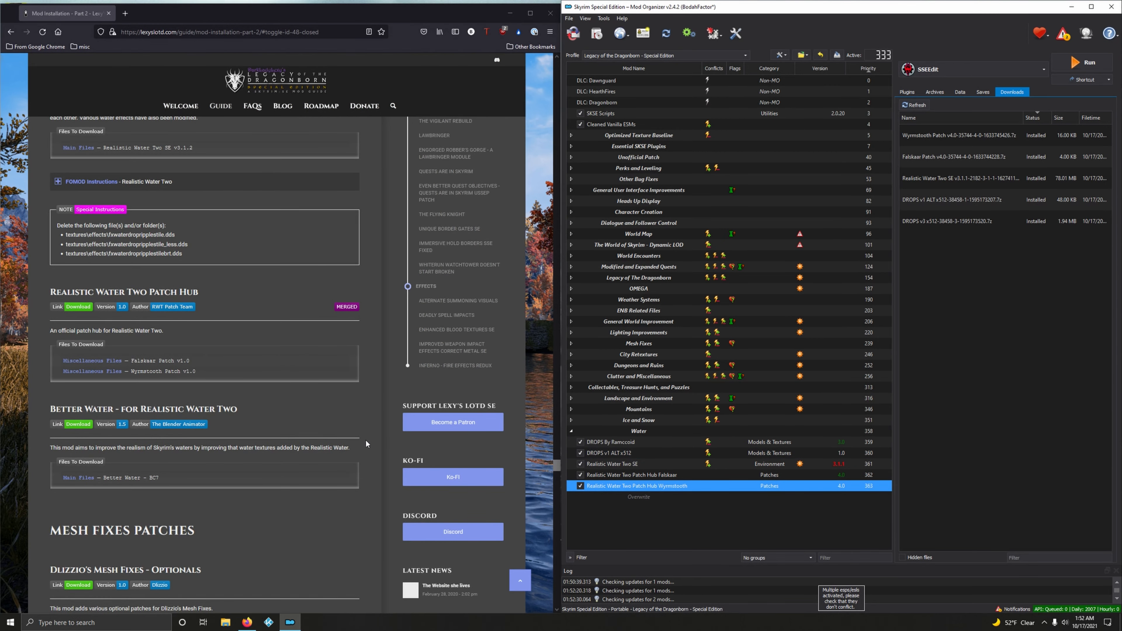
# Open the Better Water - for Realistic Water Two page from the guide and download Better Water - BC7 to the mod manager
pyautogui.scroll(-1, 363, 427)
pyautogui.scroll(-1, 361, 427)
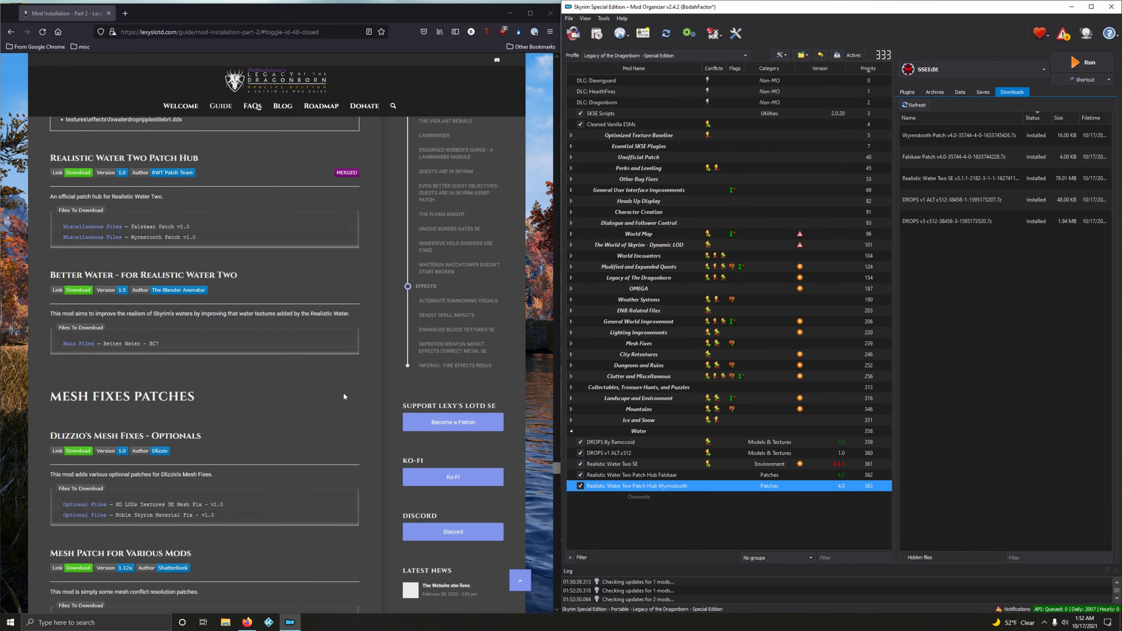
pyautogui.scroll(-1, 340, 393)
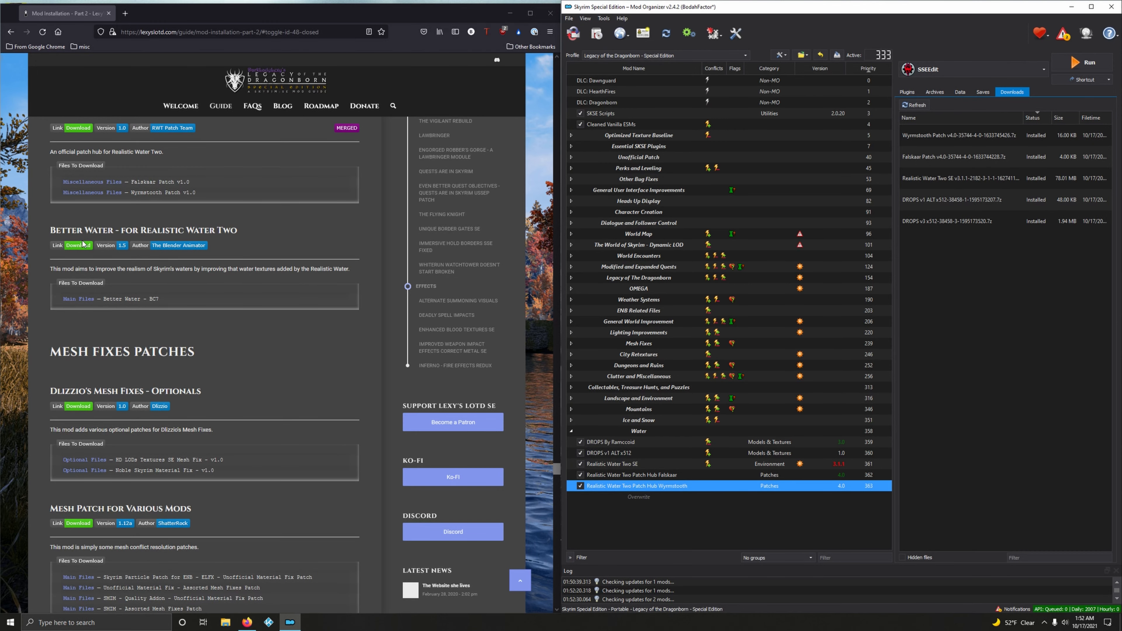
pyautogui.click(83, 244)
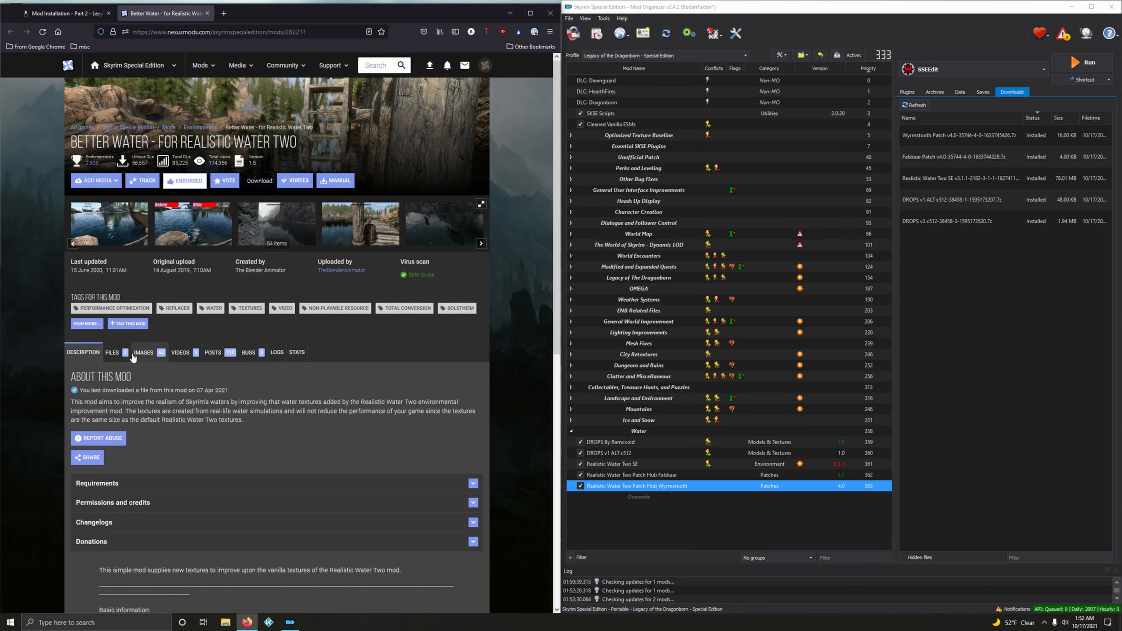
pyautogui.scroll(-3, 370, 373)
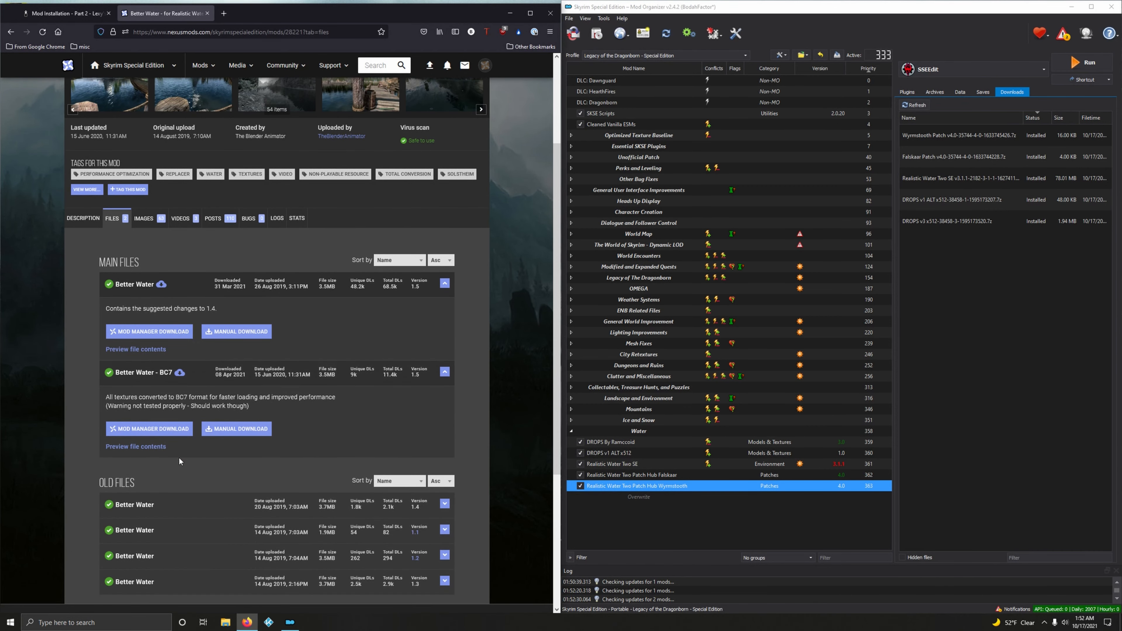
pyautogui.click(167, 430)
pyautogui.click(106, 265)
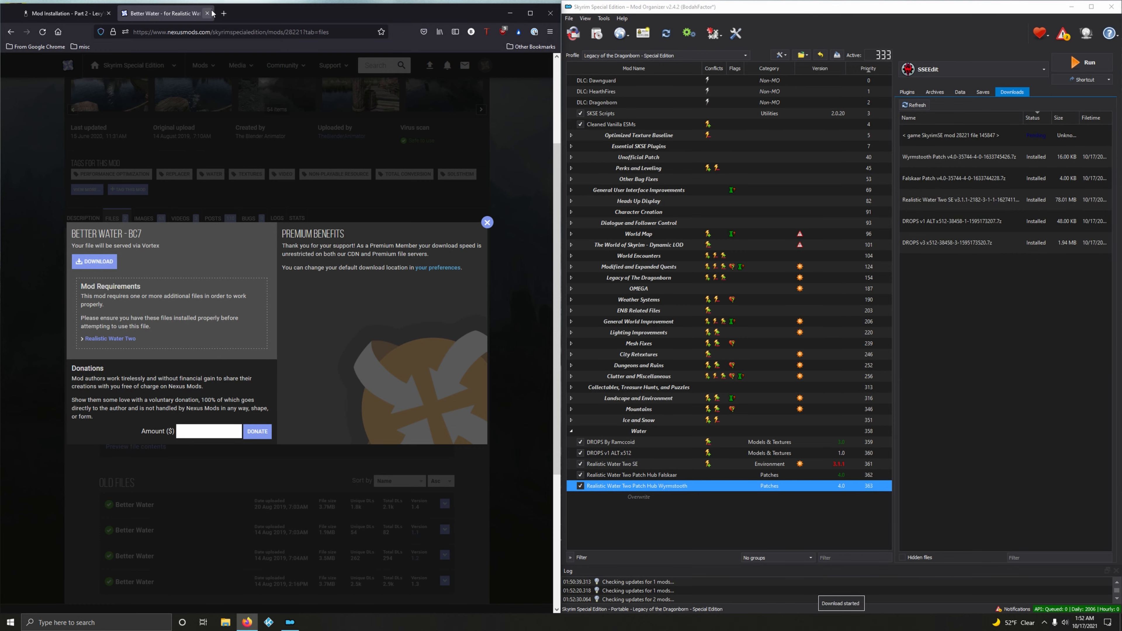
# Close the Better Water page, install the download as Better Water - for Realistic Water Two, and enable it
pyautogui.click(207, 13)
pyautogui.doubleClick(936, 239)
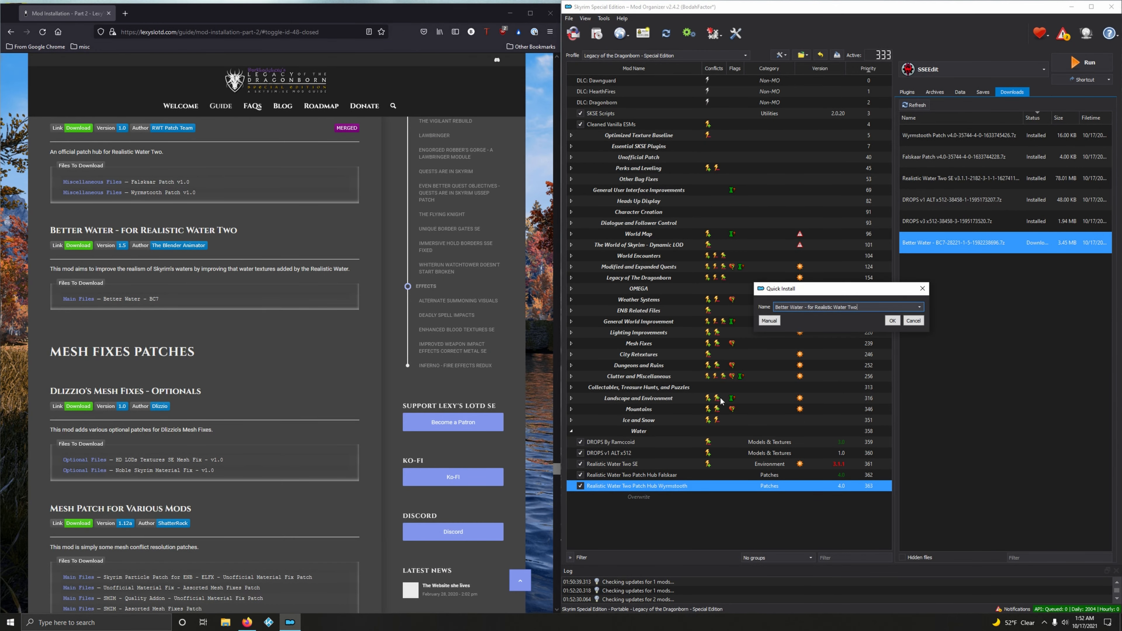
pyautogui.click(891, 321)
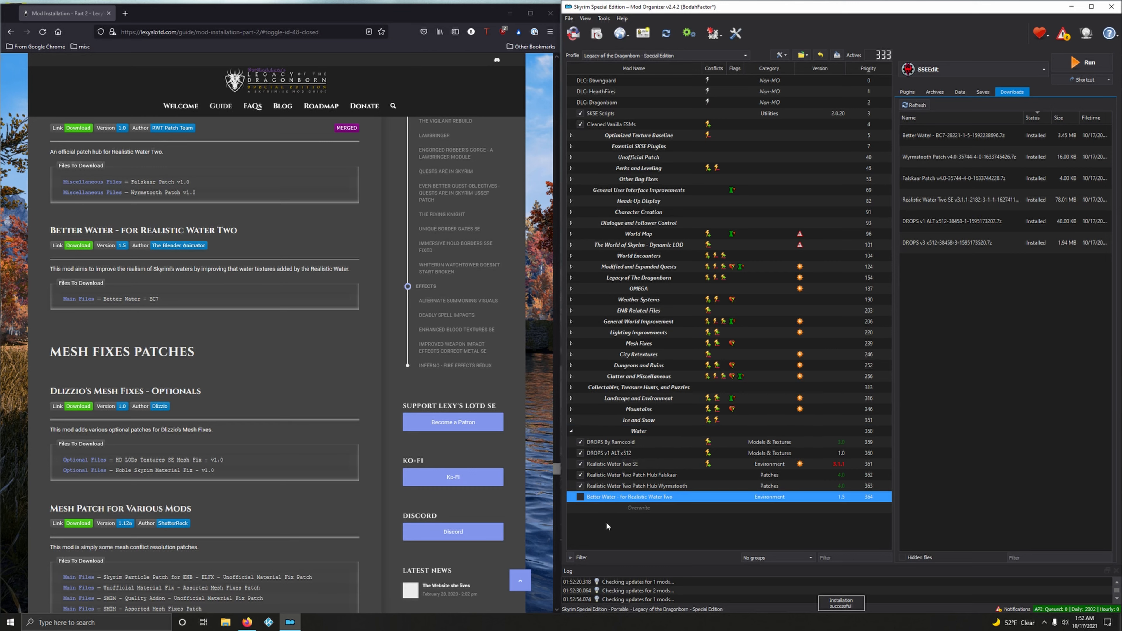
pyautogui.click(580, 497)
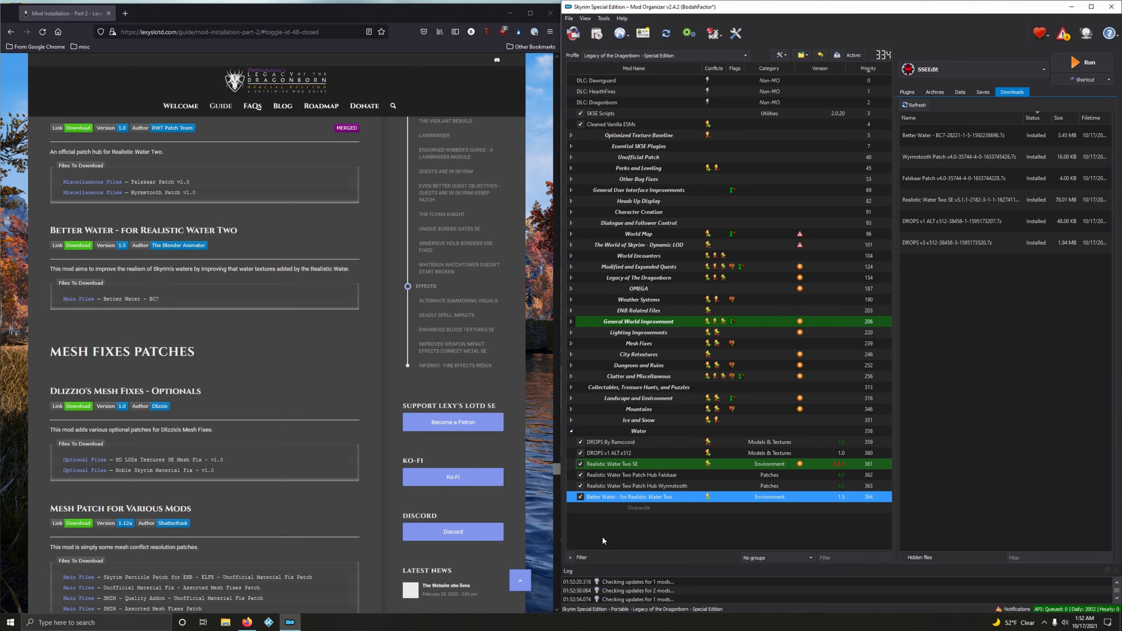
pyautogui.click(602, 536)
# Create a separator named Mesh Fixes Patches below the Water section mods, matching the guide's heading
pyautogui.scroll(-2, 326, 415)
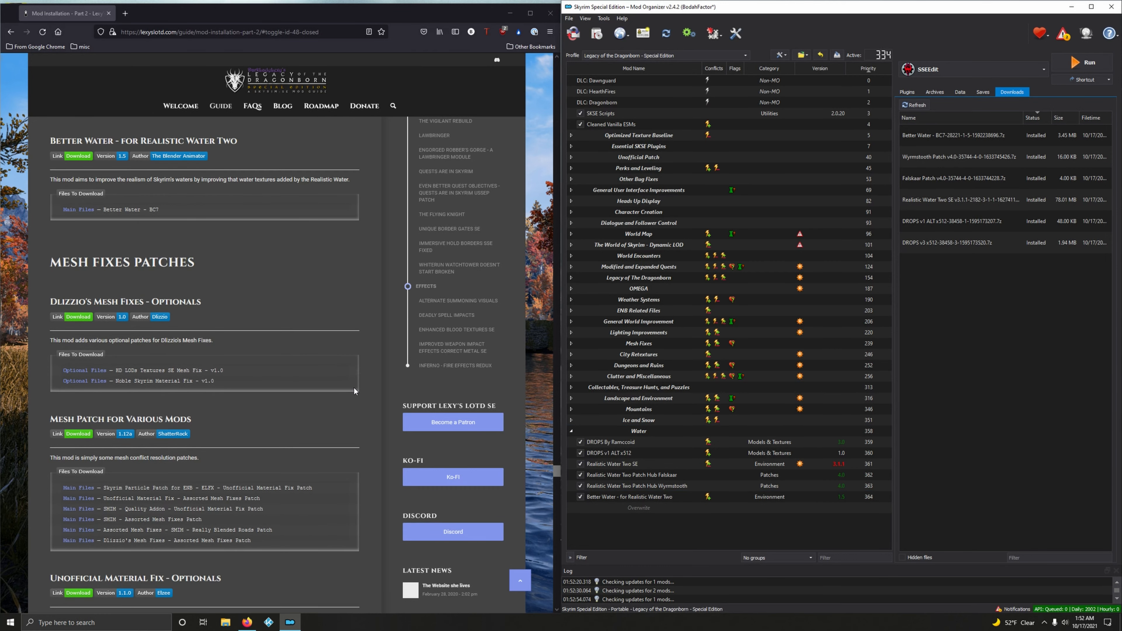
pyautogui.scroll(-1, 349, 385)
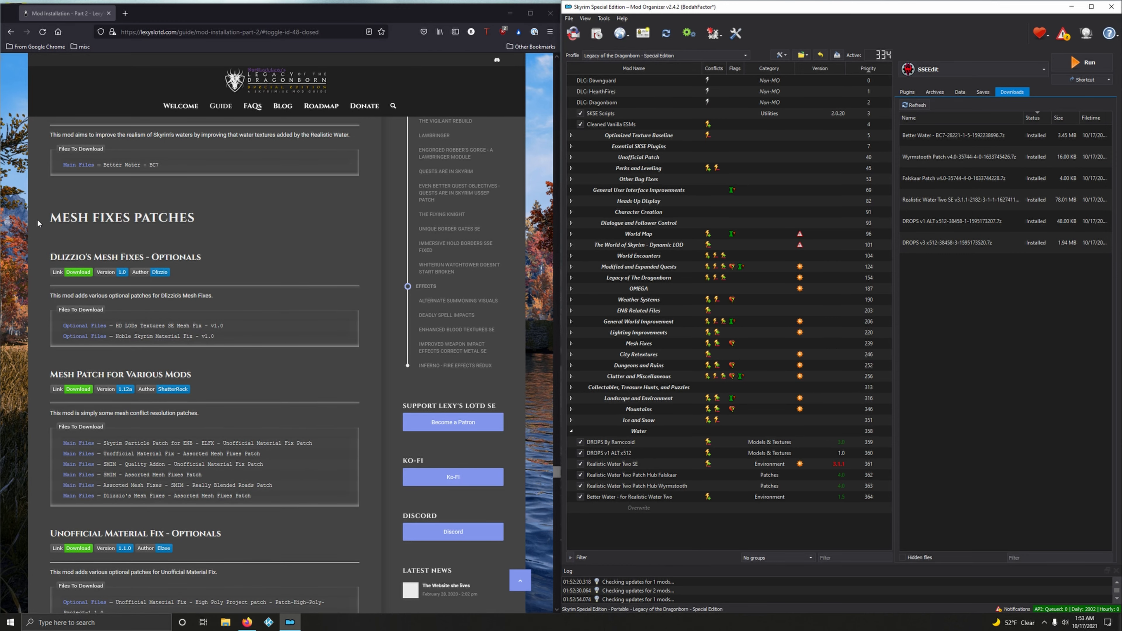
pyautogui.moveTo(55, 220); pyautogui.dragTo(188, 219)
pyautogui.rightClick(175, 218)
pyautogui.click(192, 224)
pyautogui.click(781, 55)
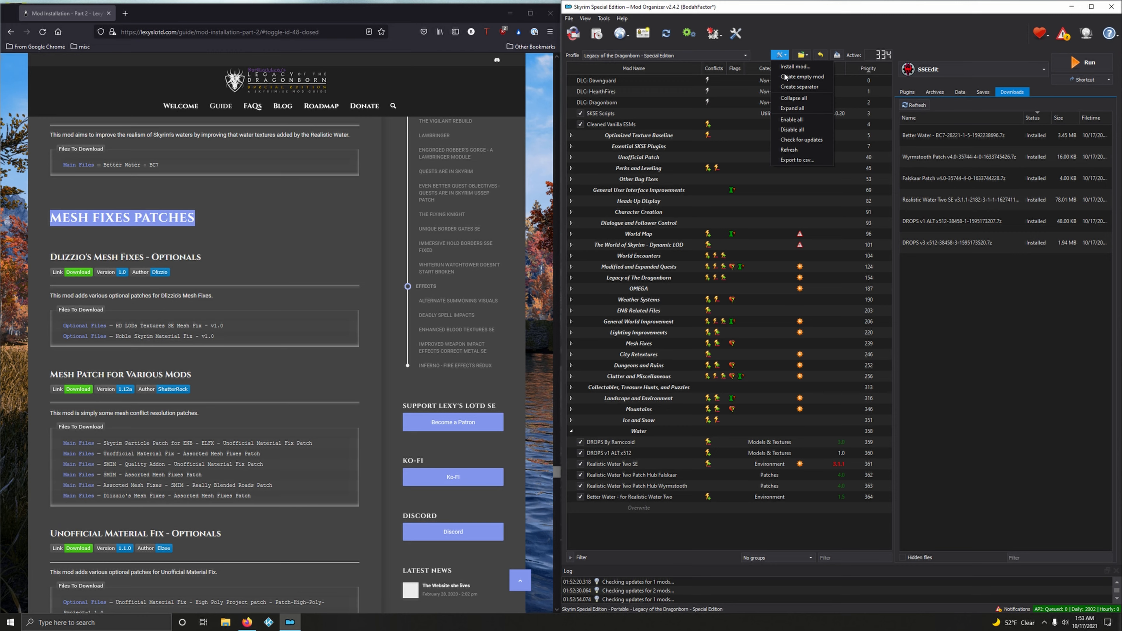
pyautogui.click(795, 87)
pyautogui.write('Mesh Fixes Patches')
pyautogui.click(848, 327)
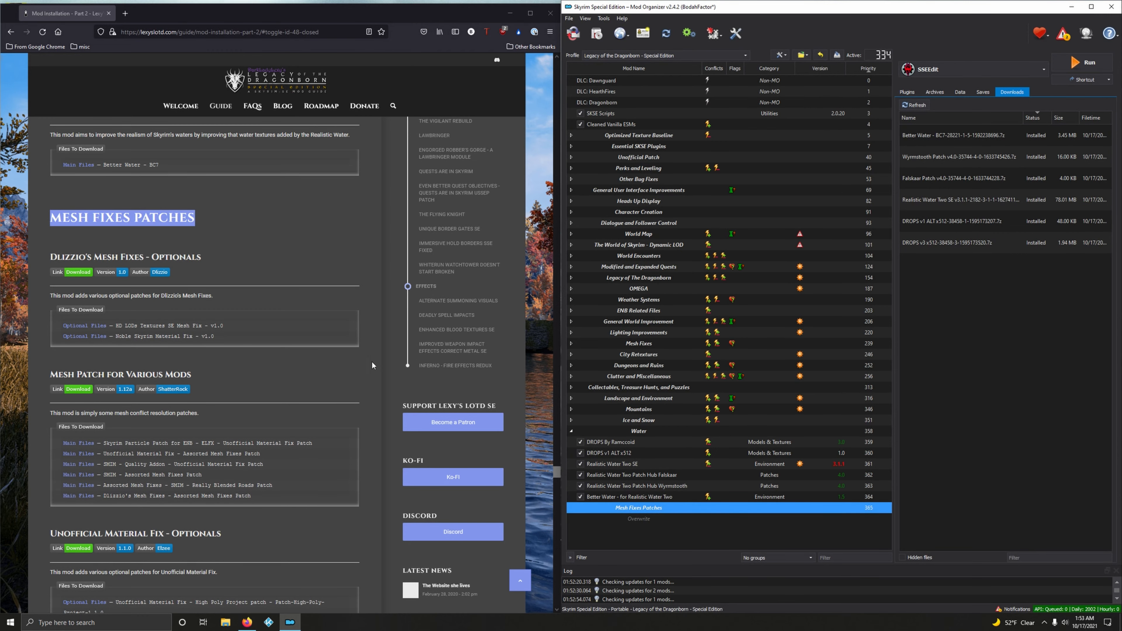
# Open the files of Dlizzio's Mesh Fixes from the guide and download HD LODs Textures SE Mesh Fix to the mod manager
pyautogui.scroll(-1, 350, 349)
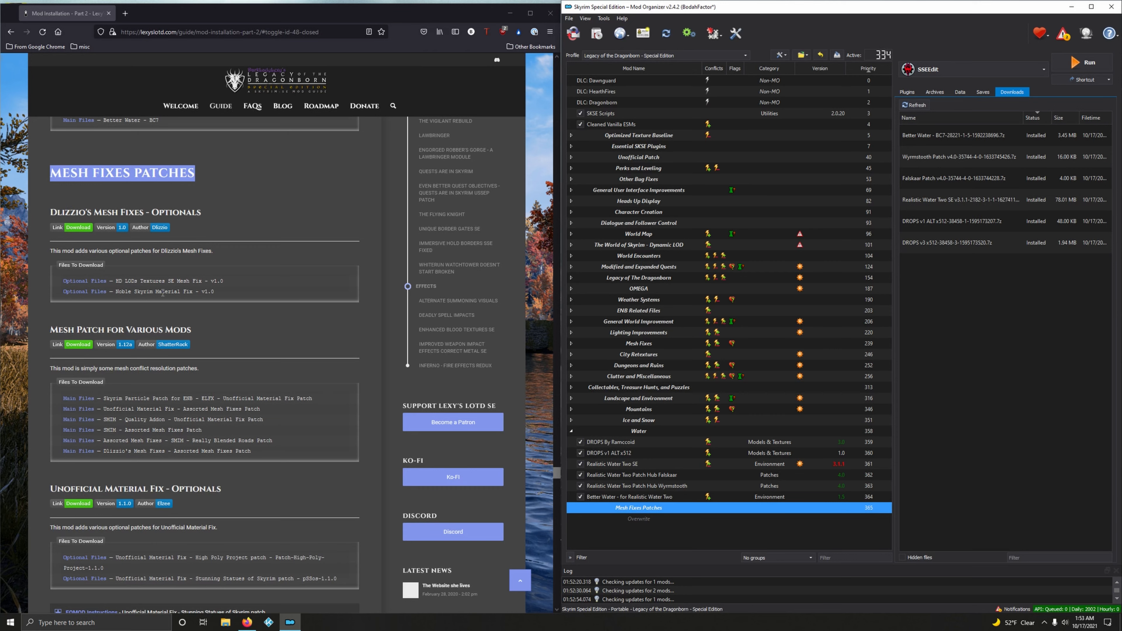
pyautogui.click(87, 232)
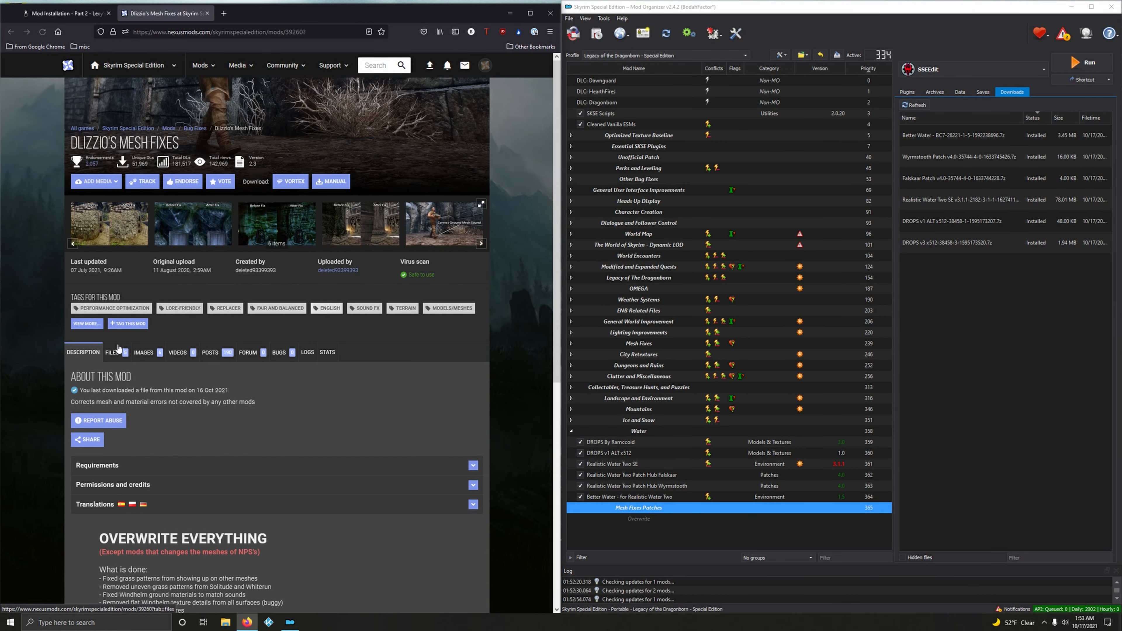
pyautogui.click(118, 349)
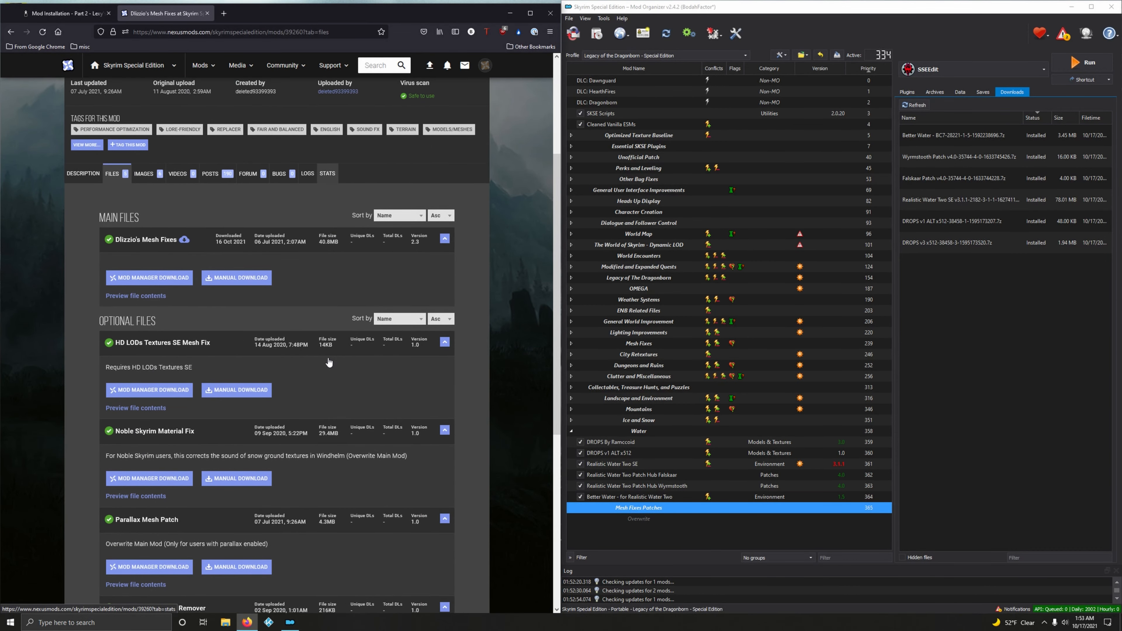
pyautogui.click(43, 15)
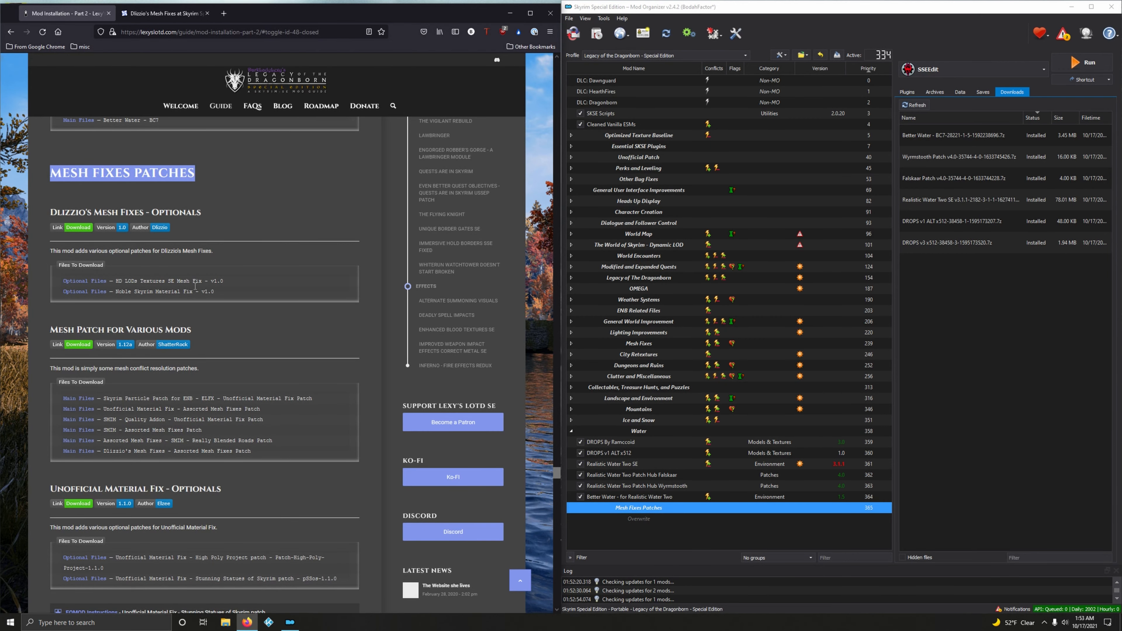
pyautogui.click(164, 13)
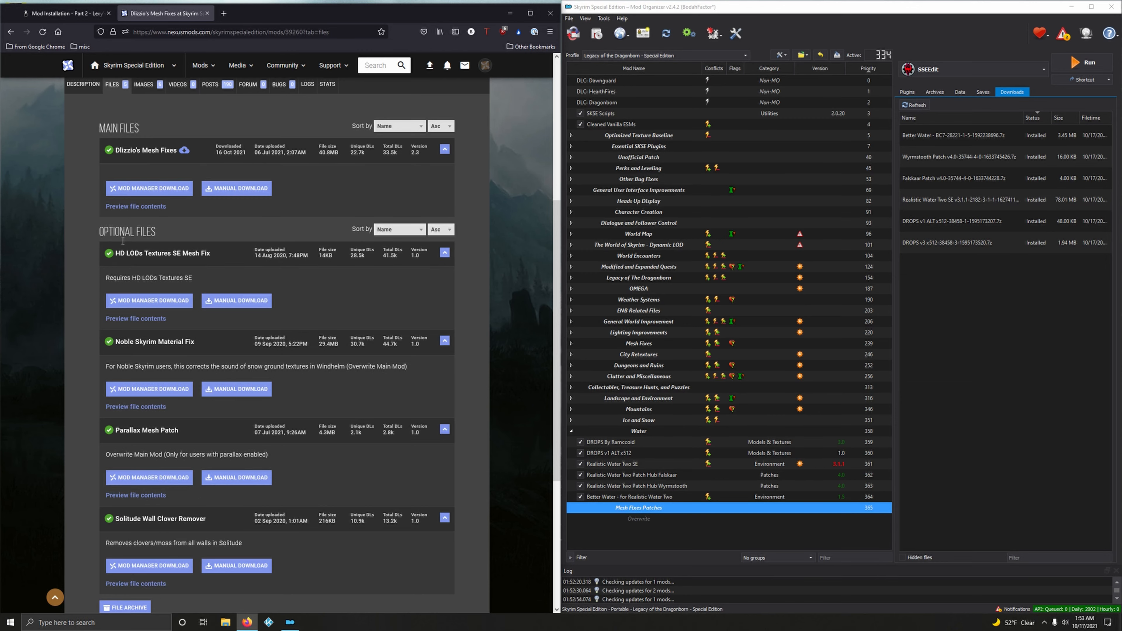
pyautogui.click(139, 302)
pyautogui.click(237, 264)
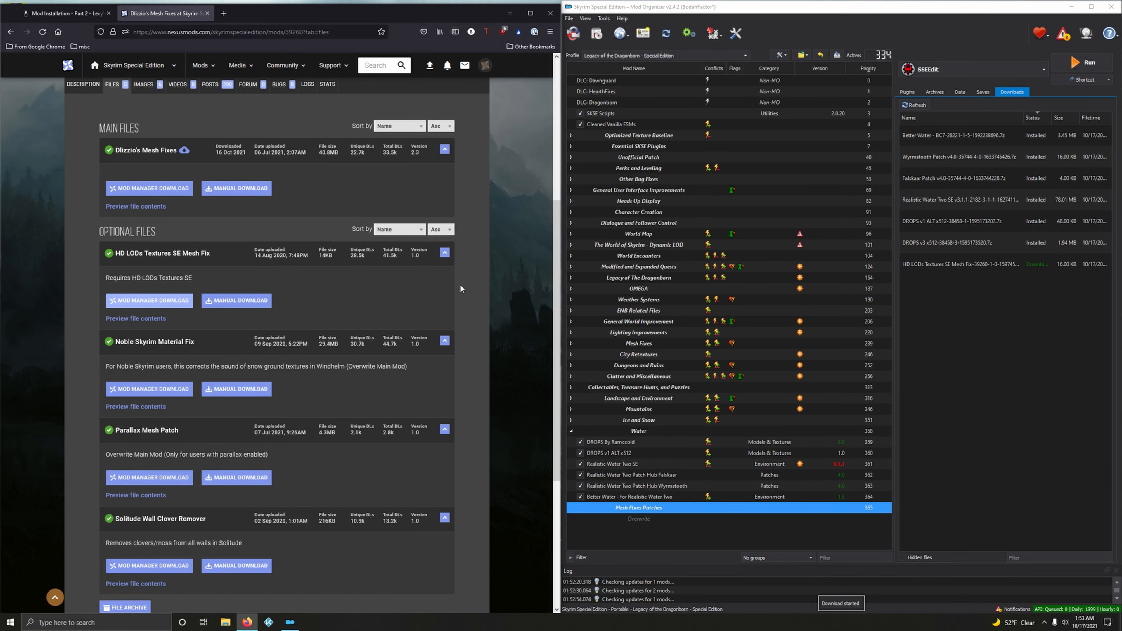
# Download the optional file Noble Skyrim Material Fix to the mod manager and close the Dlizzio's Mesh Fixes page
pyautogui.click(66, 13)
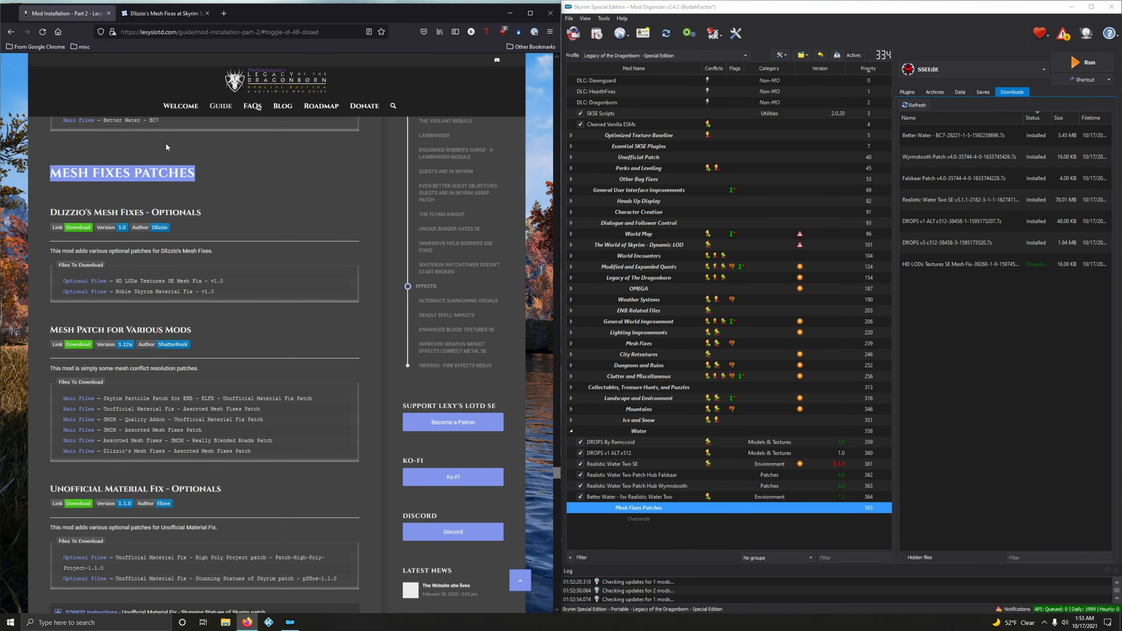
pyautogui.click(163, 13)
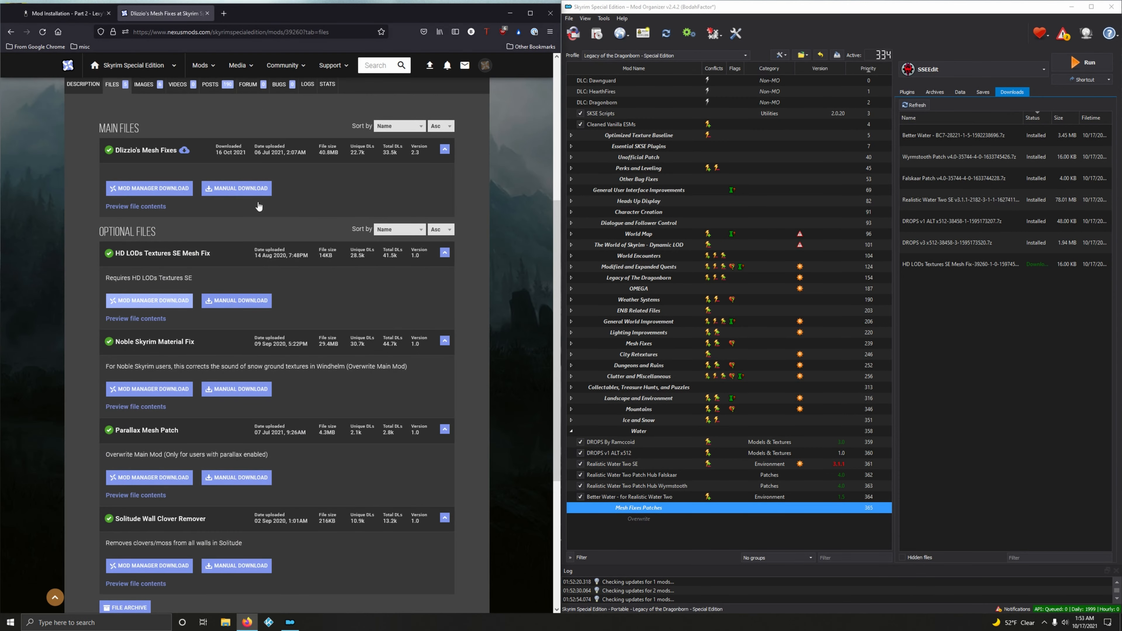
pyautogui.click(146, 391)
pyautogui.click(487, 283)
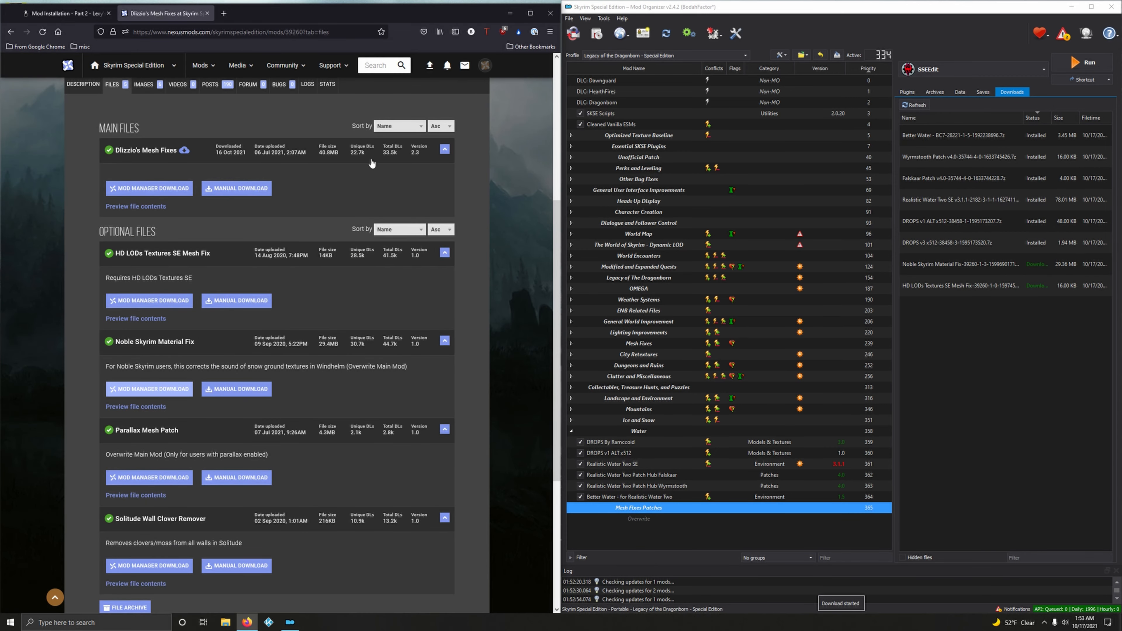
pyautogui.click(207, 14)
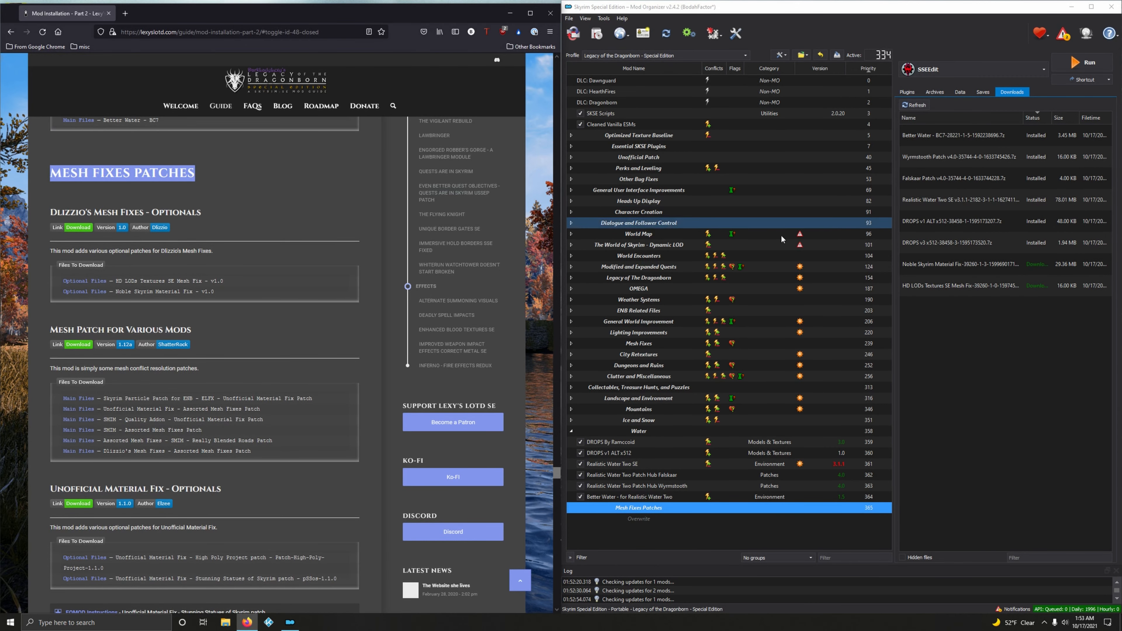
# Install the downloaded HD LODs mesh fix under the name HD LODs Textures SE Mesh Fix
pyautogui.click(944, 292)
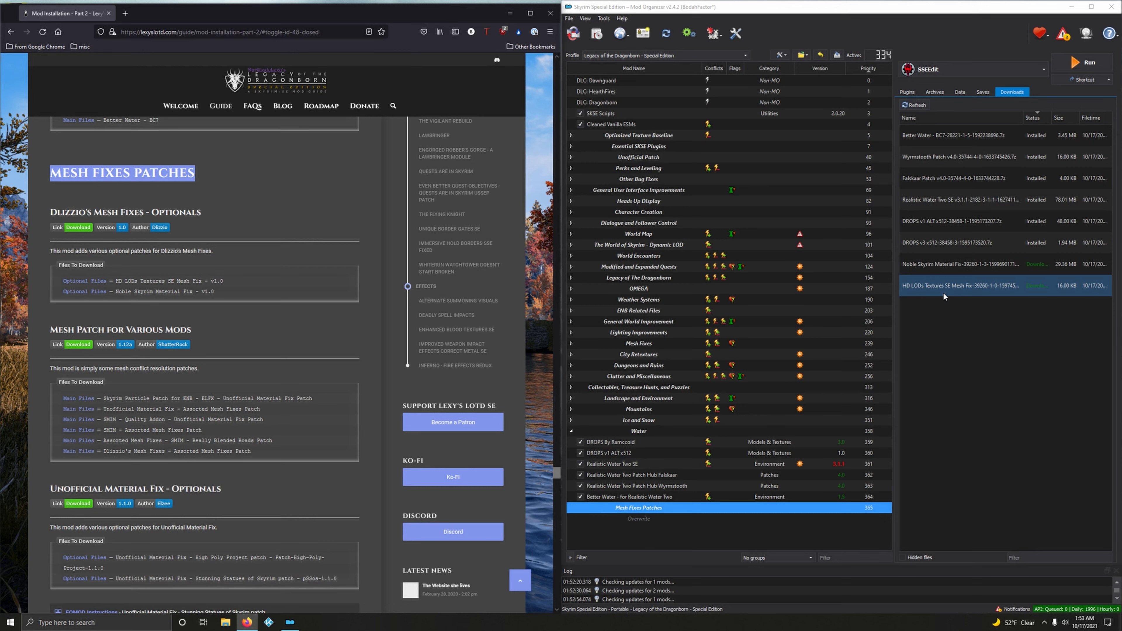
pyautogui.doubleClick(936, 290)
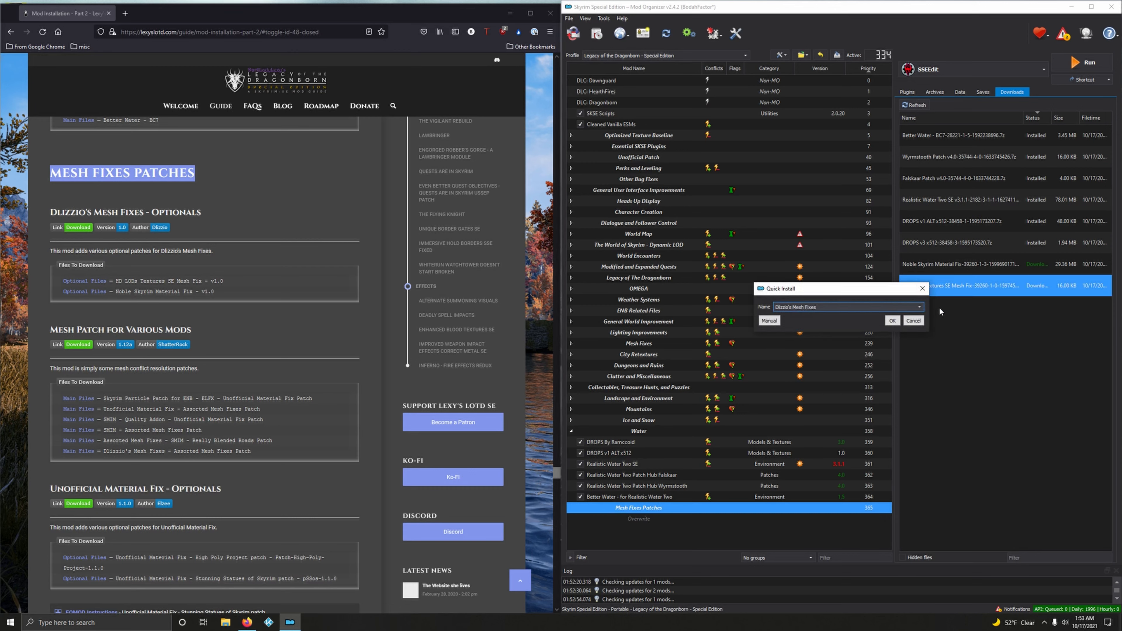
pyautogui.click(920, 307)
pyautogui.click(835, 324)
pyautogui.click(892, 321)
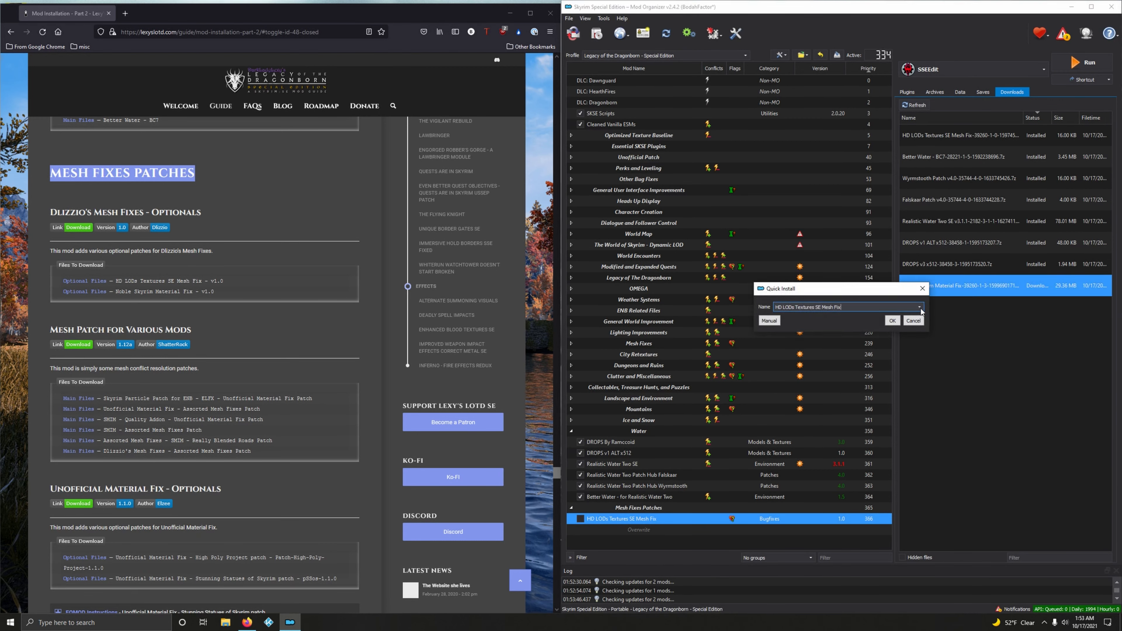
# Install the Noble Skyrim download under the name Noble Skyrim Material Fix and enable both new mesh fix mods
pyautogui.click(921, 309)
pyautogui.click(860, 325)
pyautogui.click(891, 321)
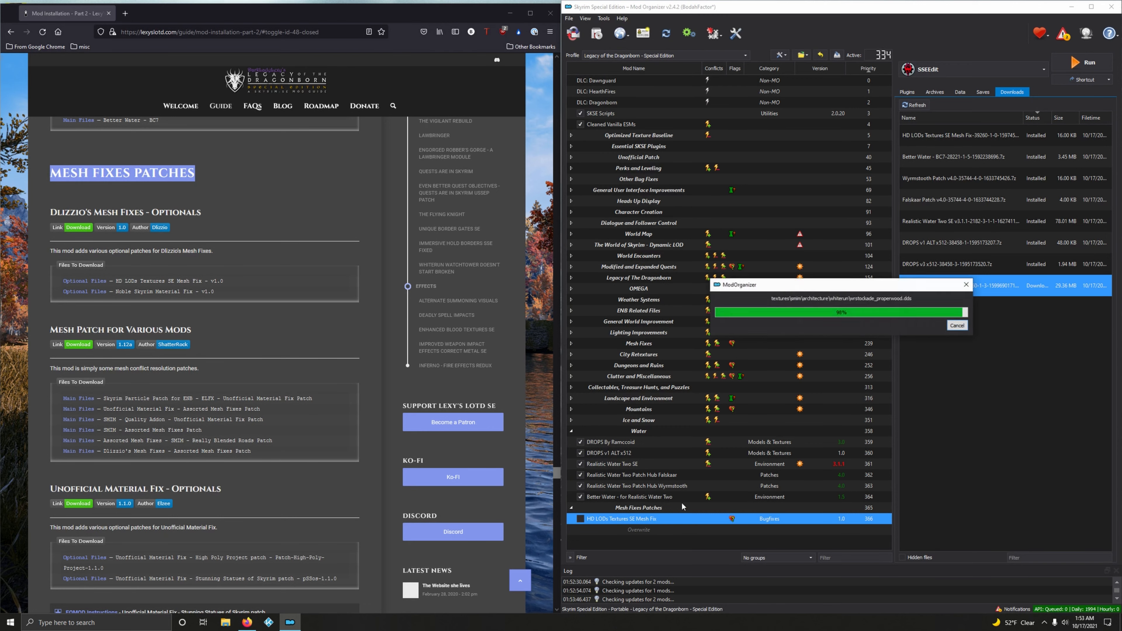
pyautogui.click(581, 519)
pyautogui.click(581, 530)
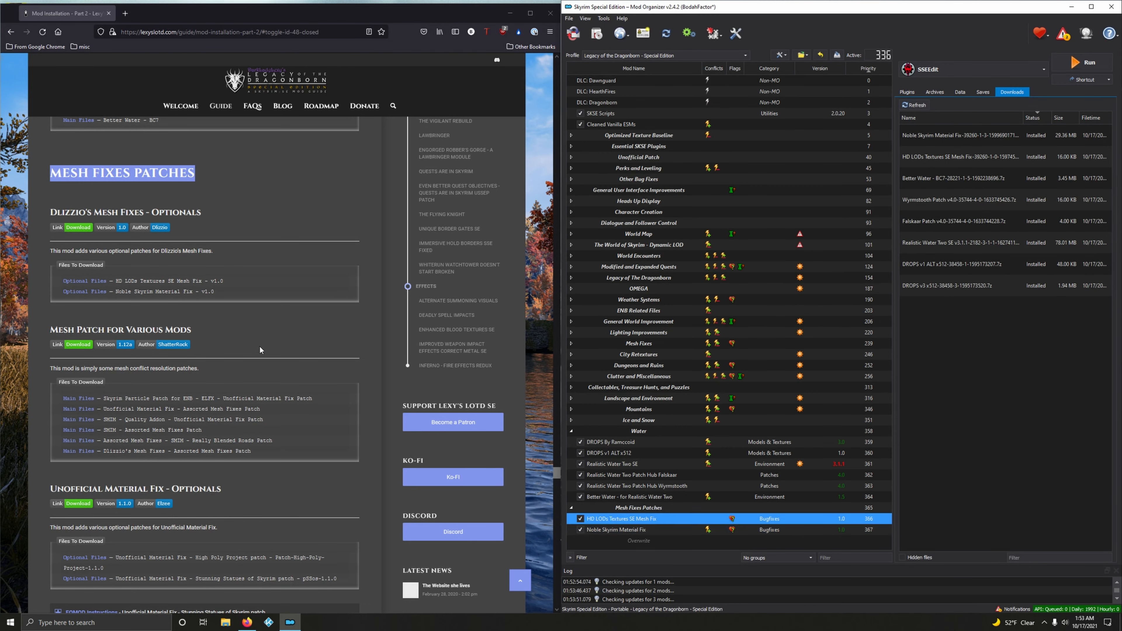
# Open the files list of Mesh Patch for Various Mods from the guide
pyautogui.scroll(-3, 259, 345)
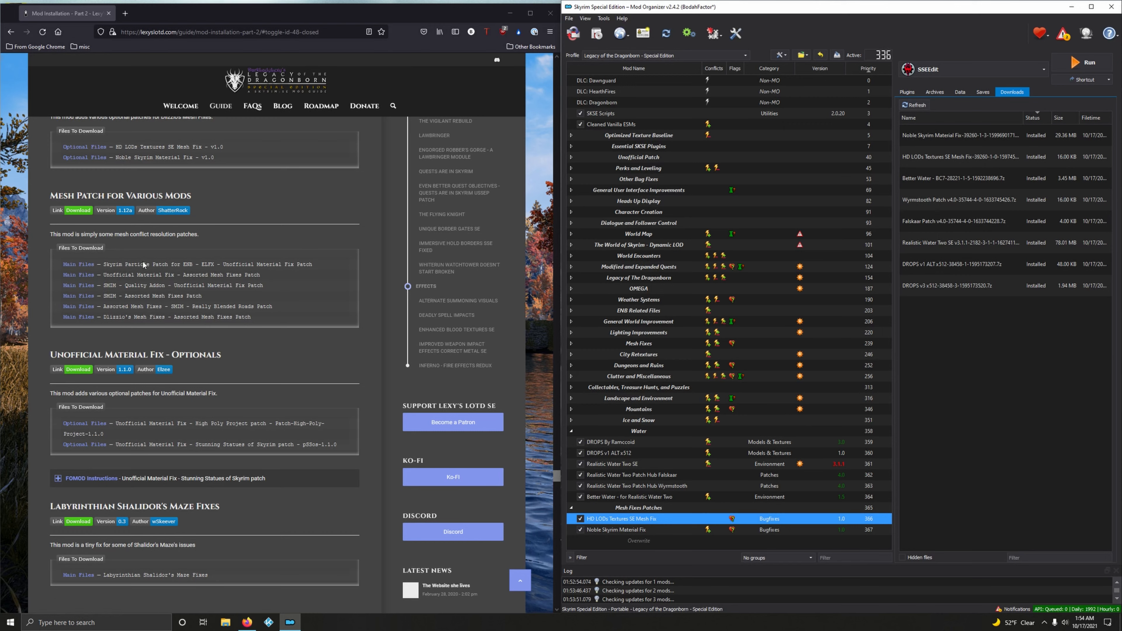
pyautogui.click(82, 211)
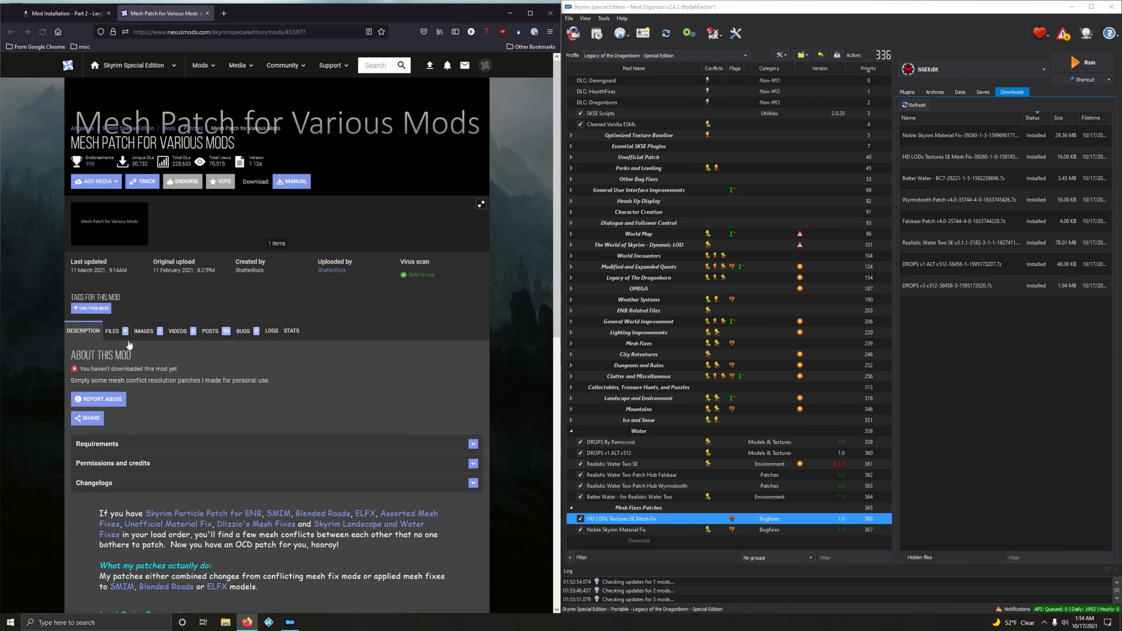
pyautogui.click(114, 331)
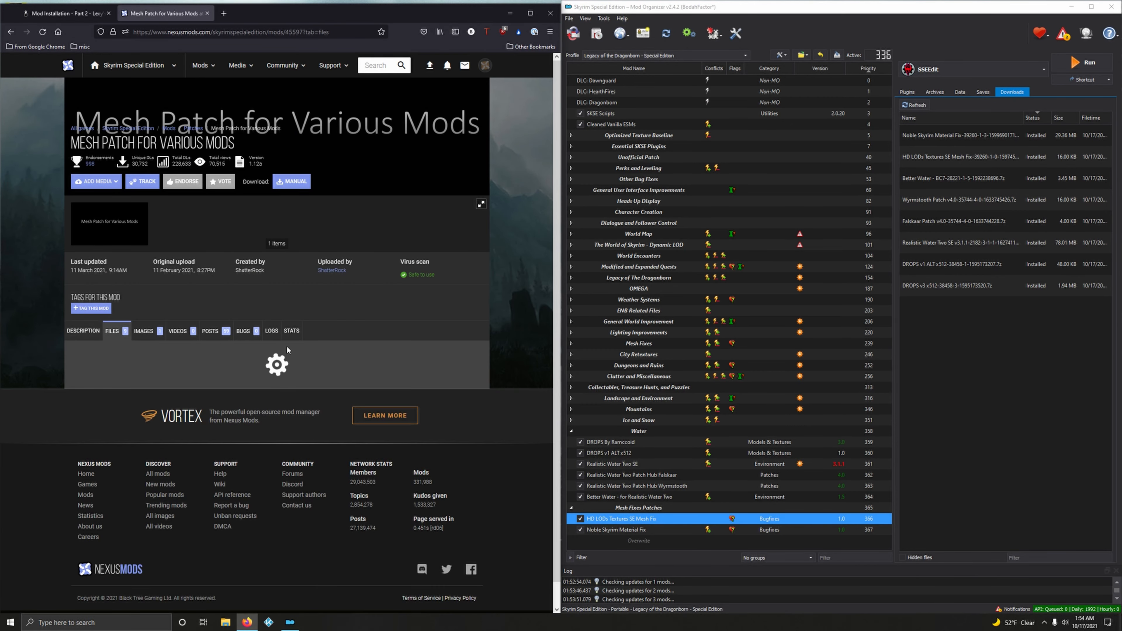
pyautogui.scroll(-3, 279, 344)
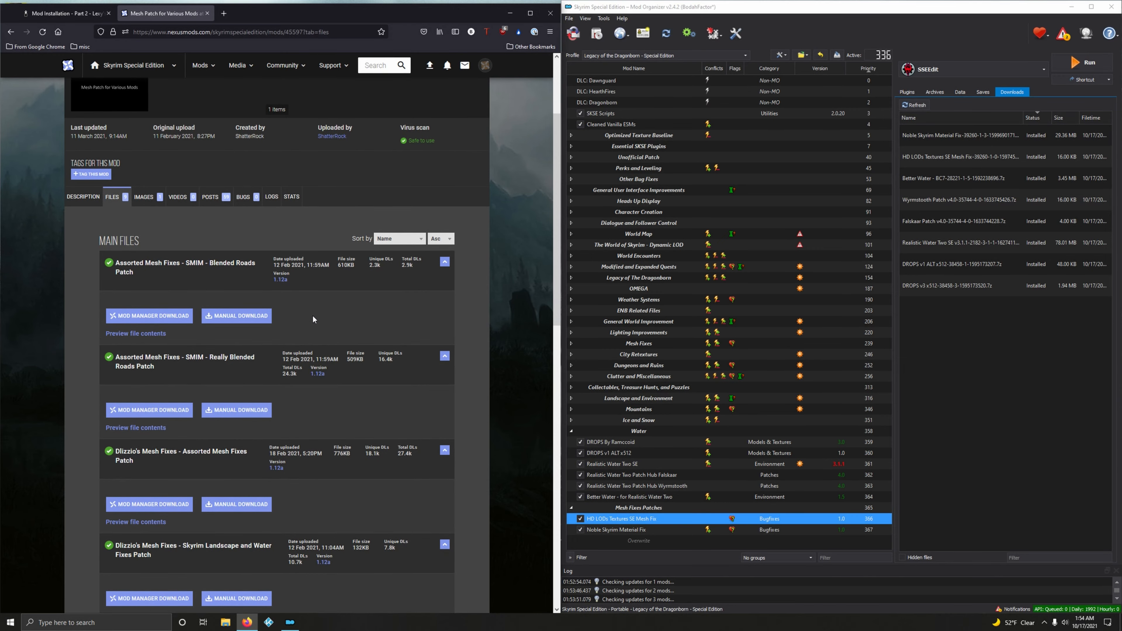
# Check the guide's file list and download Skyrim Particle Patch for ENB - ELFX - Unofficial Material Fix Patch to the mod manager
pyautogui.click(64, 13)
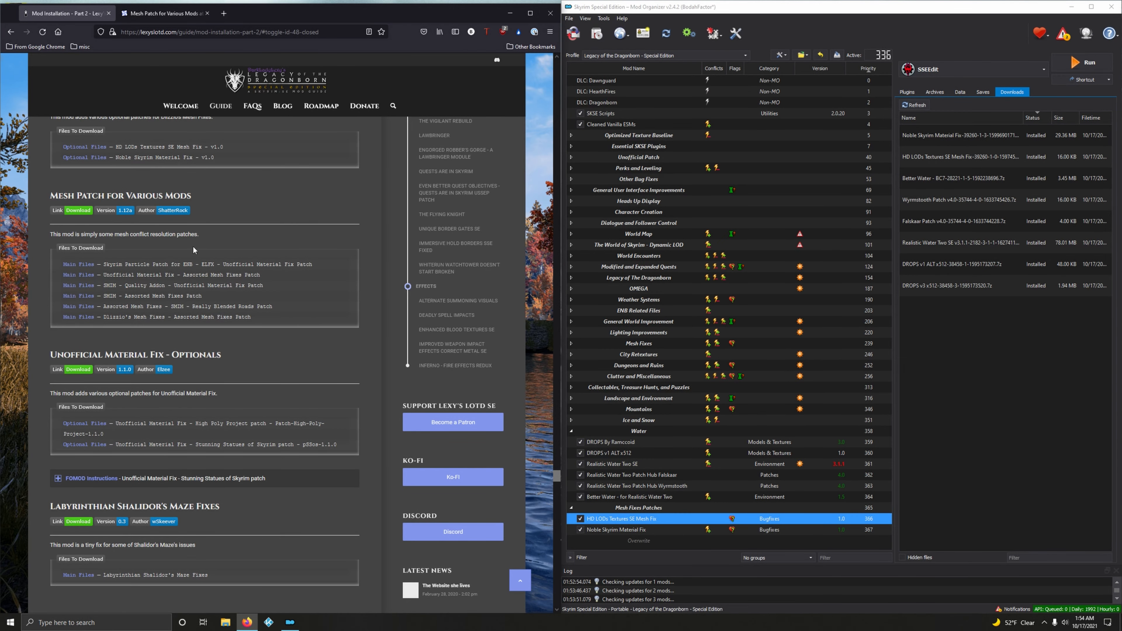
pyautogui.click(163, 13)
pyautogui.scroll(-3, 213, 371)
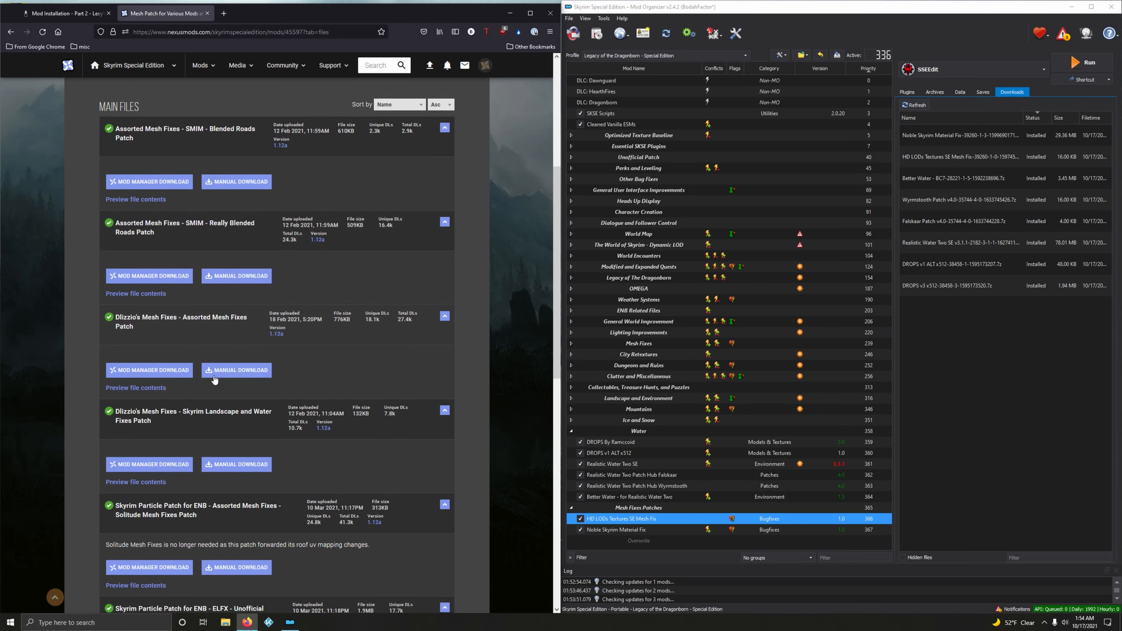
pyautogui.scroll(-3, 220, 422)
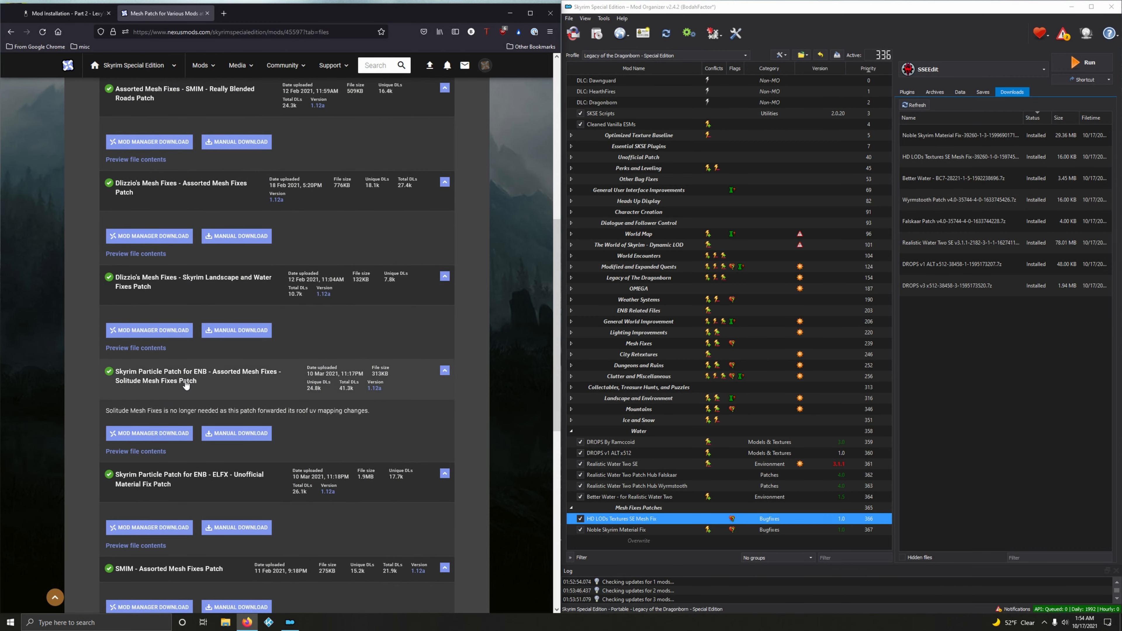
pyautogui.scroll(-1, 194, 382)
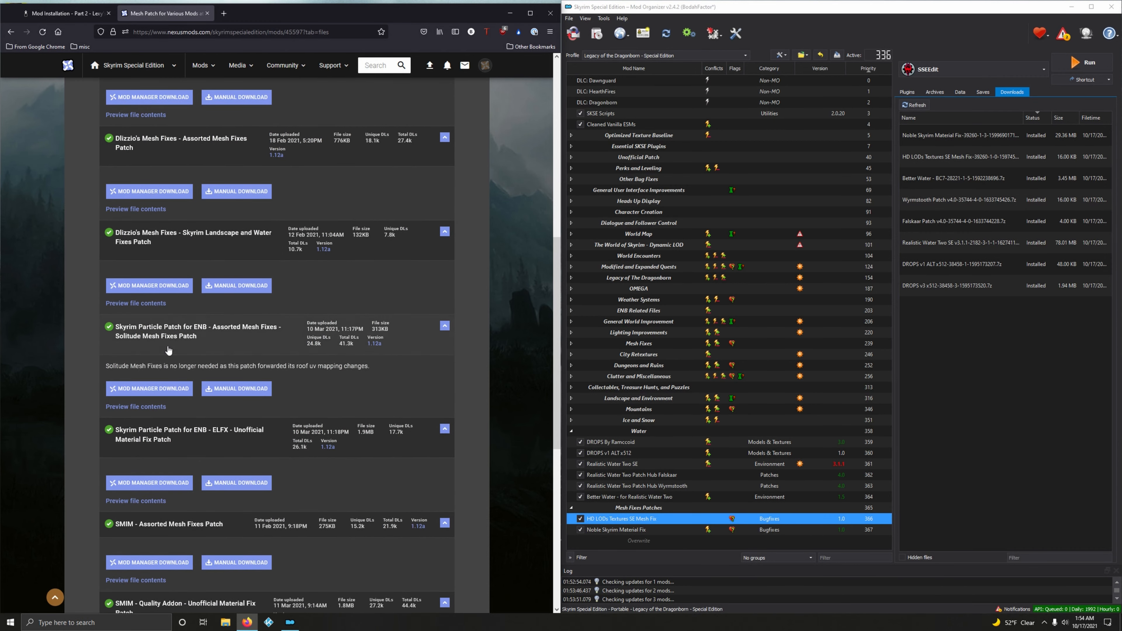
pyautogui.click(77, 13)
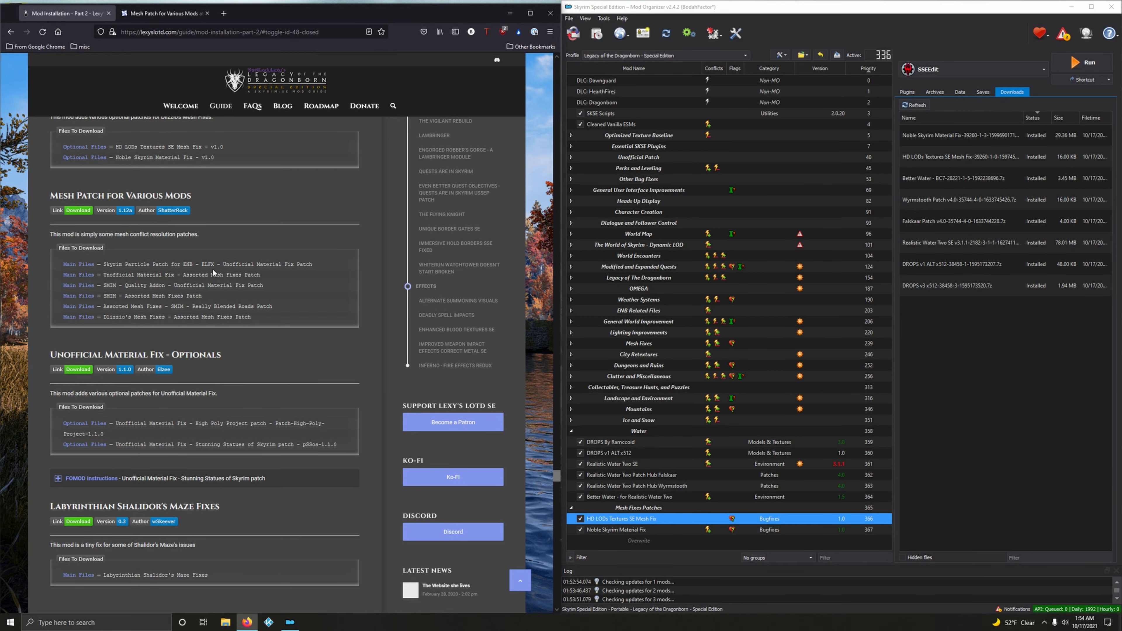
pyautogui.click(154, 14)
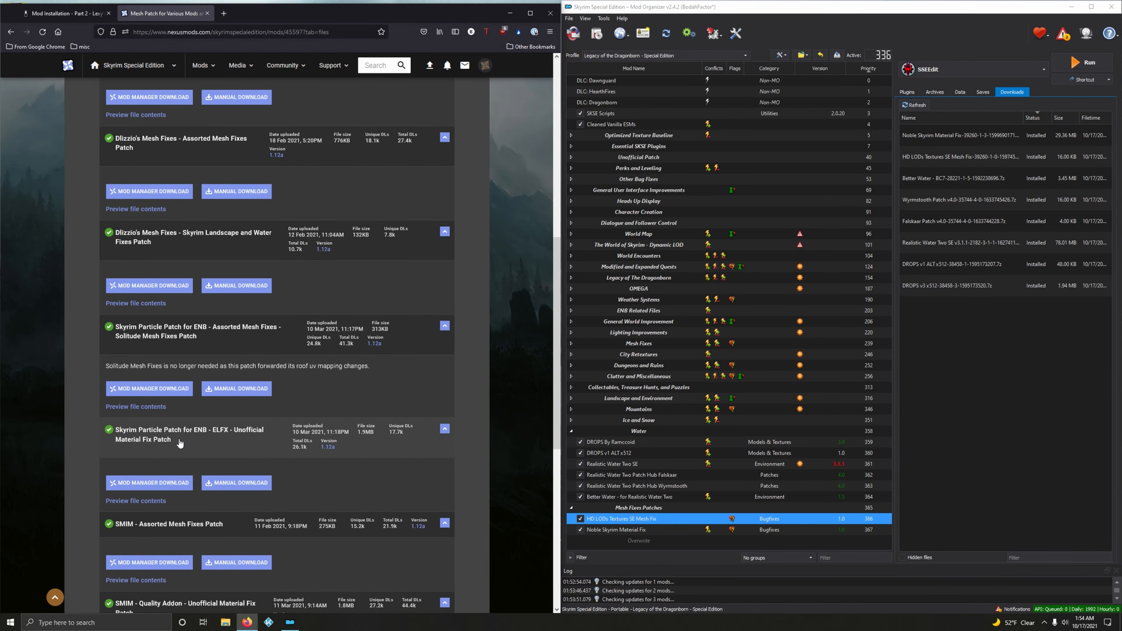
pyautogui.click(181, 482)
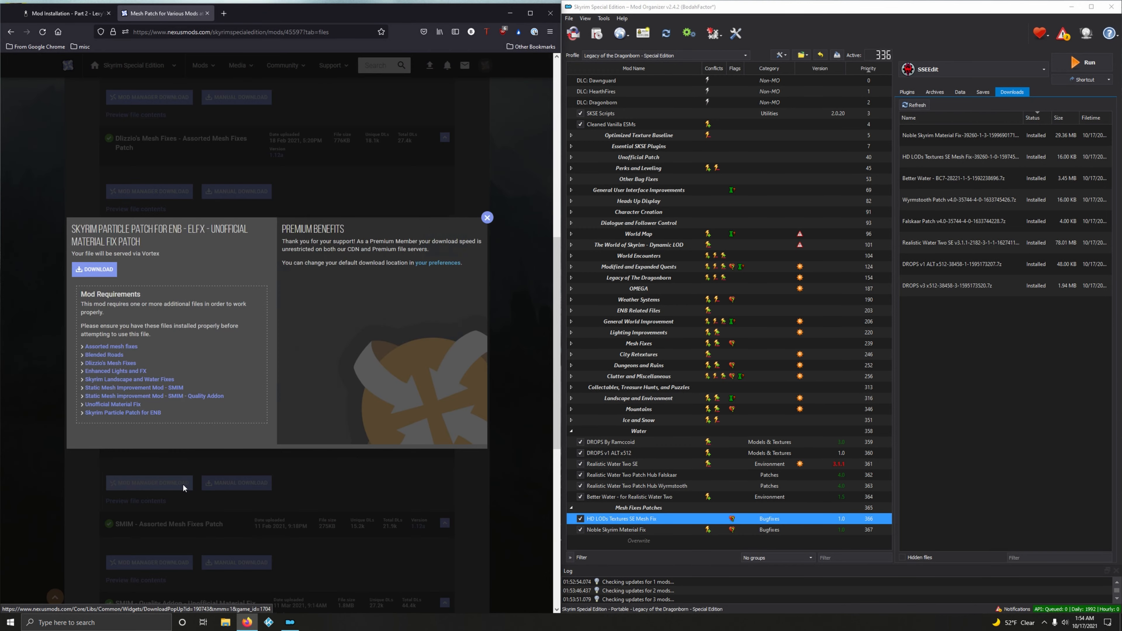
pyautogui.click(117, 275)
pyautogui.hotkey('ctrl', 'shift', 'Tab')
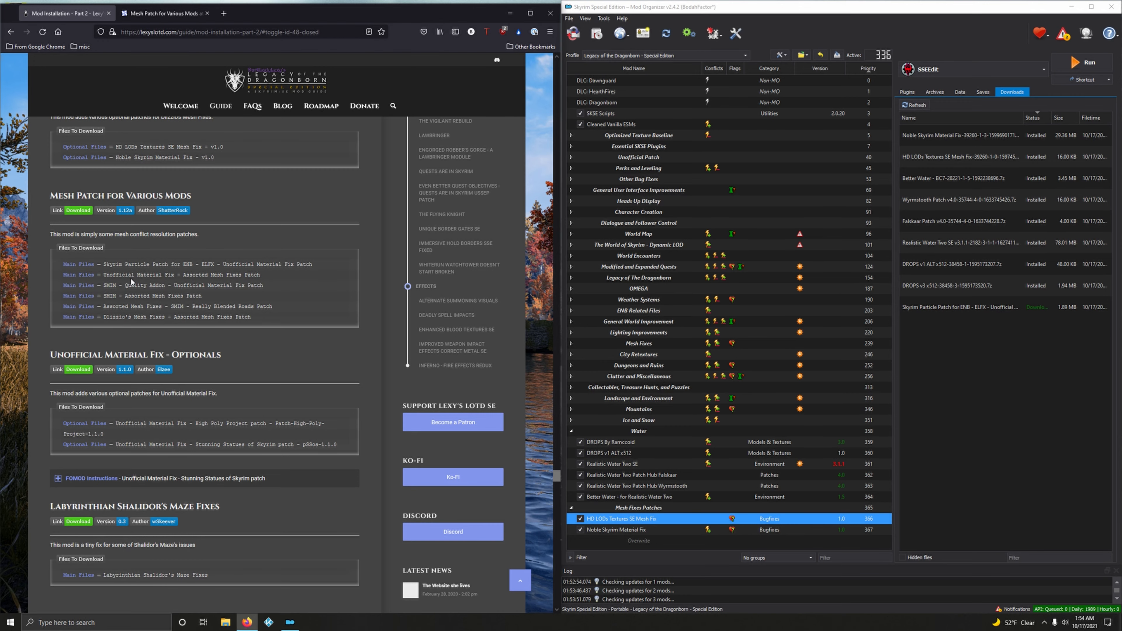
pyautogui.click(151, 14)
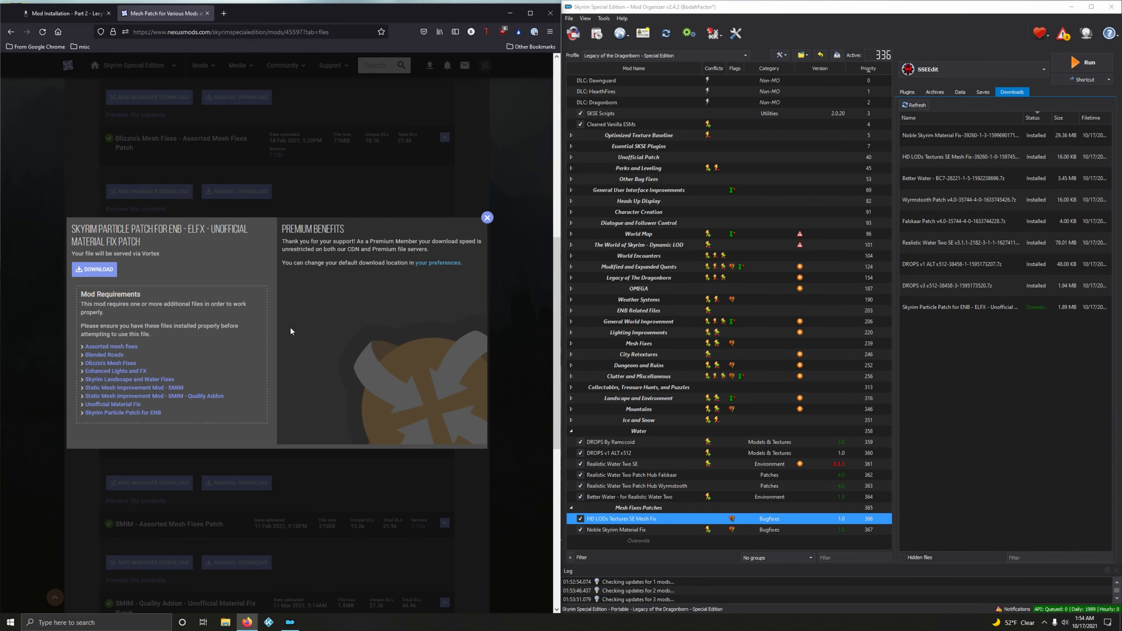
# Download Unofficial Material Fix - Assorted Mesh Fixes Patch from the mod's main files to the mod manager
pyautogui.click(487, 218)
pyautogui.scroll(-4, 221, 414)
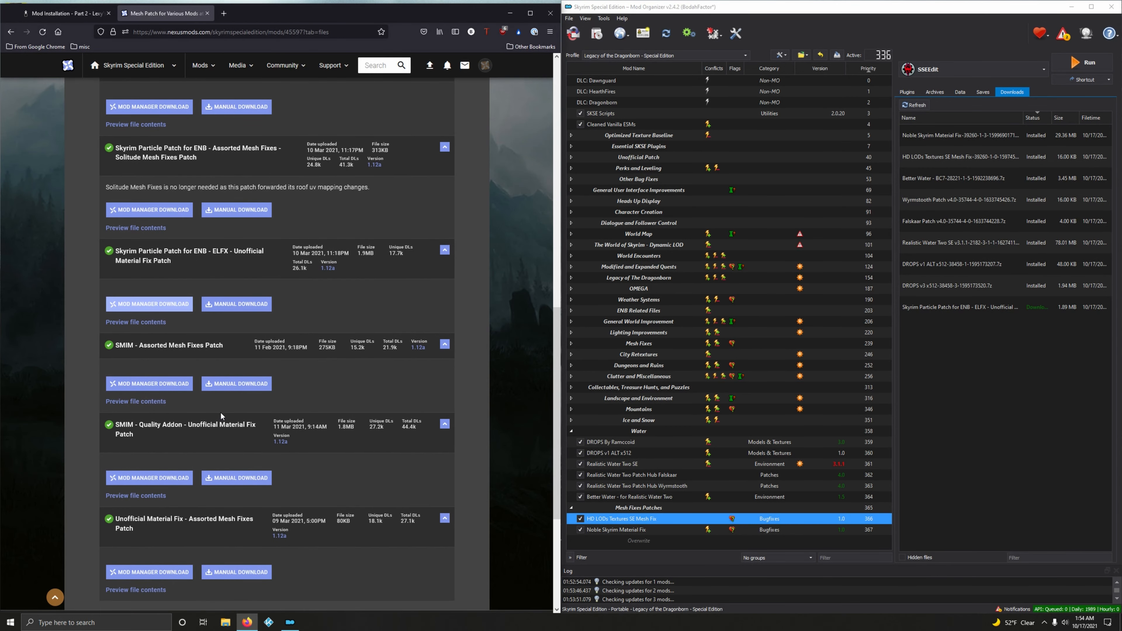
pyautogui.scroll(-2, 220, 411)
pyautogui.click(159, 488)
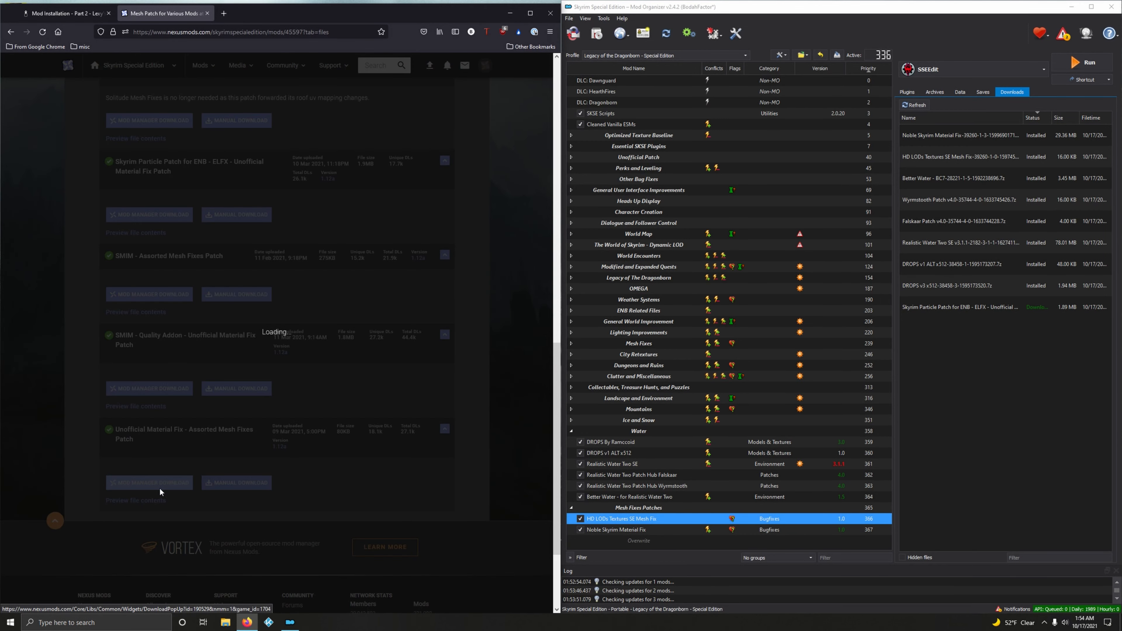
pyautogui.click(96, 264)
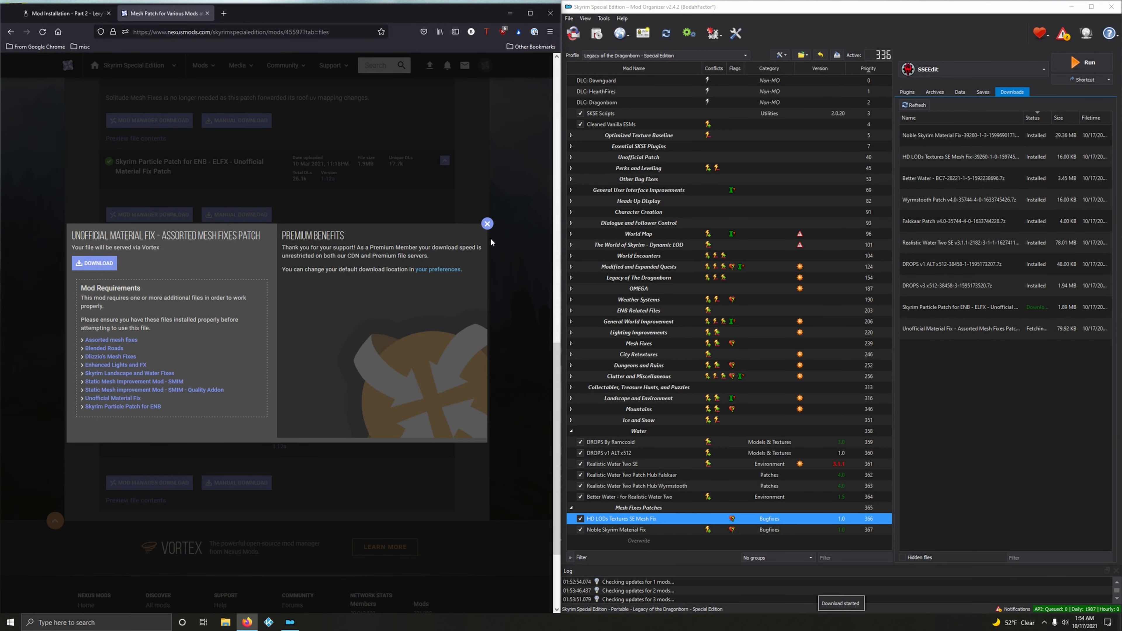
pyautogui.click(487, 224)
# Check the guide's file list and download SMIM - Quality Addon - Unofficial Material Fix Patch to the mod manager
pyautogui.click(49, 10)
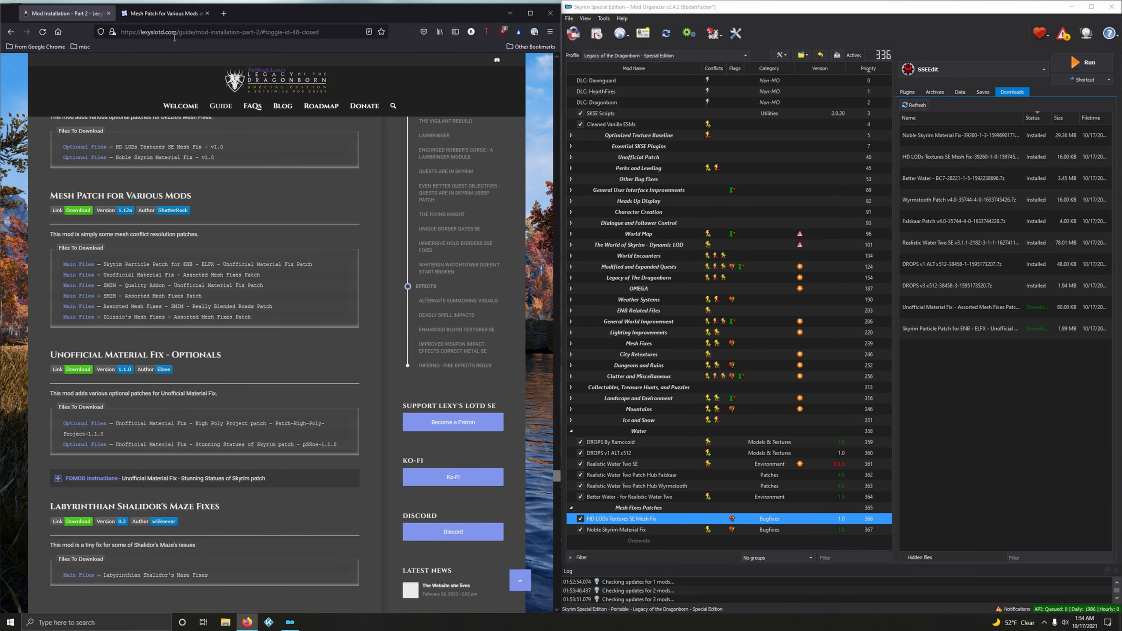
pyautogui.click(163, 14)
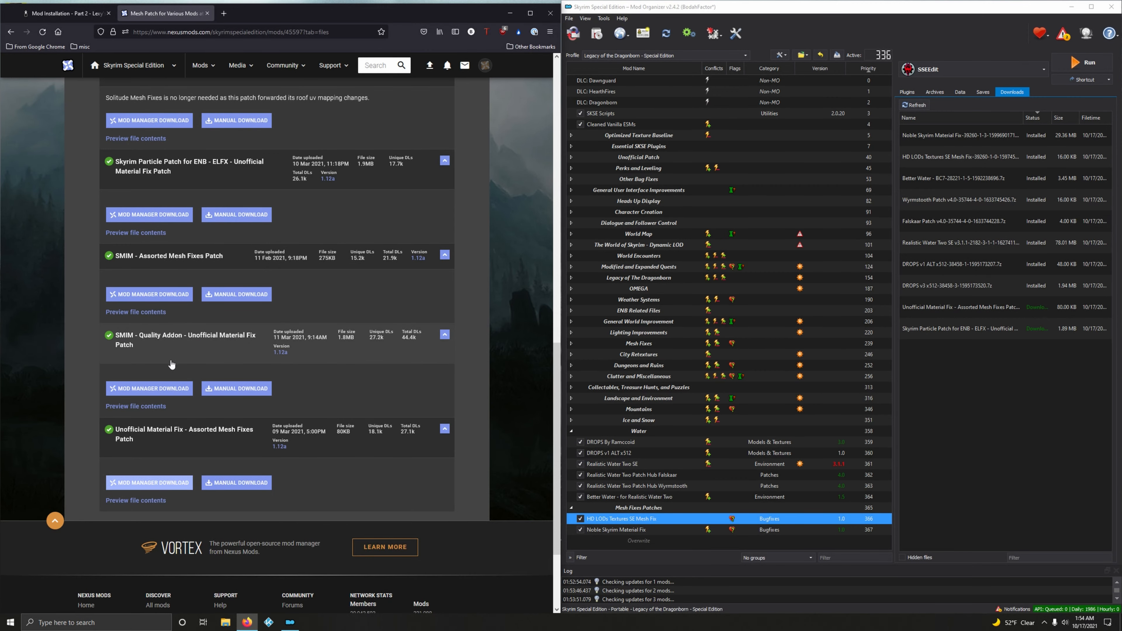
pyautogui.click(168, 389)
pyautogui.click(95, 263)
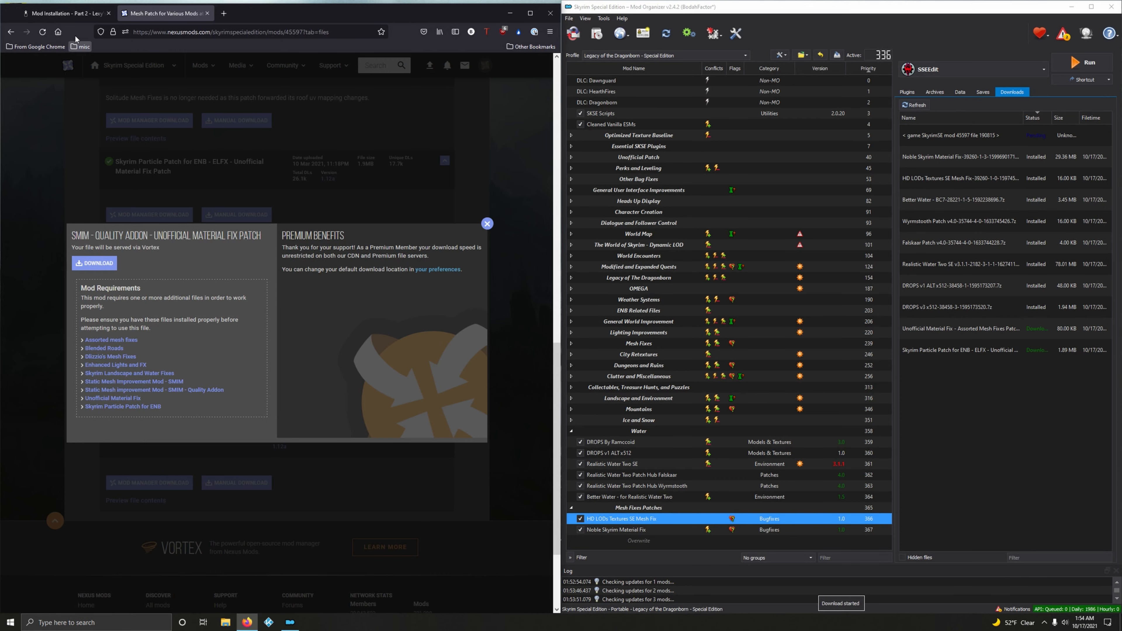
# Check the guide's next entry and download SMIM - Assorted Mesh Fixes Patch to the mod manager
pyautogui.click(77, 14)
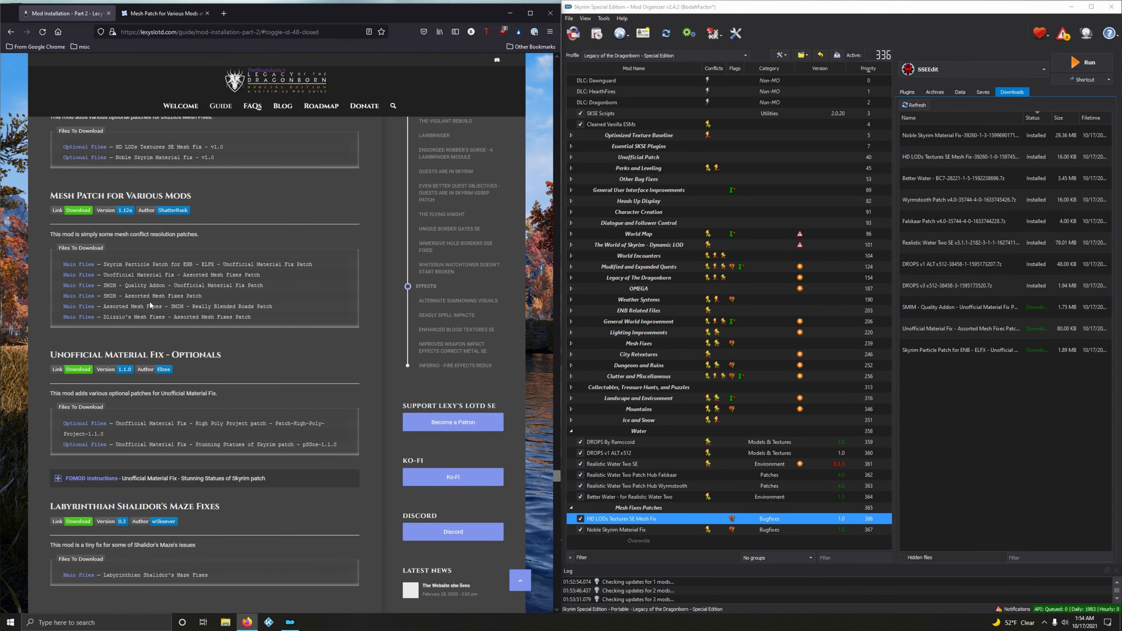
pyautogui.click(170, 14)
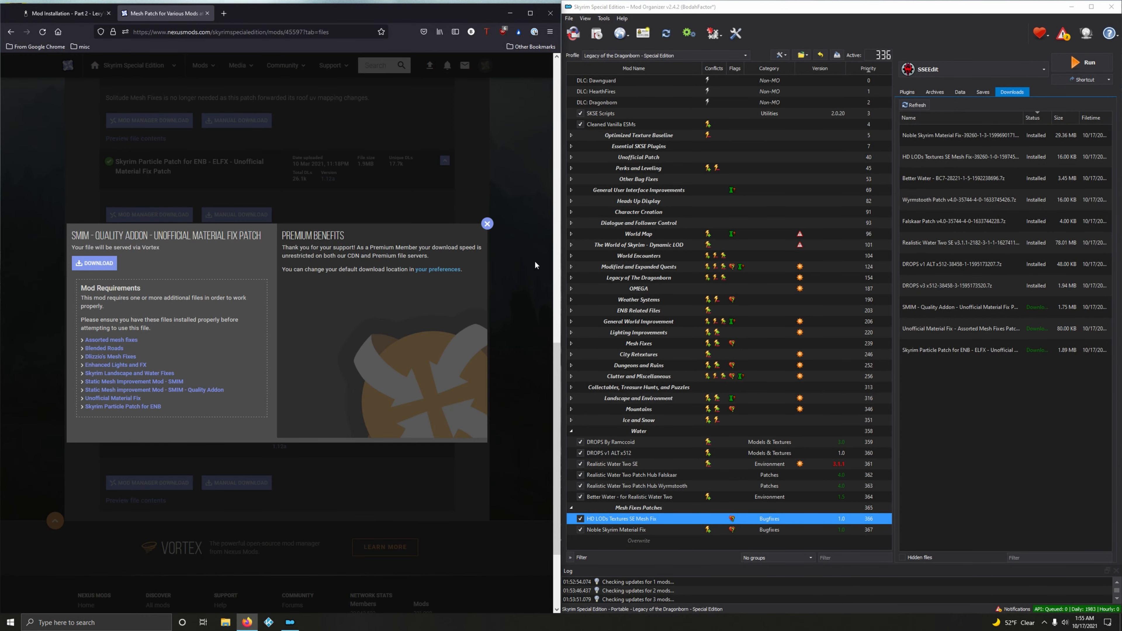
pyautogui.click(487, 224)
pyautogui.scroll(1, 172, 317)
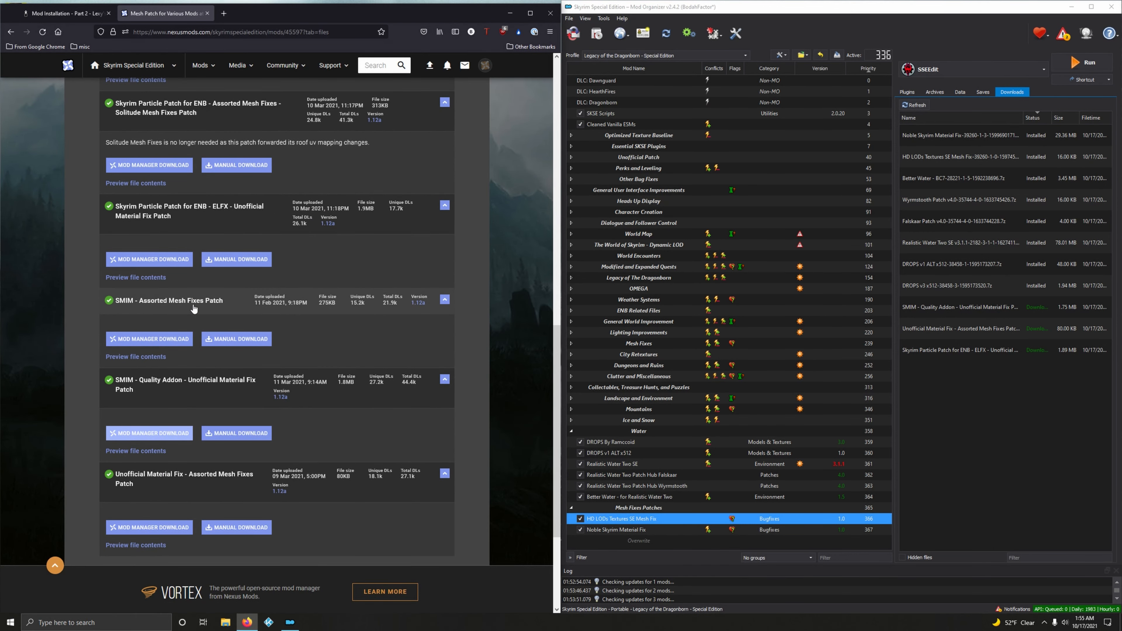
pyautogui.click(169, 341)
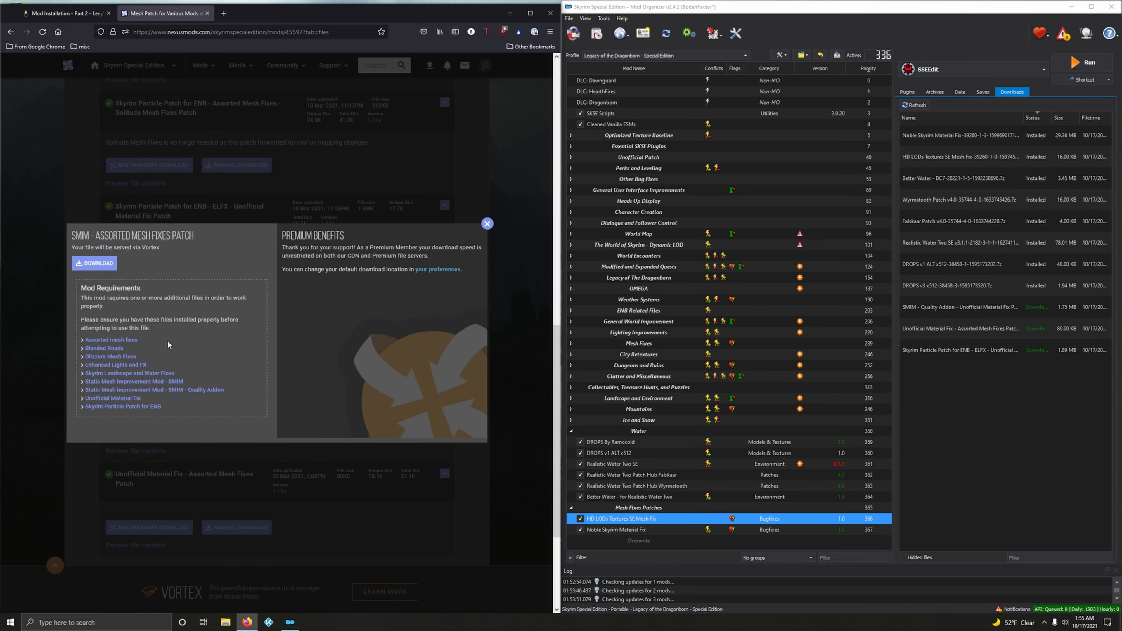
pyautogui.click(109, 265)
pyautogui.click(487, 224)
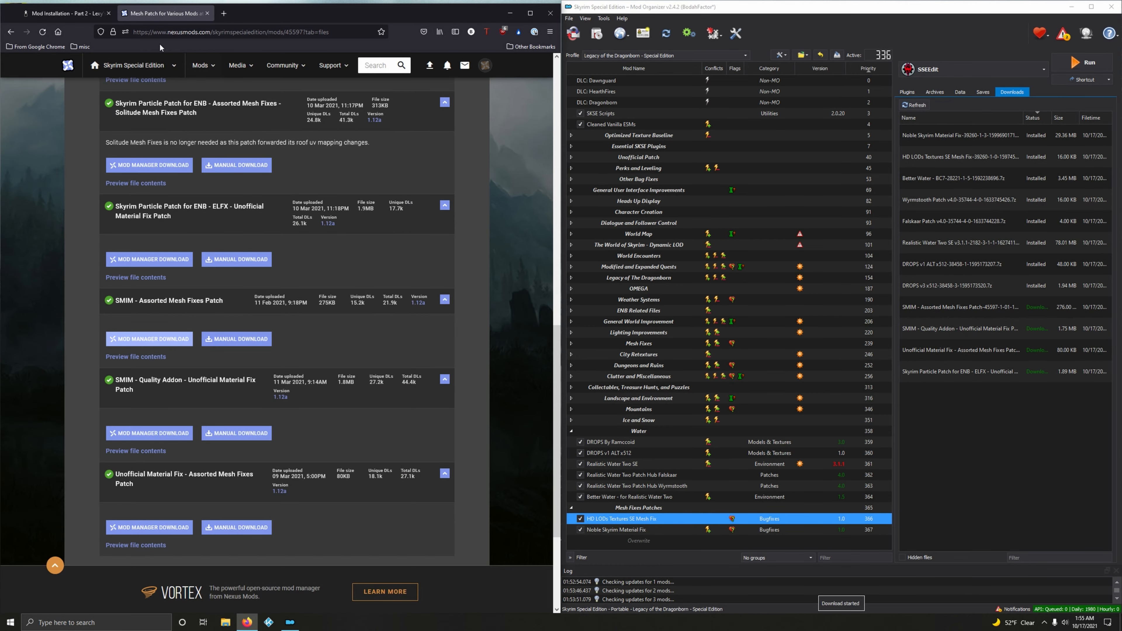
# Check the guide's list and download Assorted Mesh Fixes - SMIM - Really Blended Roads Patch to the mod manager
pyautogui.click(66, 12)
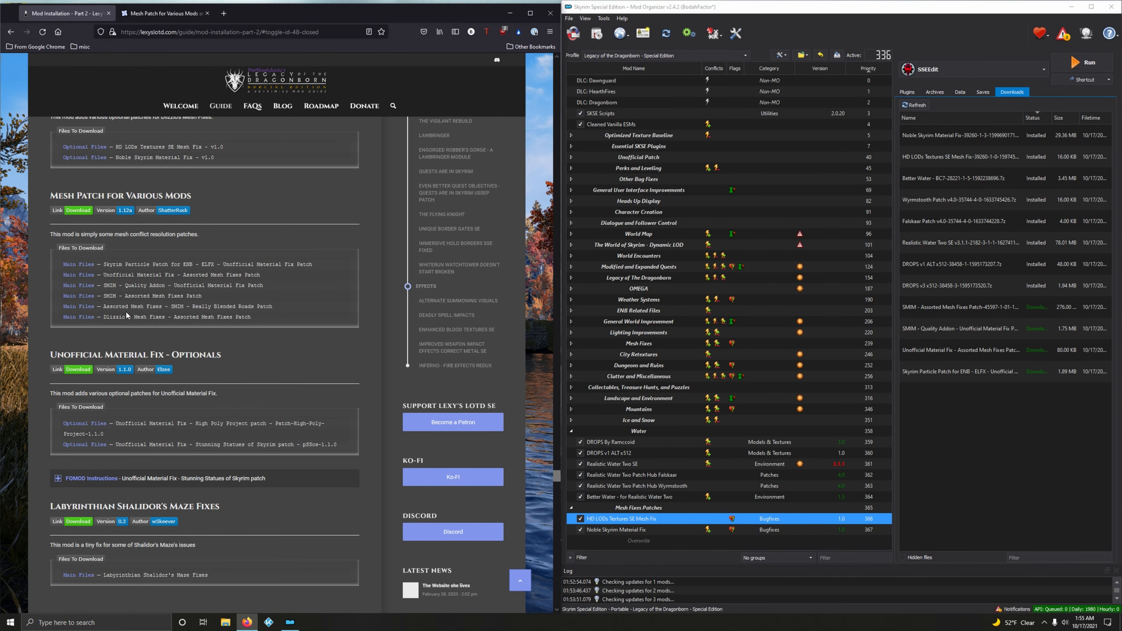
pyautogui.hotkey('ctrl', 'Tab')
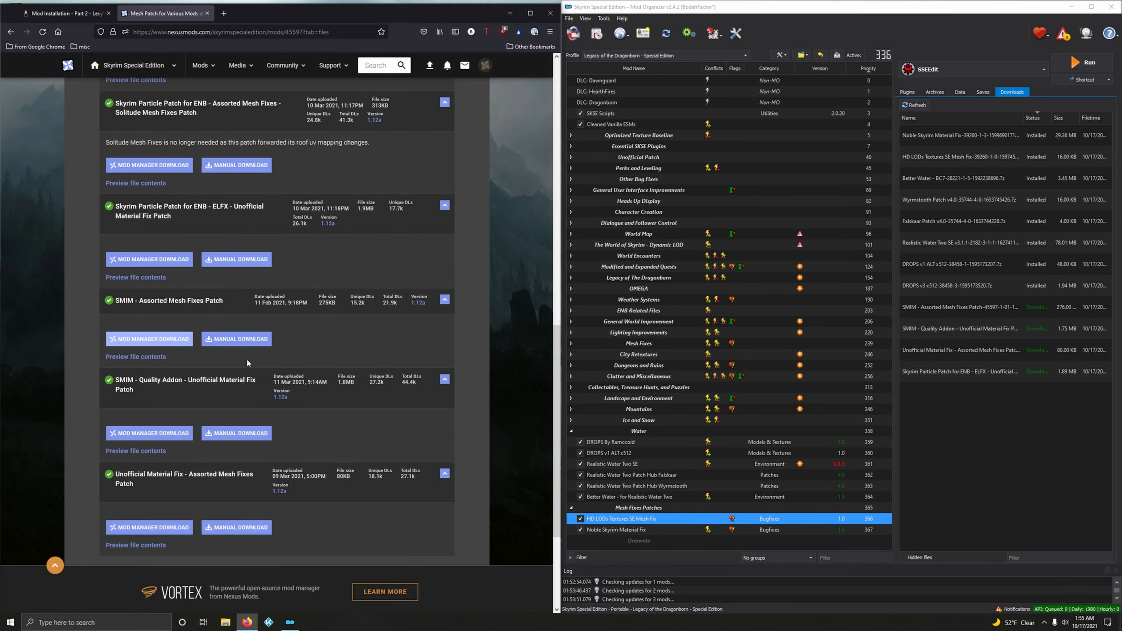
pyautogui.scroll(3, 247, 362)
pyautogui.scroll(4, 247, 361)
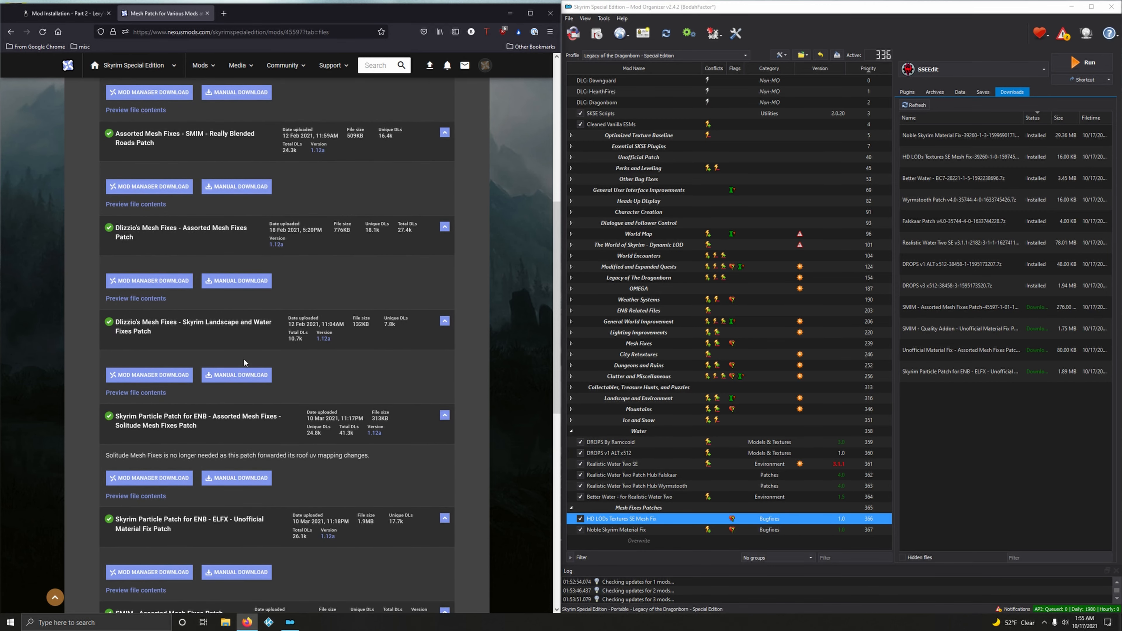
pyautogui.scroll(3, 243, 360)
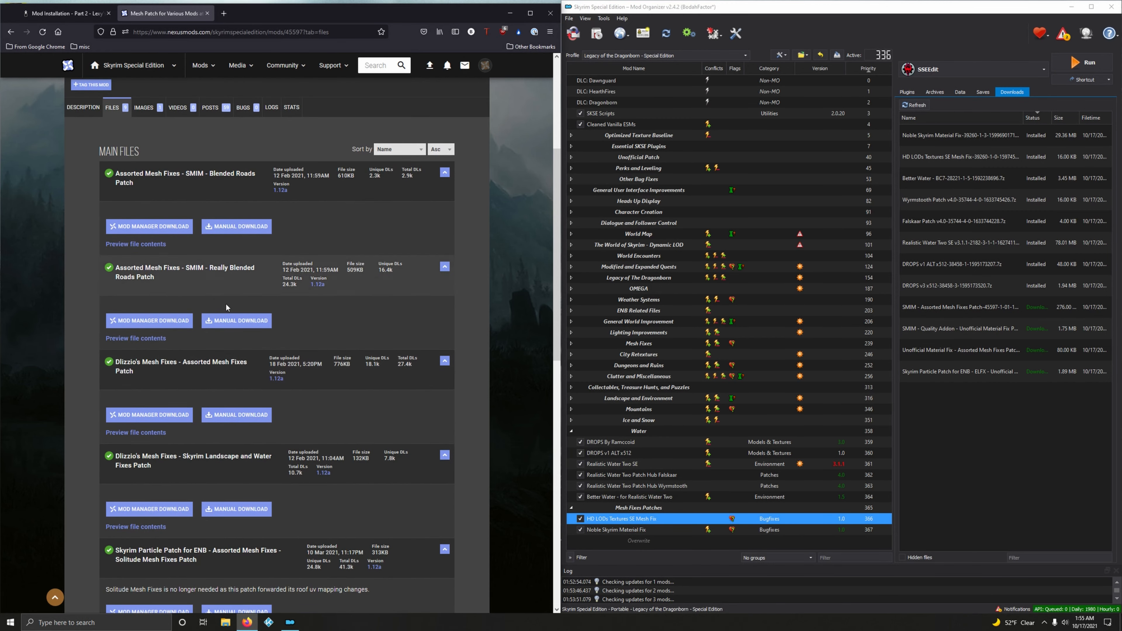
pyautogui.scroll(2, 226, 306)
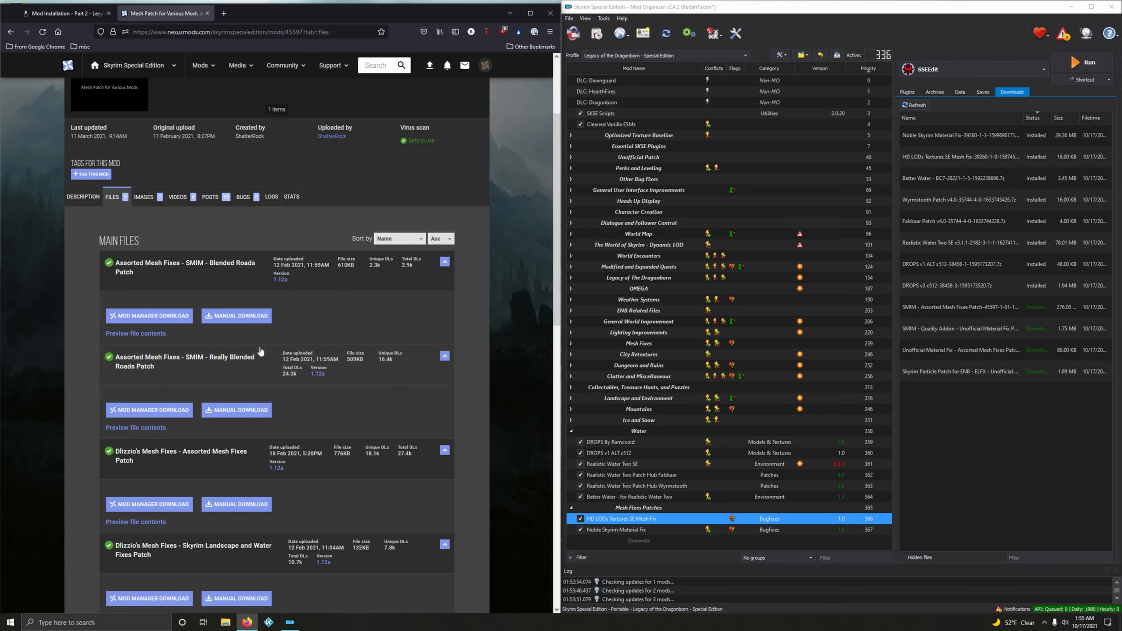
pyautogui.click(150, 408)
pyautogui.click(95, 275)
pyautogui.click(487, 217)
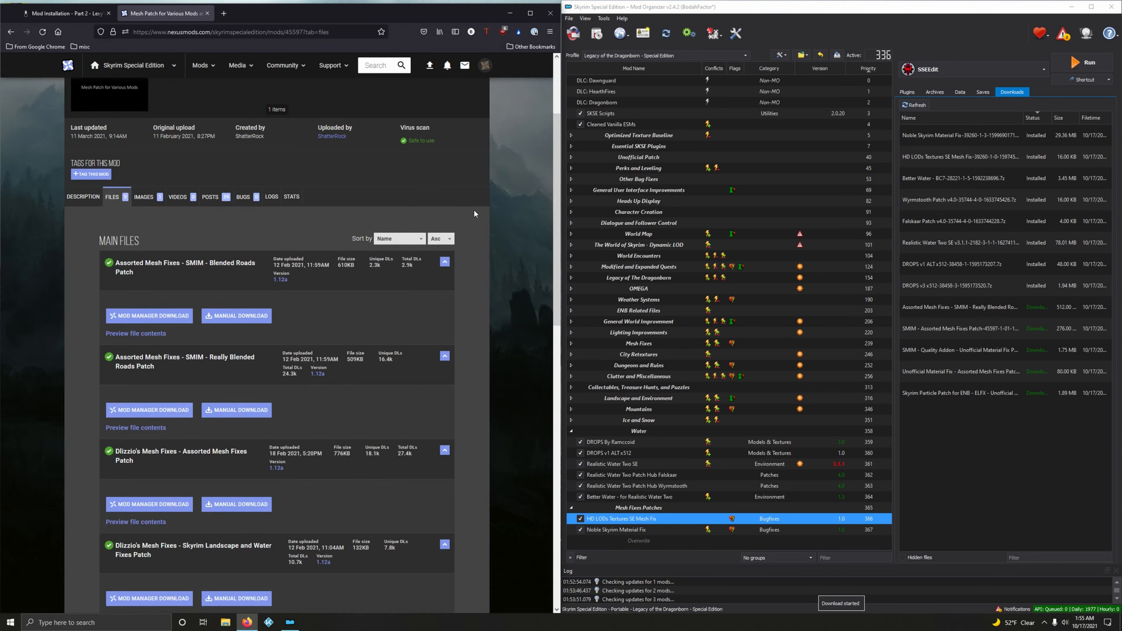
# Download the guide's last listed file, Dlizzio's Mesh Fixes - Assorted Mesh Fixes Patch, to the mod manager and close the mod page
pyautogui.click(66, 13)
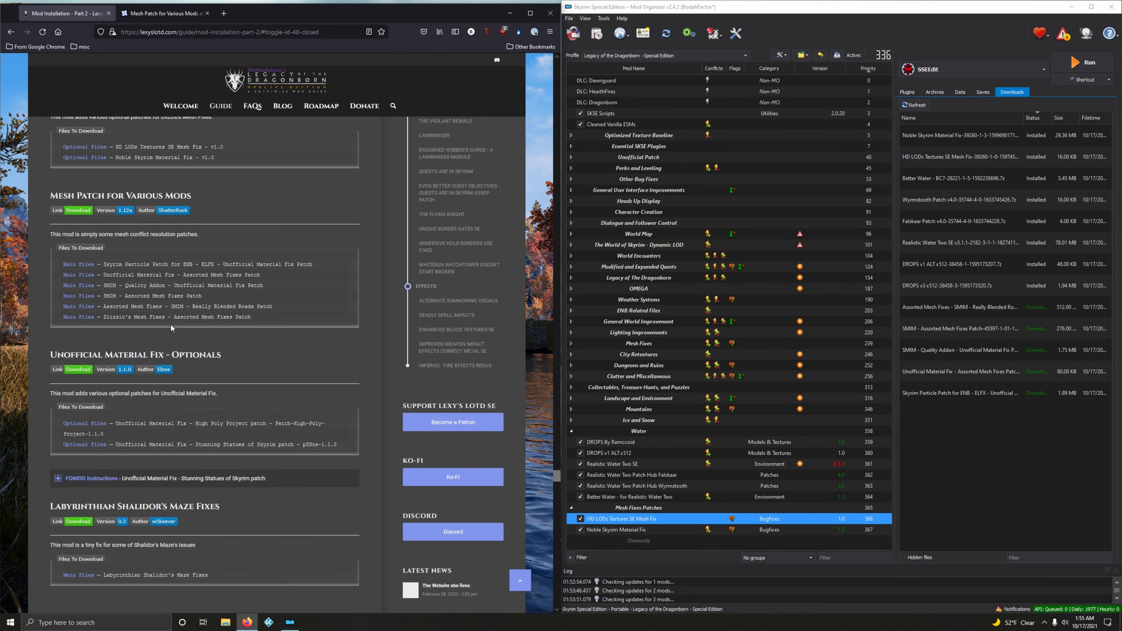
pyautogui.click(164, 14)
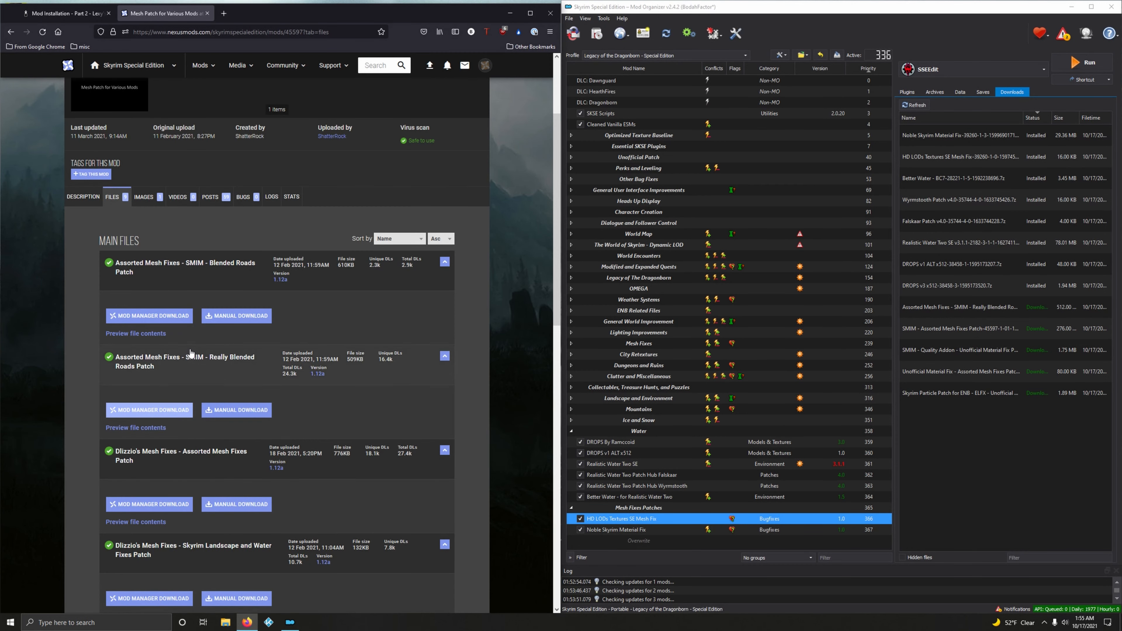
pyautogui.scroll(-1, 177, 287)
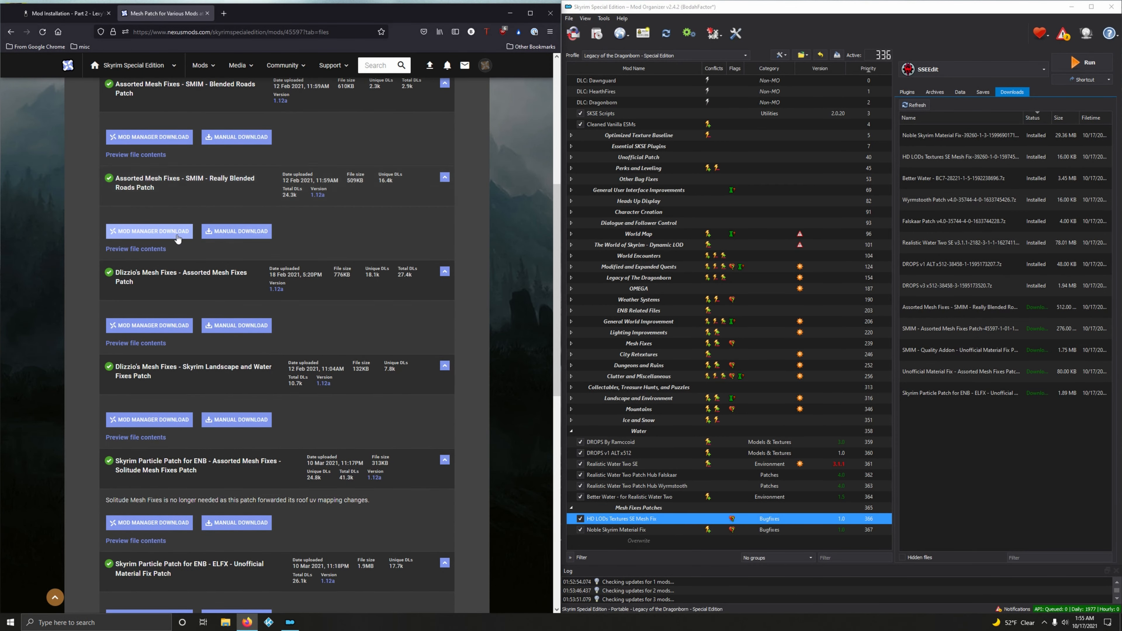
pyautogui.click(155, 326)
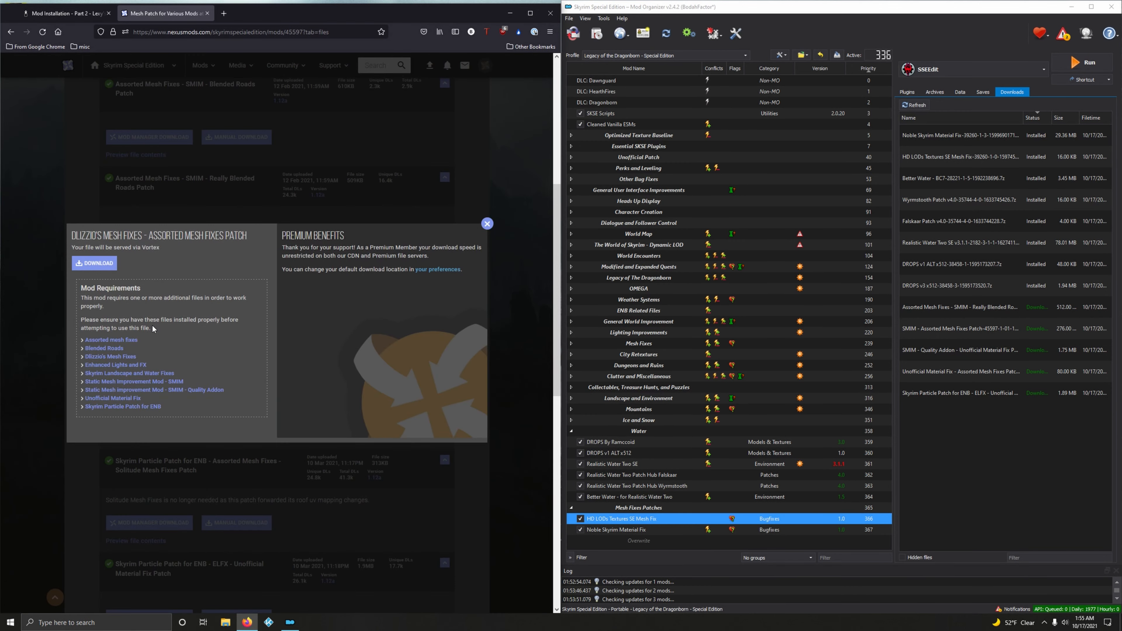
pyautogui.click(207, 13)
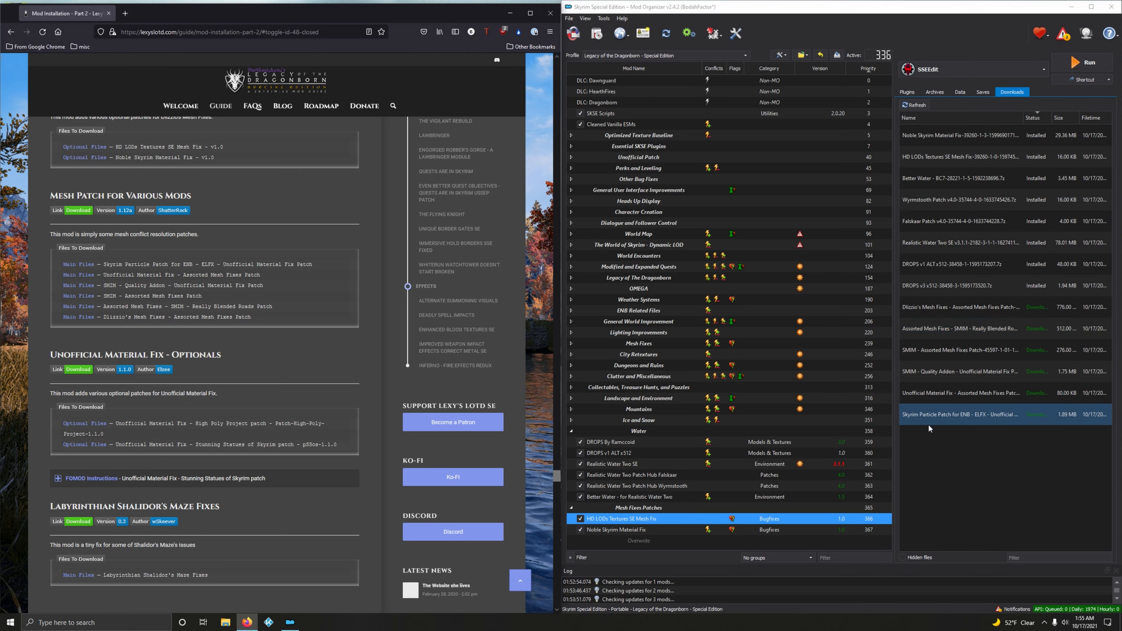
# Install the particle patch download in Mod Organizer under the name Skyrim Particle Patch for ENB - ELFX - Unofficial Material Fix Patch
pyautogui.doubleClick(926, 414)
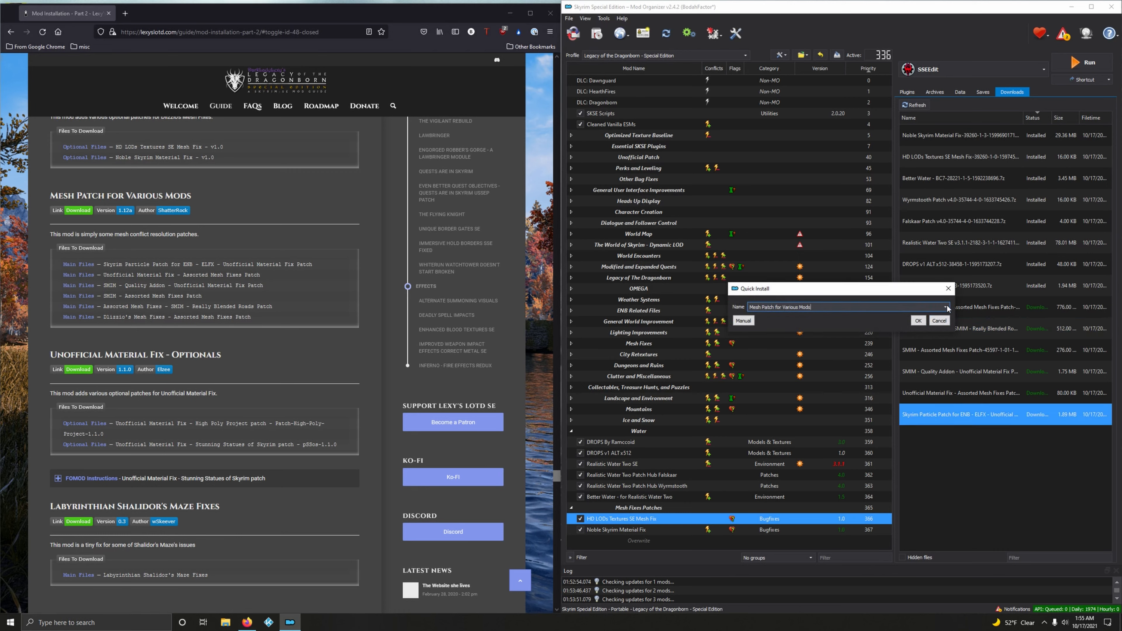
pyautogui.click(945, 307)
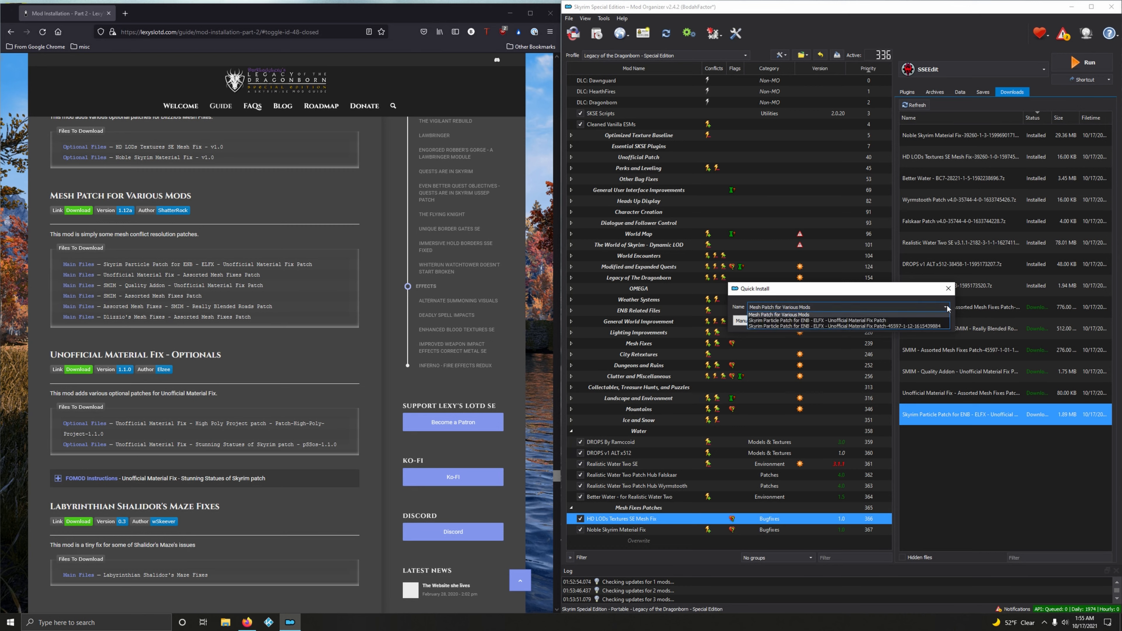
pyautogui.click(885, 320)
pyautogui.click(916, 321)
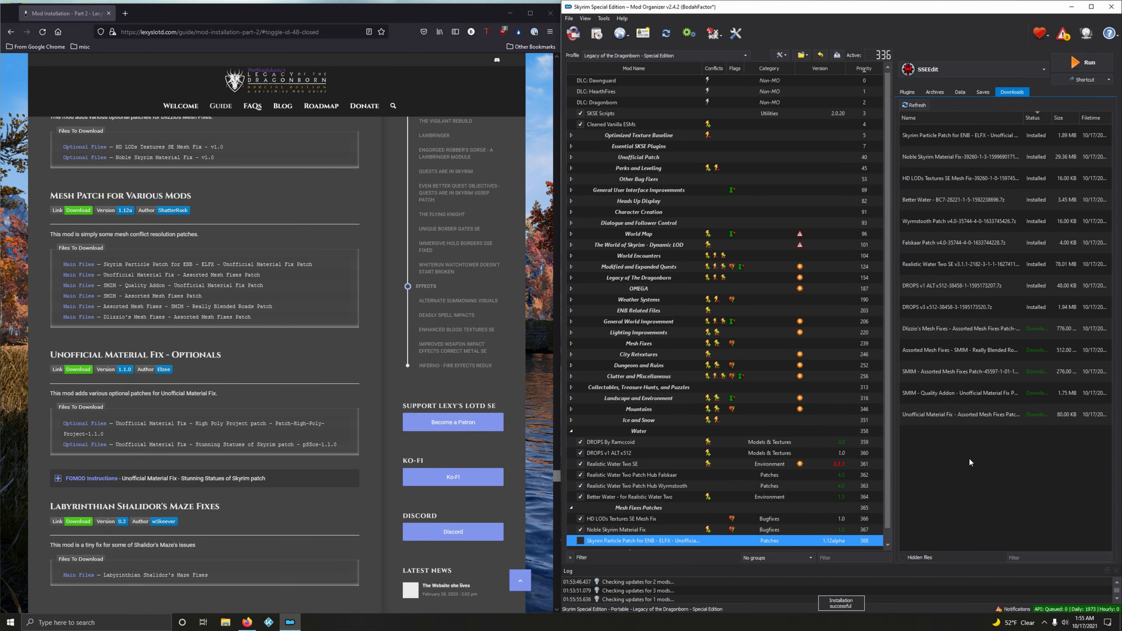
# Install the Unofficial Material Fix download under the name Unofficial Material Fix - Assorted Mesh Fixes Patch
pyautogui.doubleClick(939, 411)
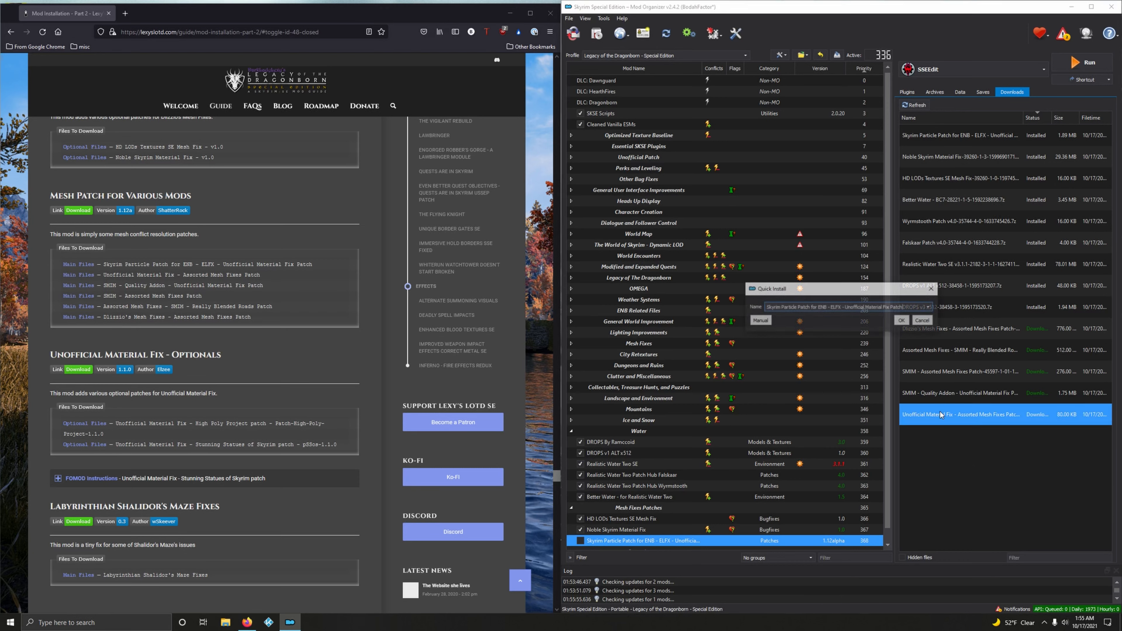
pyautogui.click(929, 307)
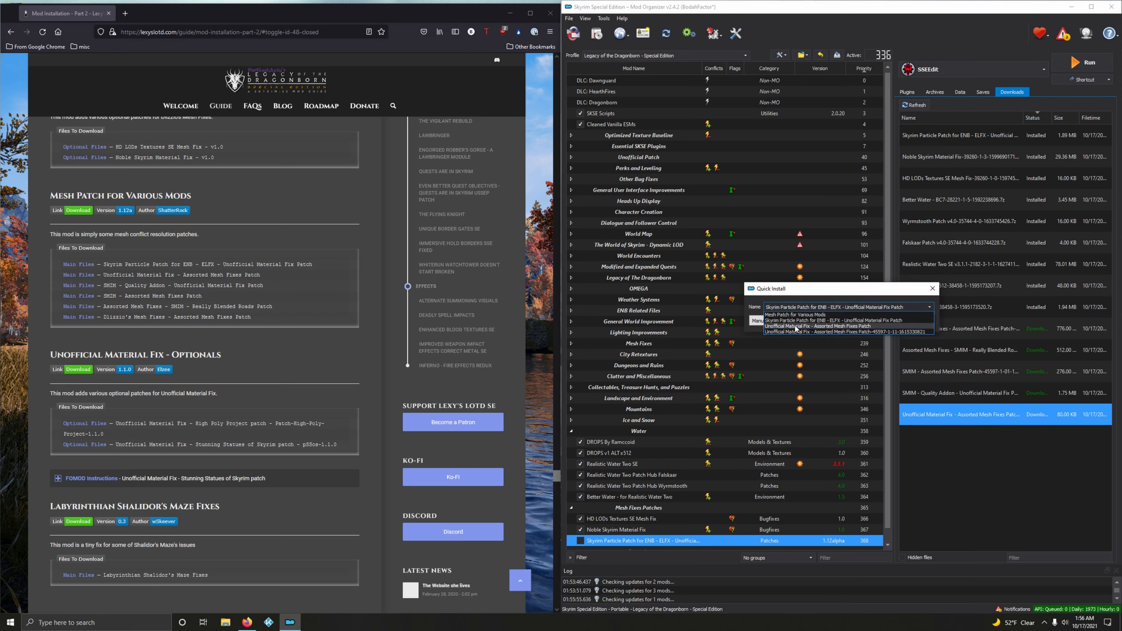
pyautogui.click(796, 326)
pyautogui.click(903, 322)
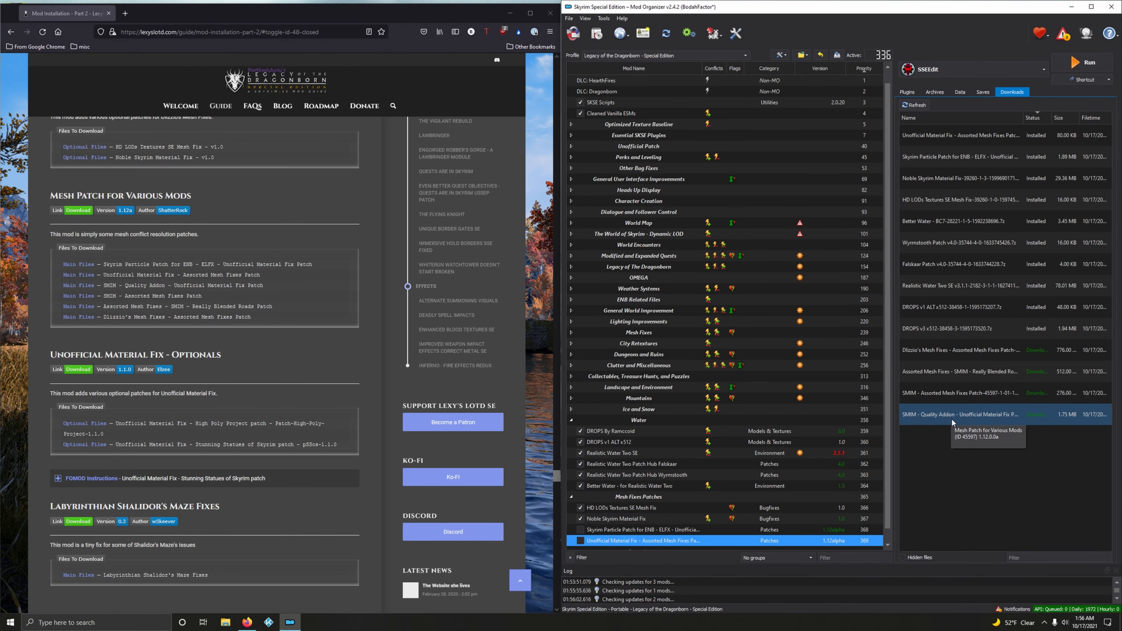
# Install the SMIM Quality Addon download under the name SMIM - Quality Addon - Unofficial Material Fix Patch
pyautogui.doubleClick(940, 416)
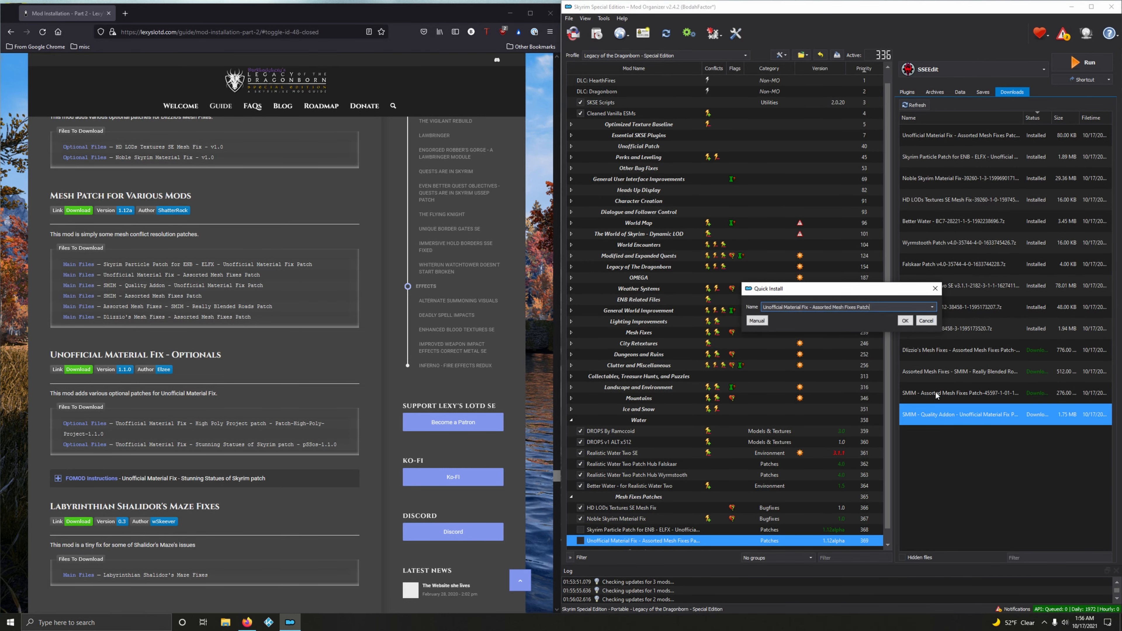
pyautogui.click(937, 304)
pyautogui.click(877, 320)
pyautogui.click(903, 321)
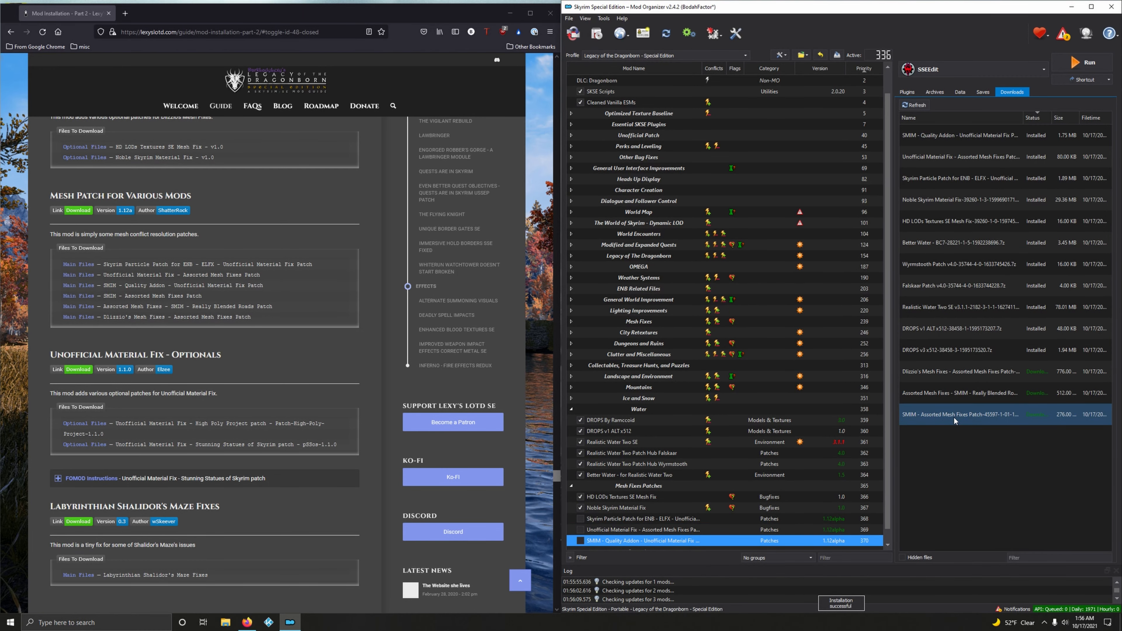
# Install the SMIM assorted mesh fixes download under the name SMIM - Assorted Mesh Fixes Patch
pyautogui.doubleClick(954, 417)
pyautogui.click(920, 308)
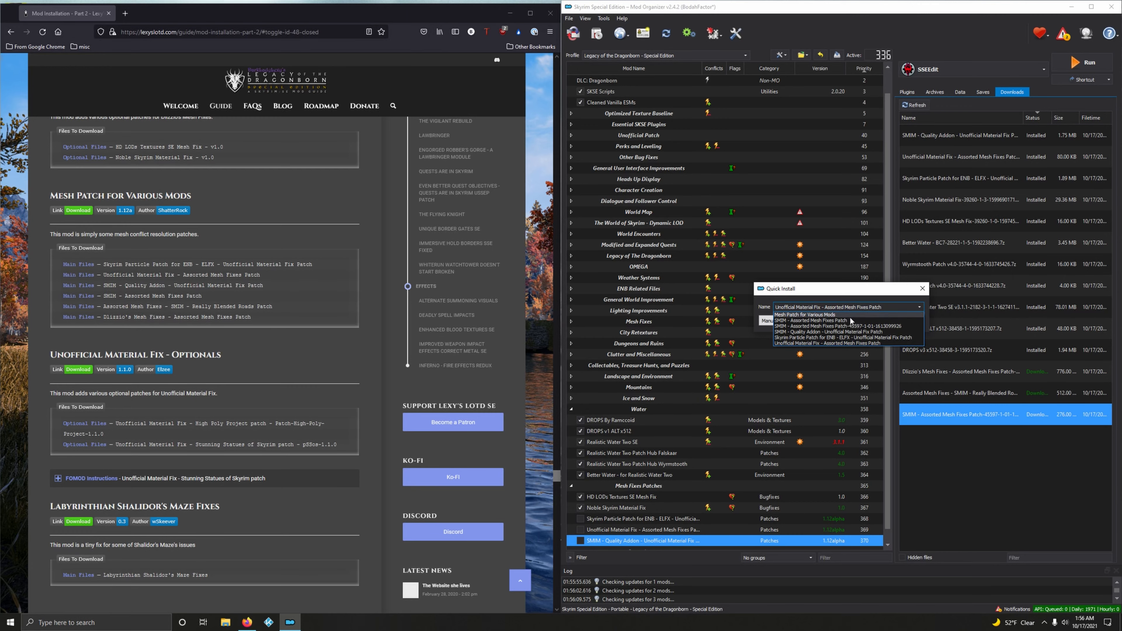
pyautogui.click(827, 320)
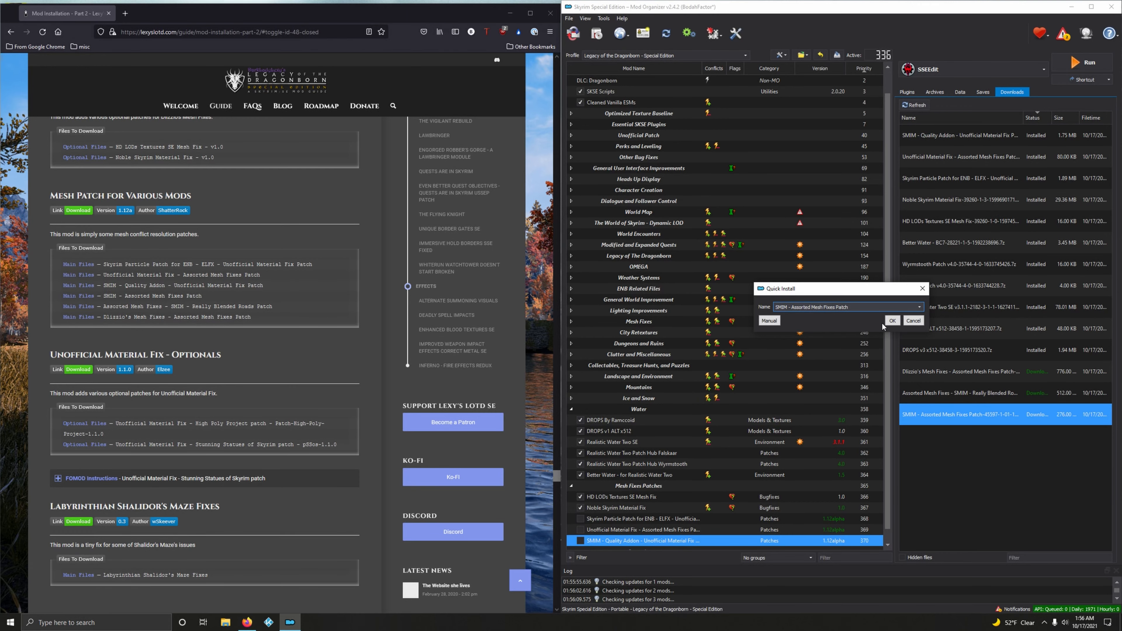
pyautogui.click(897, 320)
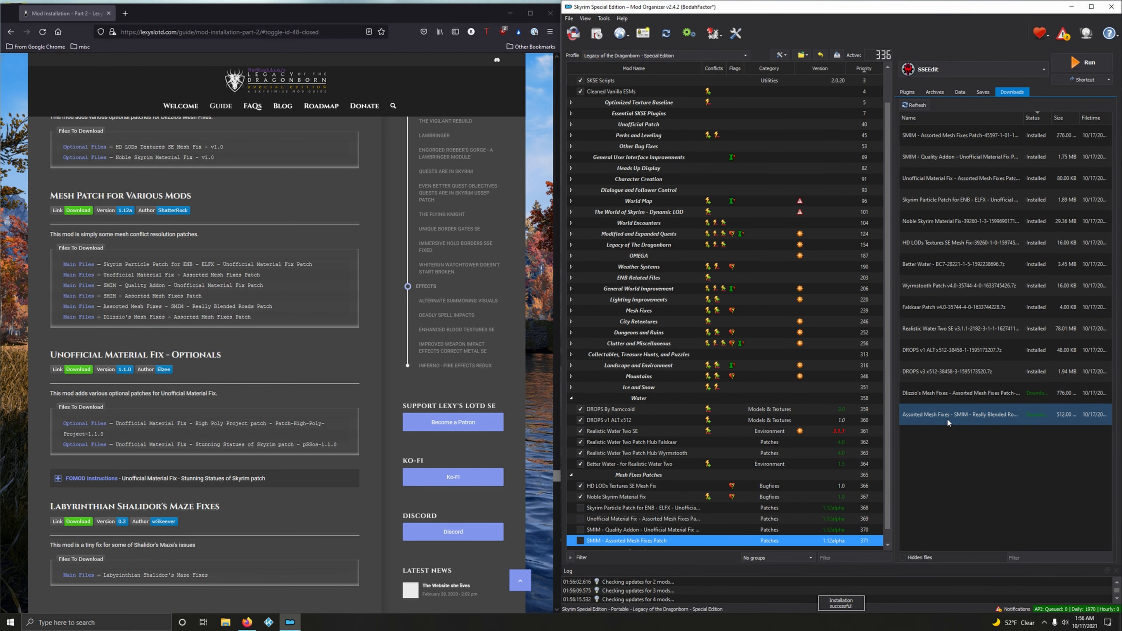
# Install the Really Blended Roads download under the name Assorted Mesh Fixes - SMIM - Really Blended Roads Patch
pyautogui.doubleClick(946, 418)
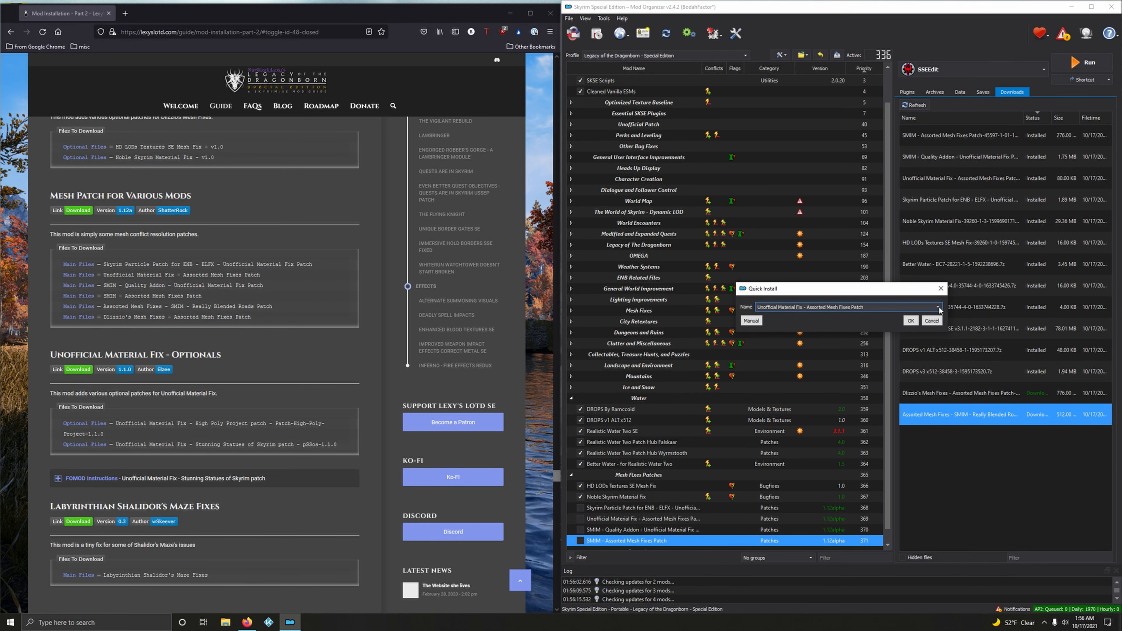
pyautogui.click(938, 307)
pyautogui.click(848, 320)
pyautogui.click(911, 322)
# Install the Dlizzio's Mesh Fixes download under the name Dlizzio's Mesh Fixes - Assorted Mesh Fixes Patch
pyautogui.doubleClick(937, 415)
pyautogui.click(928, 307)
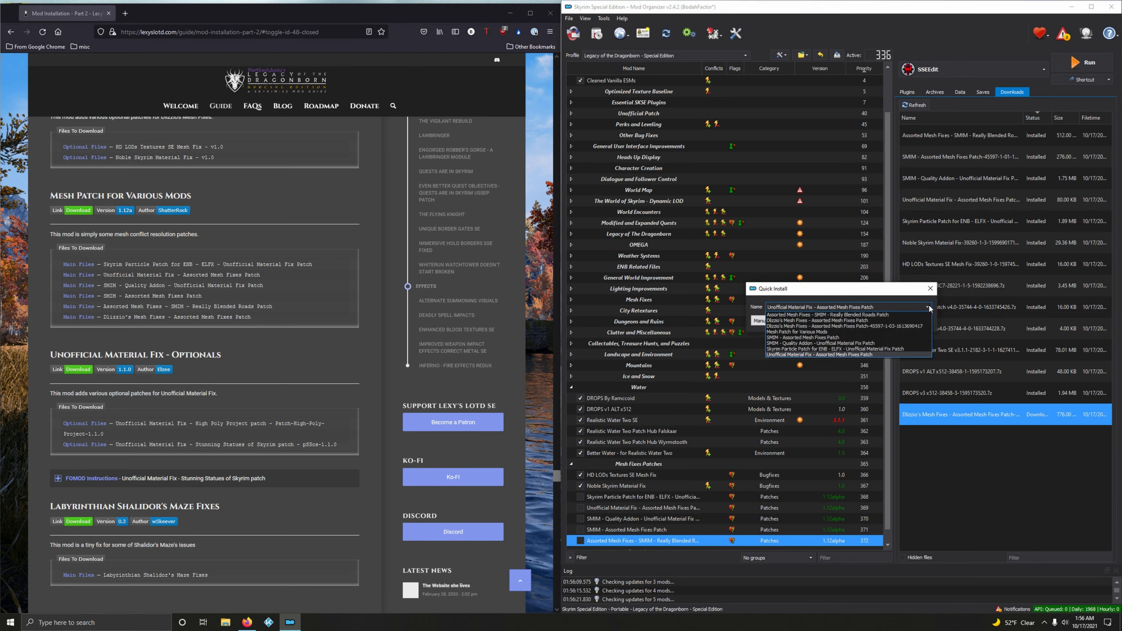
pyautogui.click(810, 321)
pyautogui.click(899, 319)
# Delete all installed downloads from the download list and from disk
pyautogui.rightClick(929, 325)
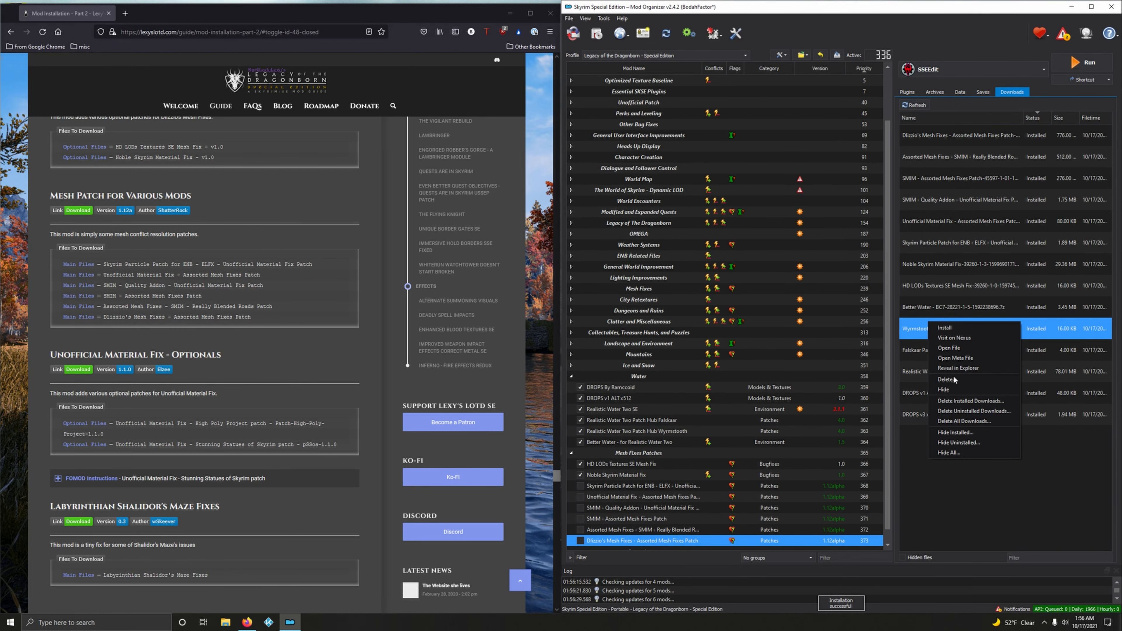
pyautogui.click(954, 400)
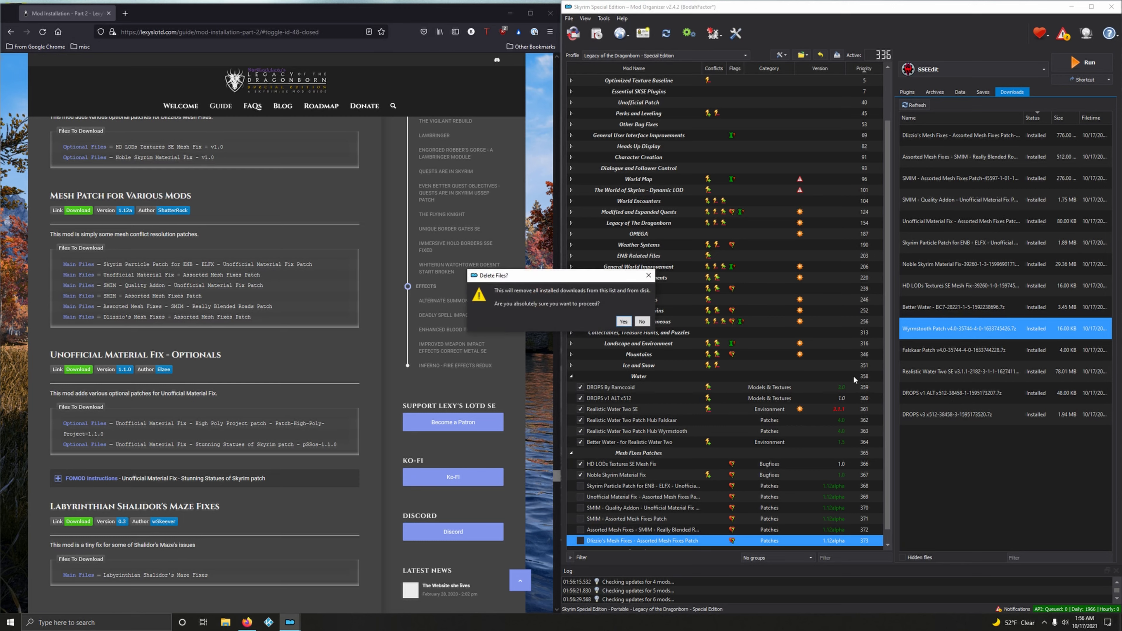
pyautogui.click(623, 322)
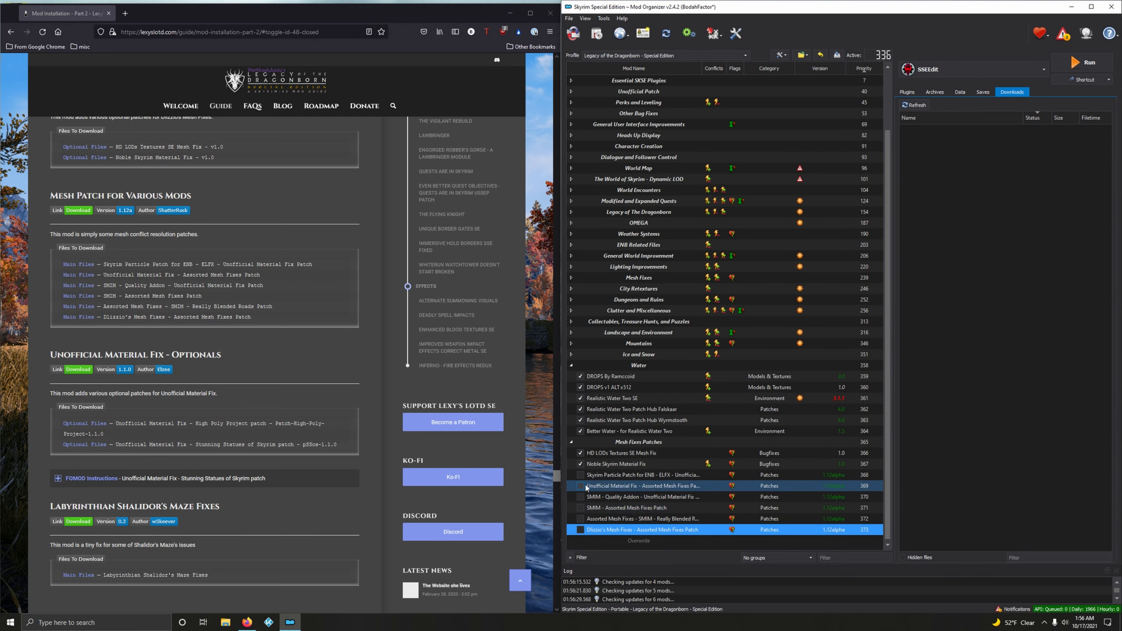
# Enable the six newly installed Mesh Patch for Various Mods entries, from Skyrim Particle Patch for ENB through Dlizzio's Mesh Fixes
pyautogui.click(580, 475)
pyautogui.click(580, 485)
pyautogui.click(581, 497)
pyautogui.click(580, 507)
pyautogui.click(580, 519)
pyautogui.click(581, 530)
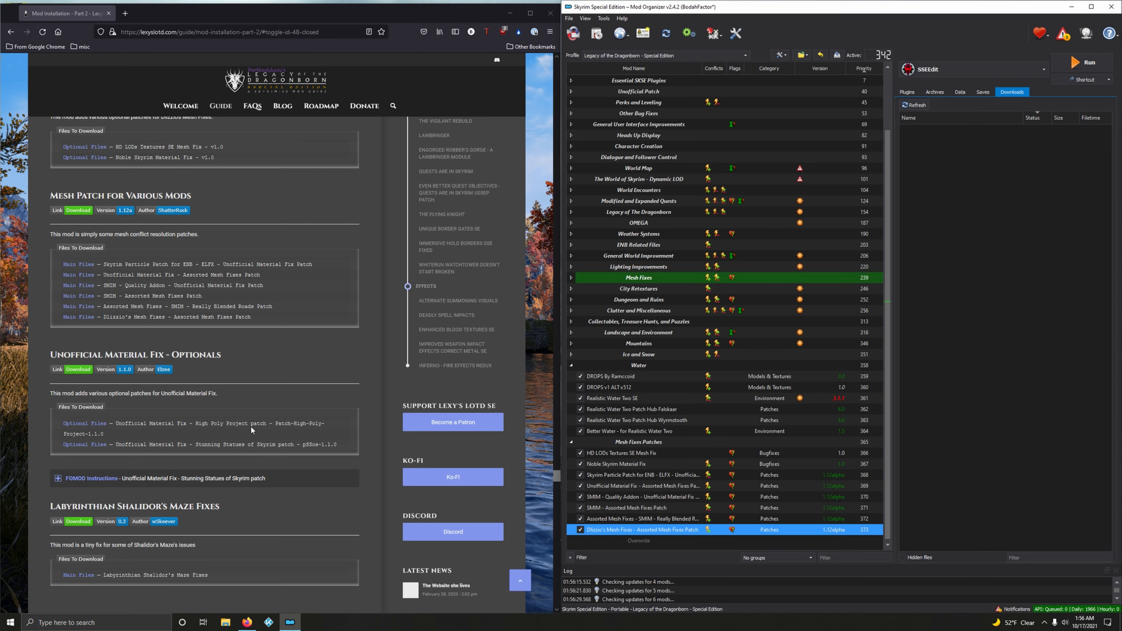
# Open the Unofficial Material Fix mod page from the guide and download its High Poly Project patch through the mod manager
pyautogui.scroll(-3, 260, 420)
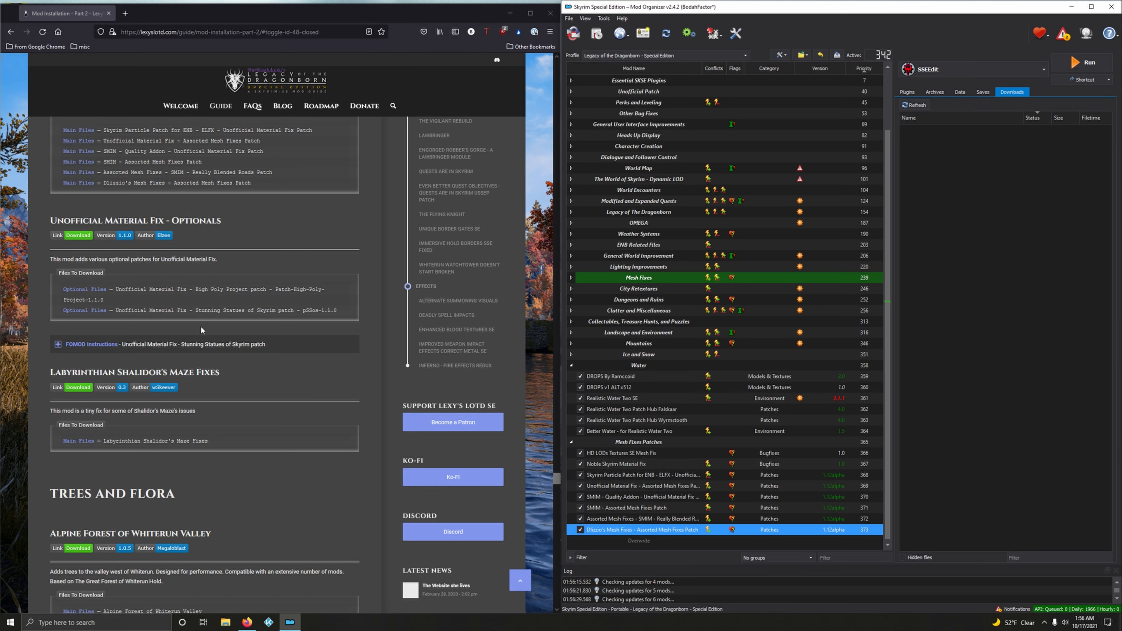
pyautogui.click(85, 236)
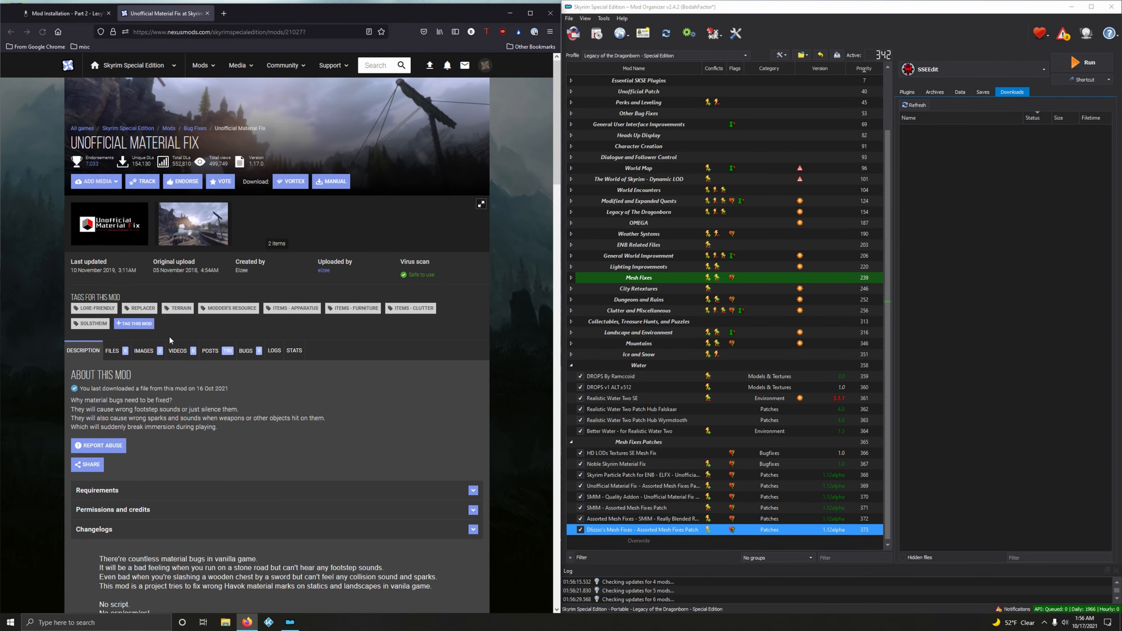
pyautogui.scroll(-3, 380, 338)
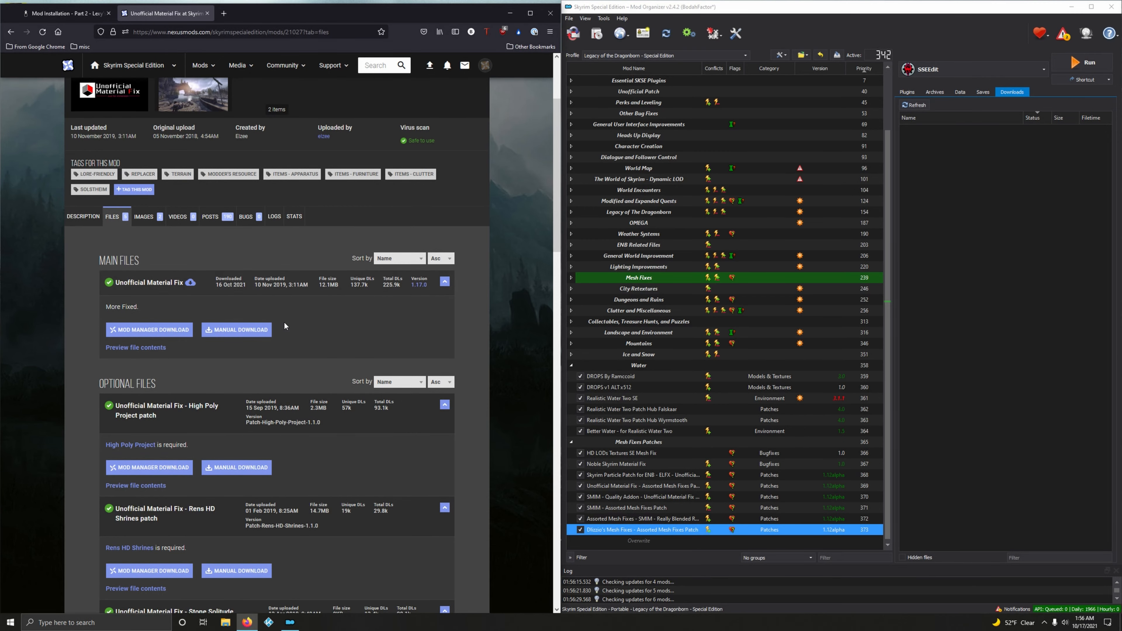
pyautogui.scroll(-3, 265, 309)
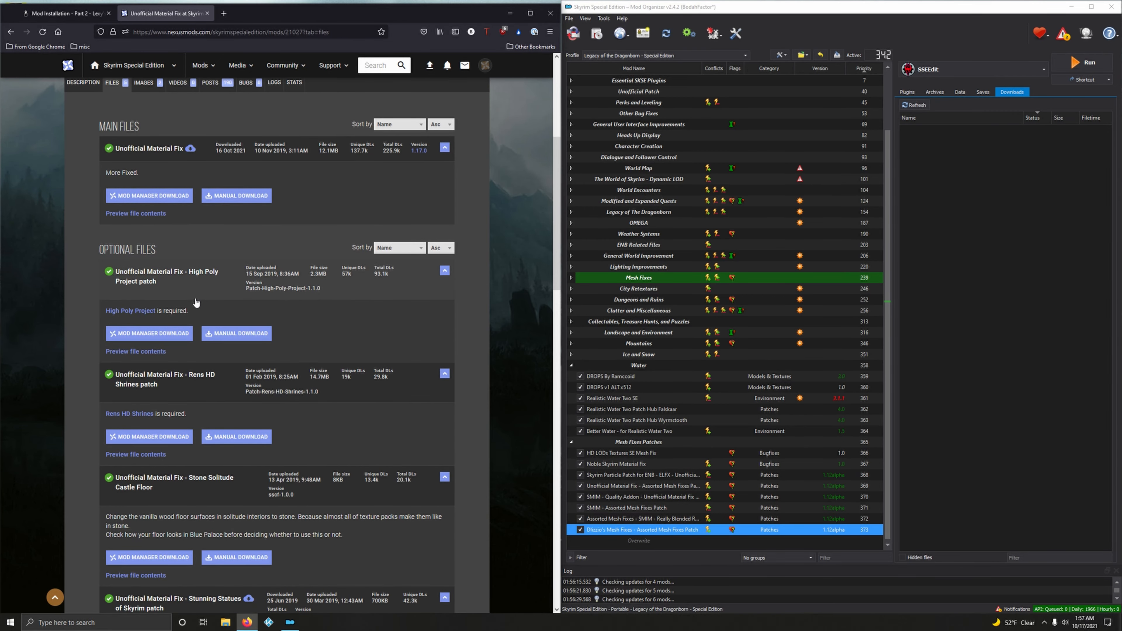
pyautogui.click(159, 334)
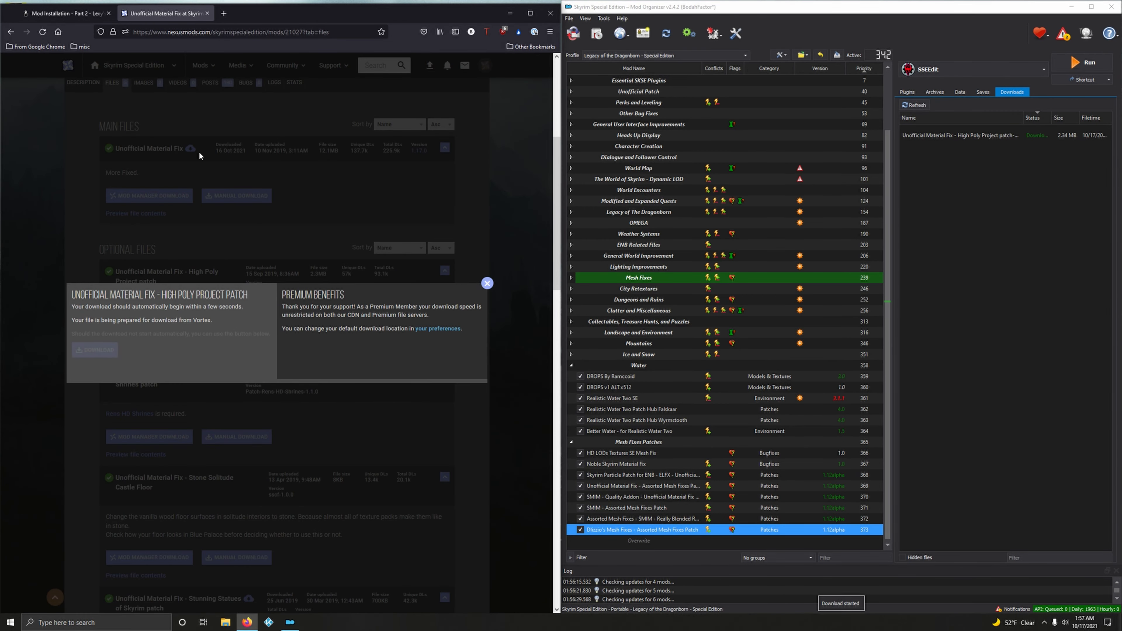
pyautogui.click(488, 284)
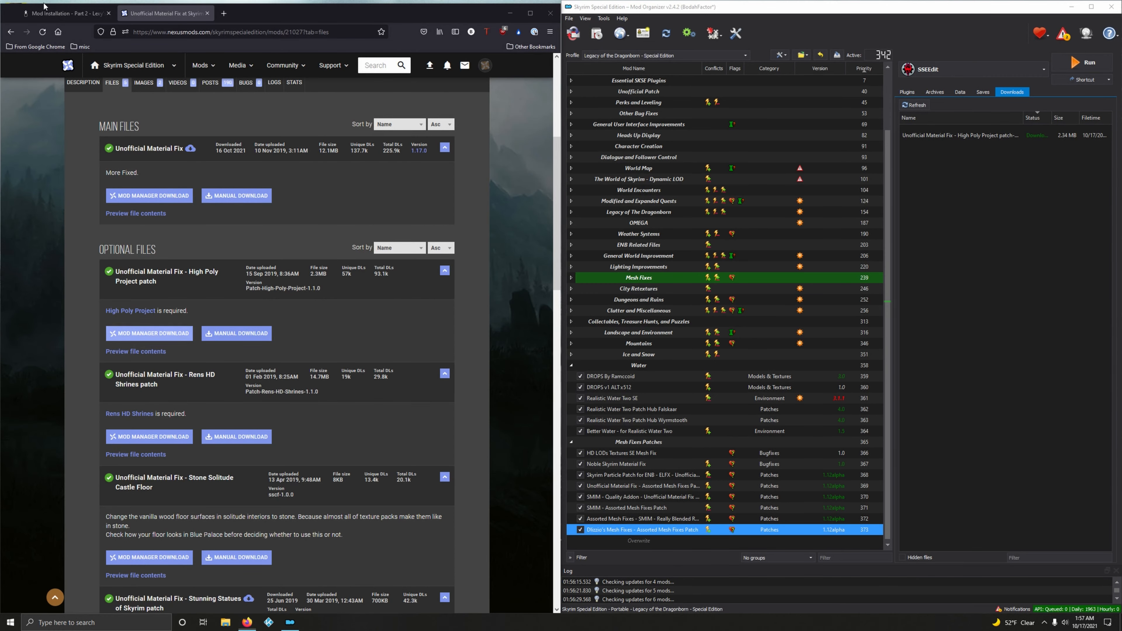
# Check the guide's file list, download the Unofficial Material Fix - Stunning Statues of Skyrim patch, and close the mod page
pyautogui.click(66, 13)
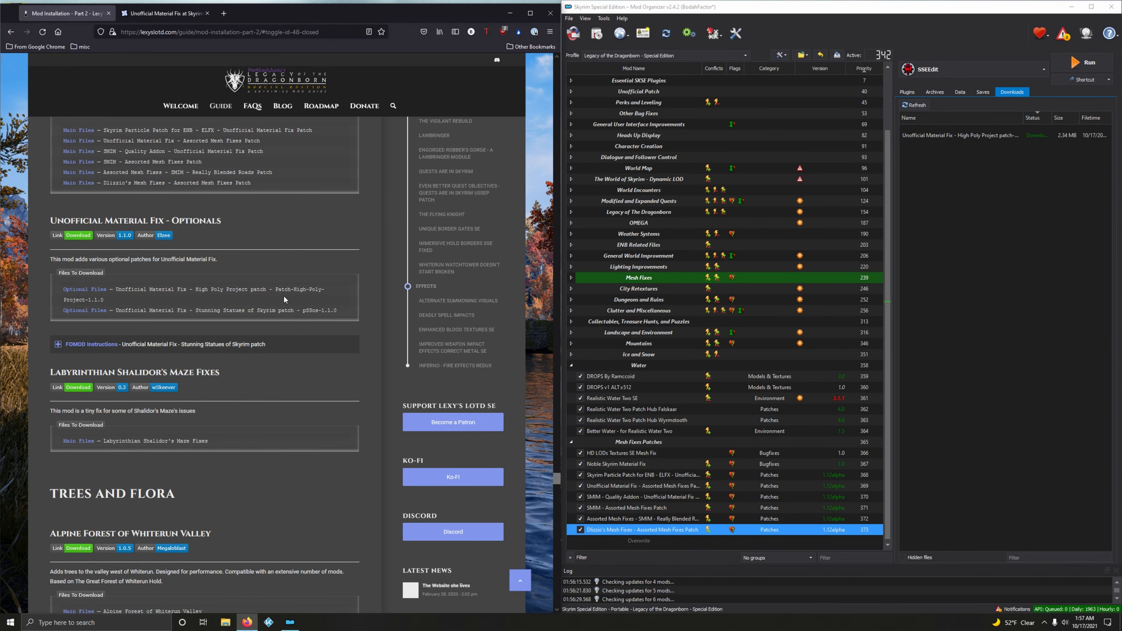
pyautogui.click(164, 13)
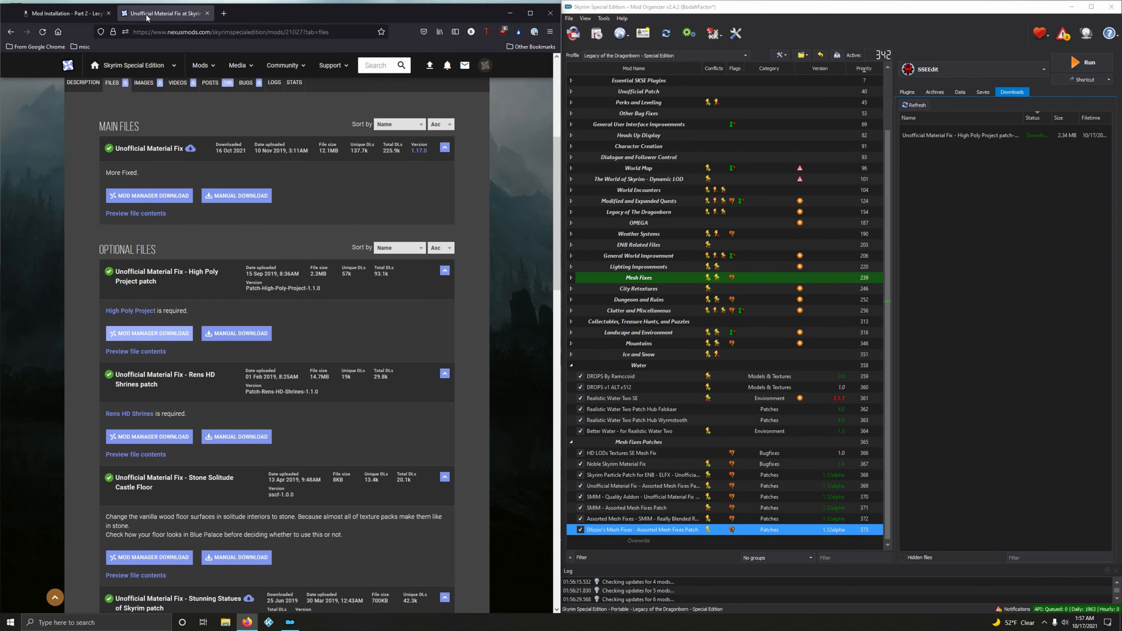
pyautogui.scroll(-2, 209, 414)
pyautogui.scroll(-3, 209, 414)
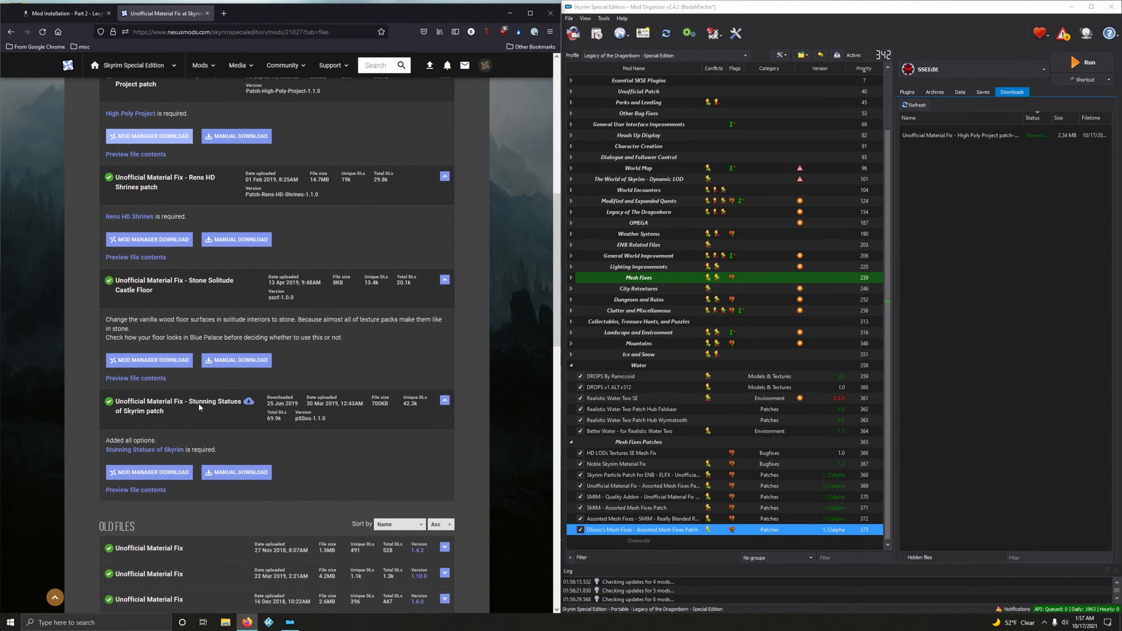
pyautogui.click(170, 451)
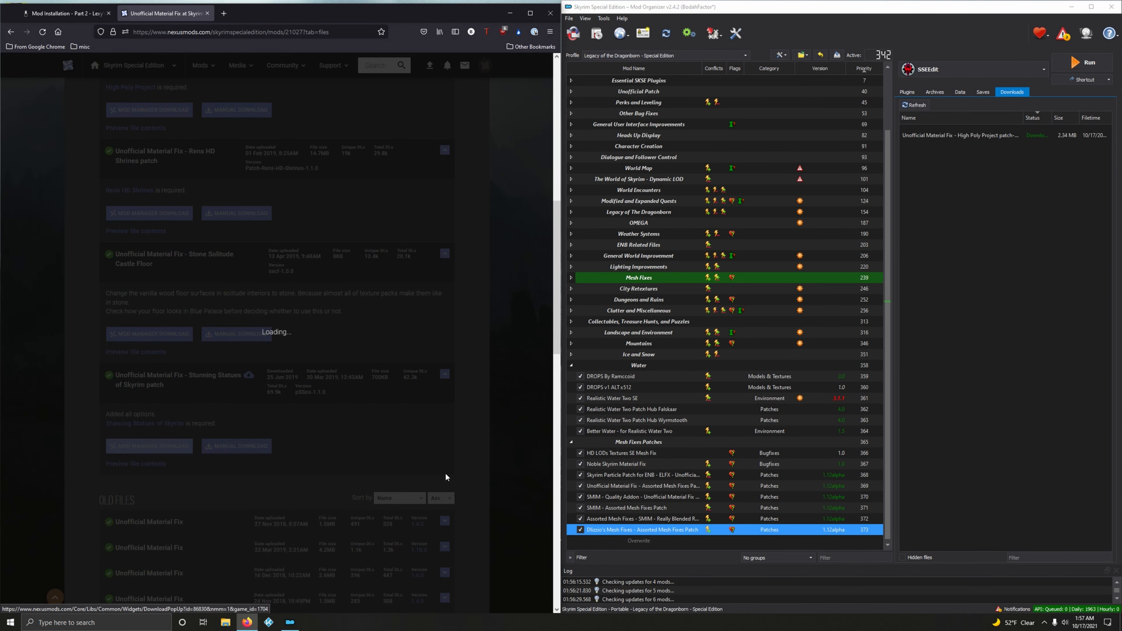
pyautogui.click(208, 13)
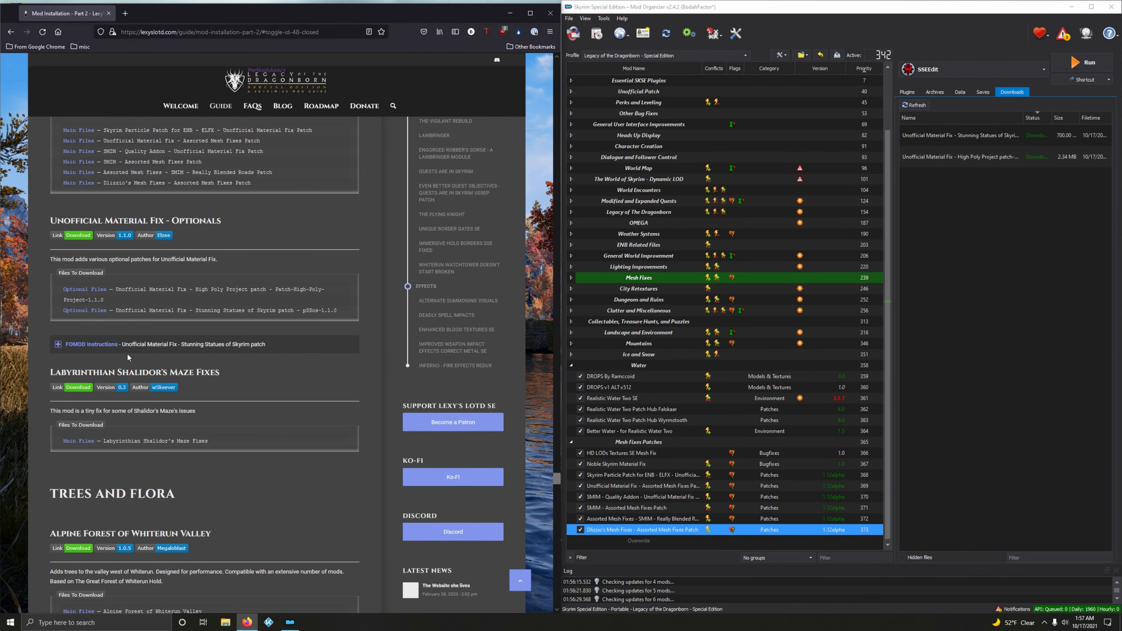
# Install the High Poly Project patch download under the name Unofficial Material Fix - High Poly Project patch
pyautogui.click(926, 152)
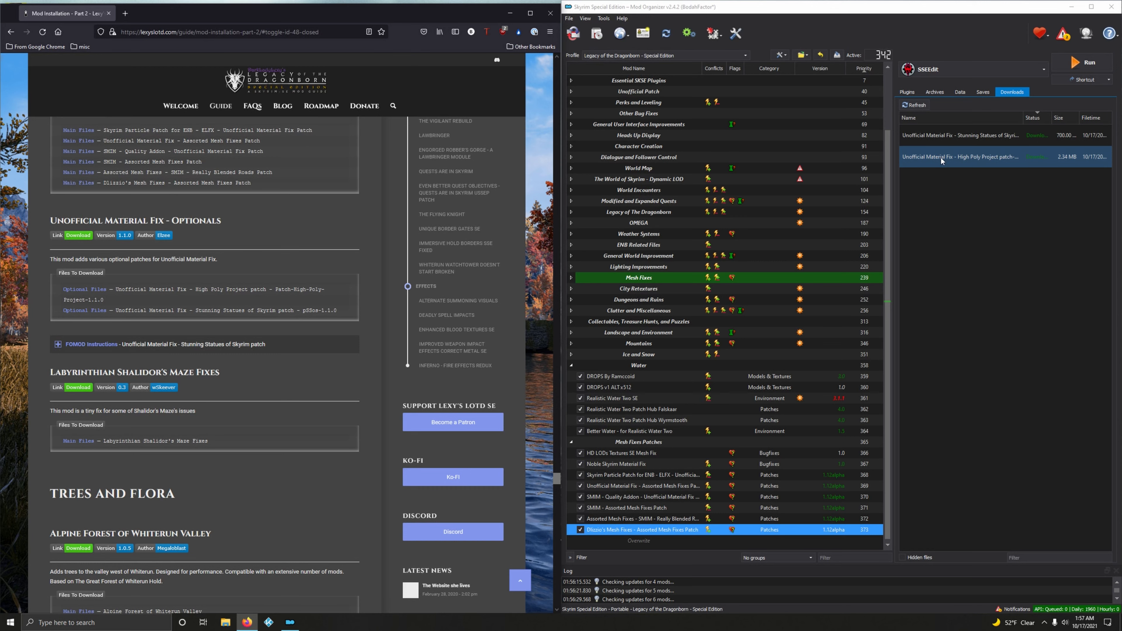
pyautogui.doubleClick(963, 158)
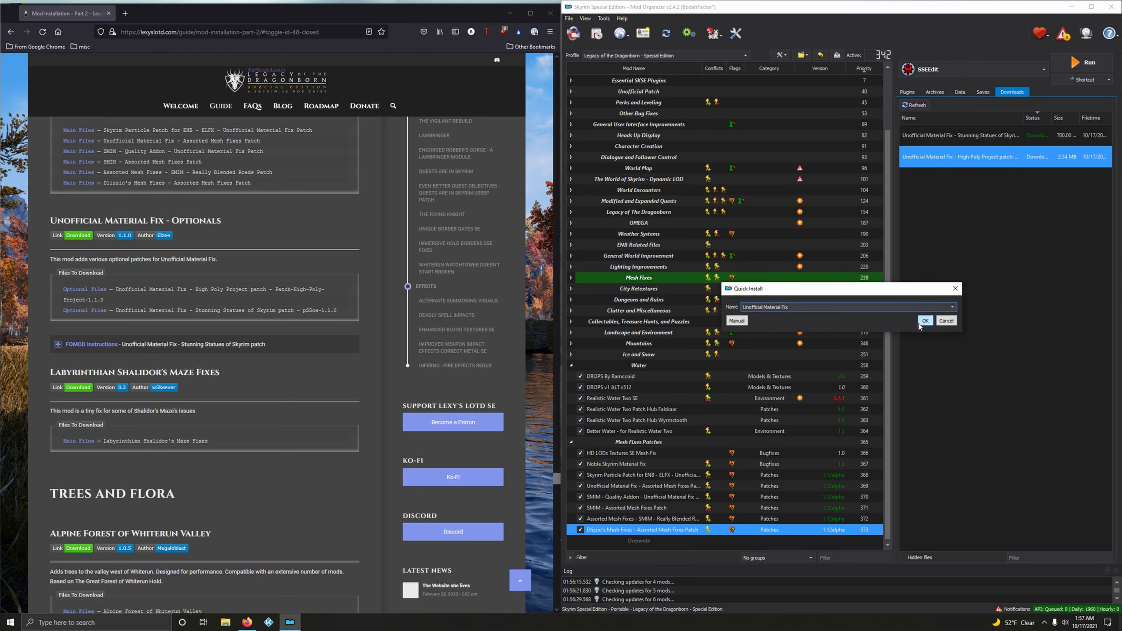
pyautogui.click(951, 308)
pyautogui.click(843, 319)
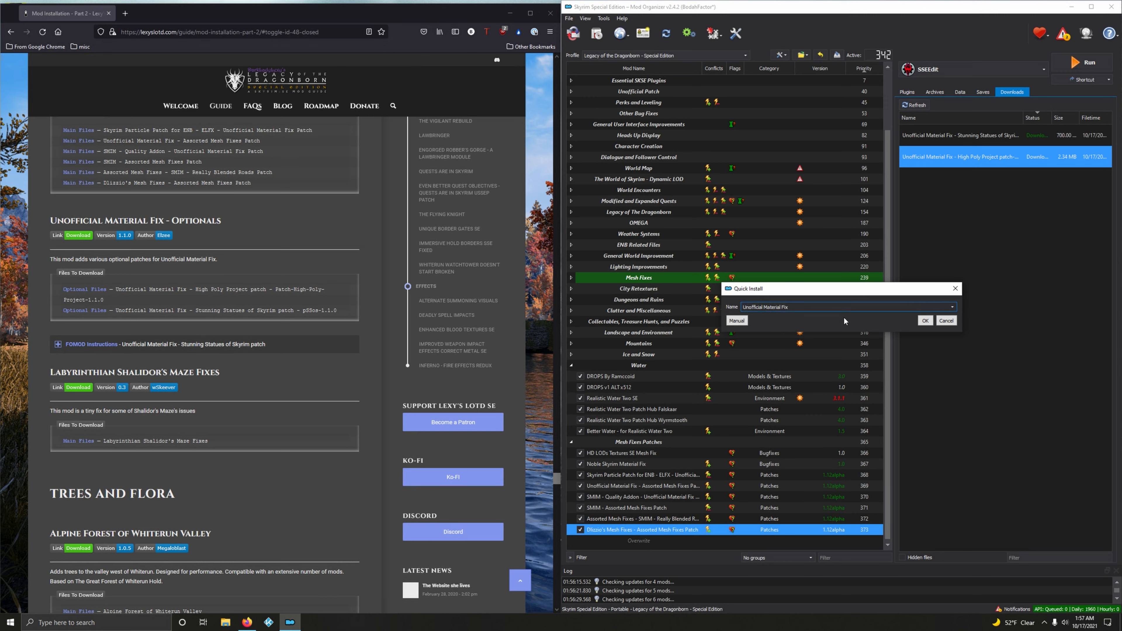
pyautogui.click(923, 320)
# Install the remaining download as Unofficial Material Fix - Stunning Statues of Skyrim patch with the ENB HD Meshe Default Cape (reduce glow) option, following the guide
pyautogui.doubleClick(961, 155)
pyautogui.moveTo(636, 196); pyautogui.dragTo(845, 210)
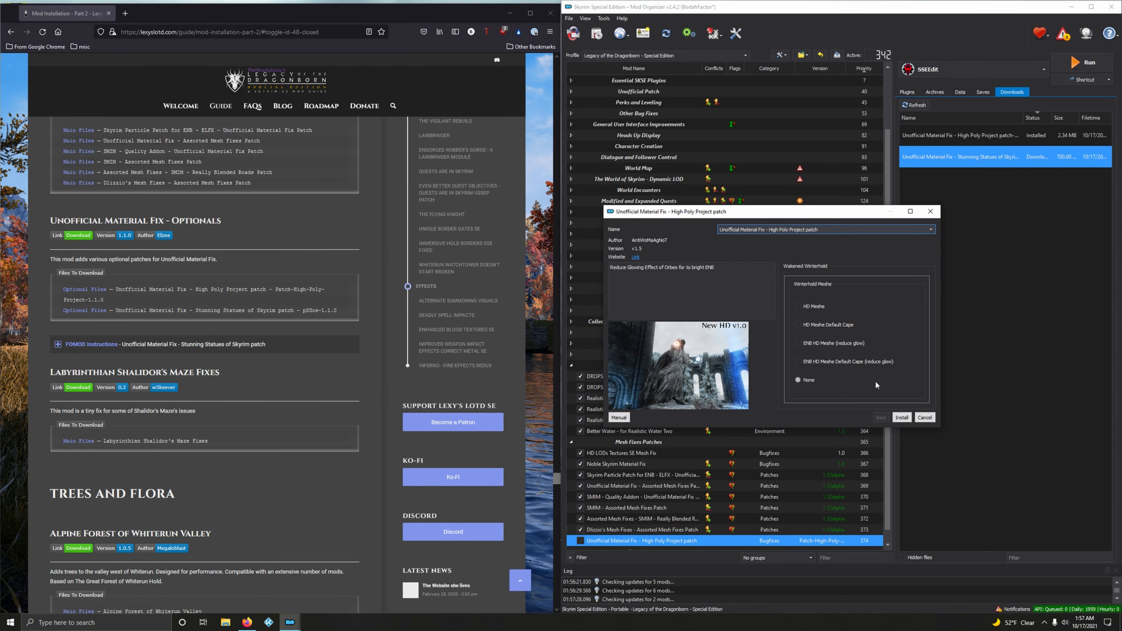
pyautogui.click(238, 354)
pyautogui.scroll(-3, 261, 362)
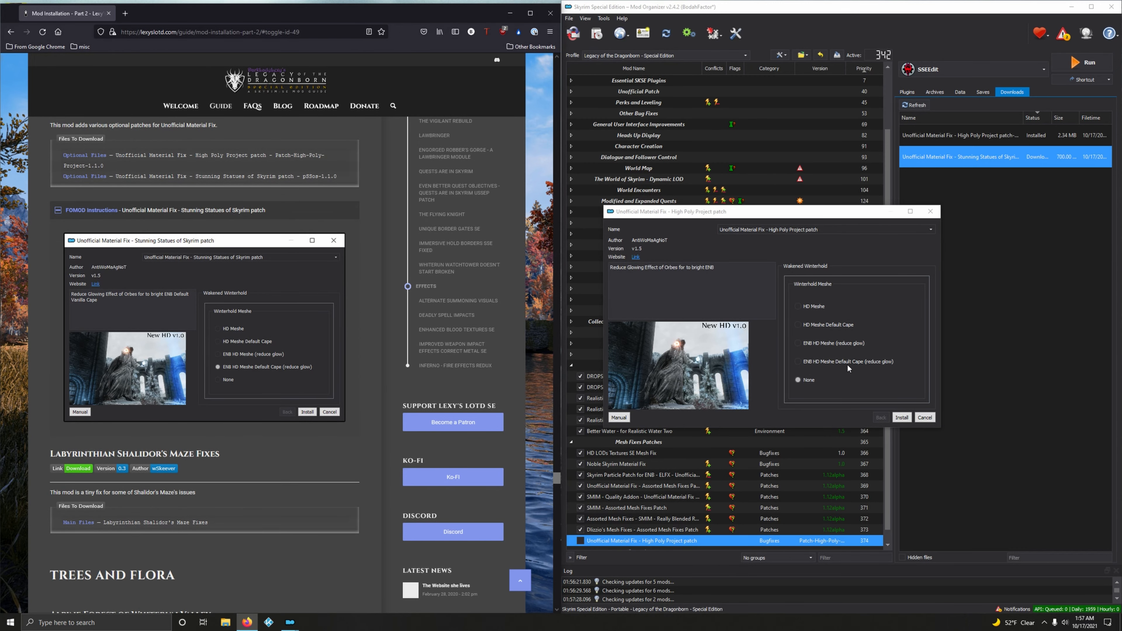
pyautogui.click(877, 363)
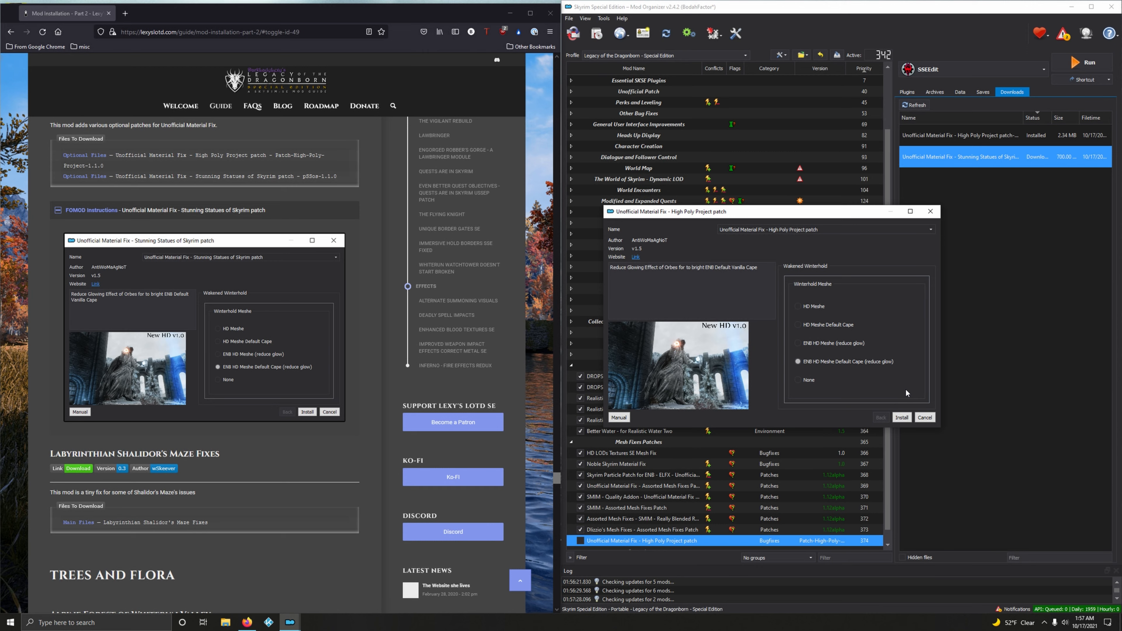
pyautogui.click(930, 231)
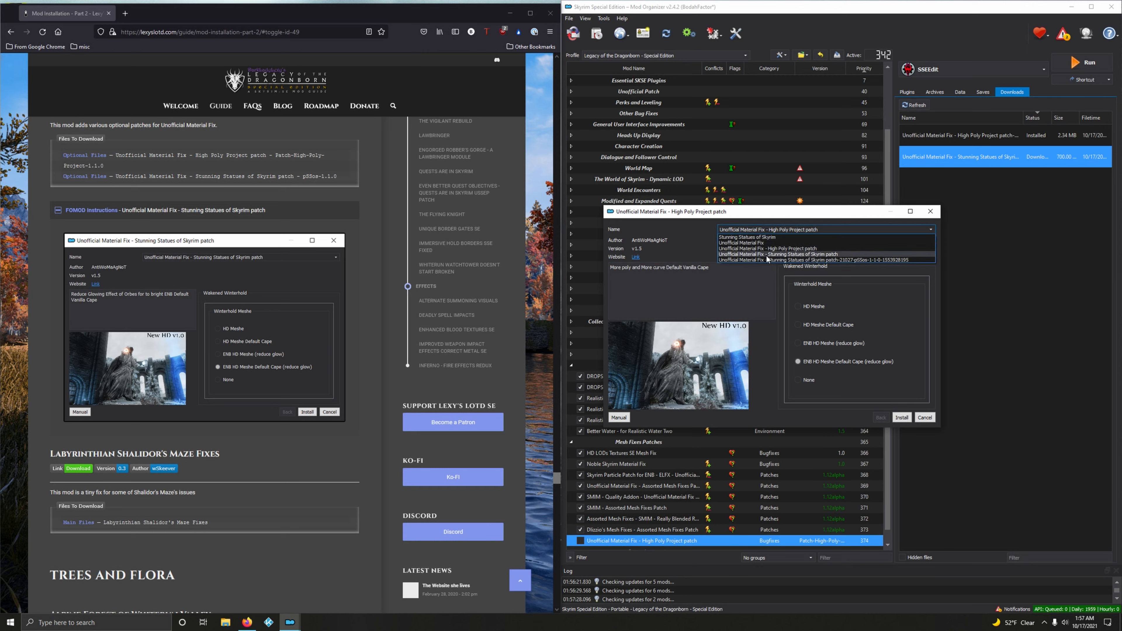
pyautogui.click(805, 257)
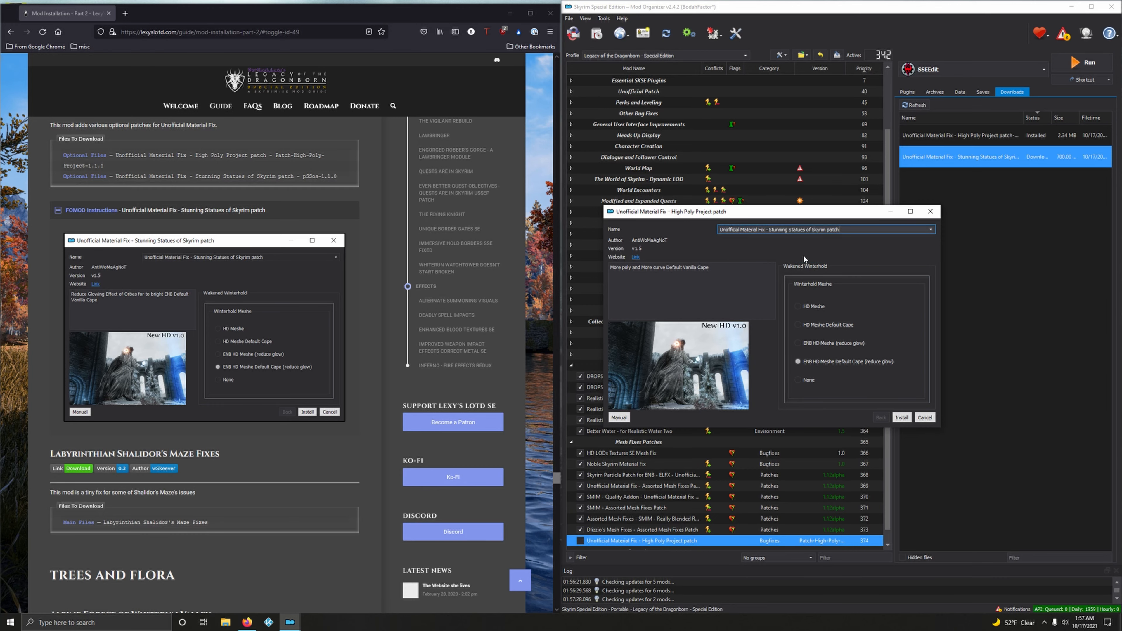
pyautogui.click(902, 417)
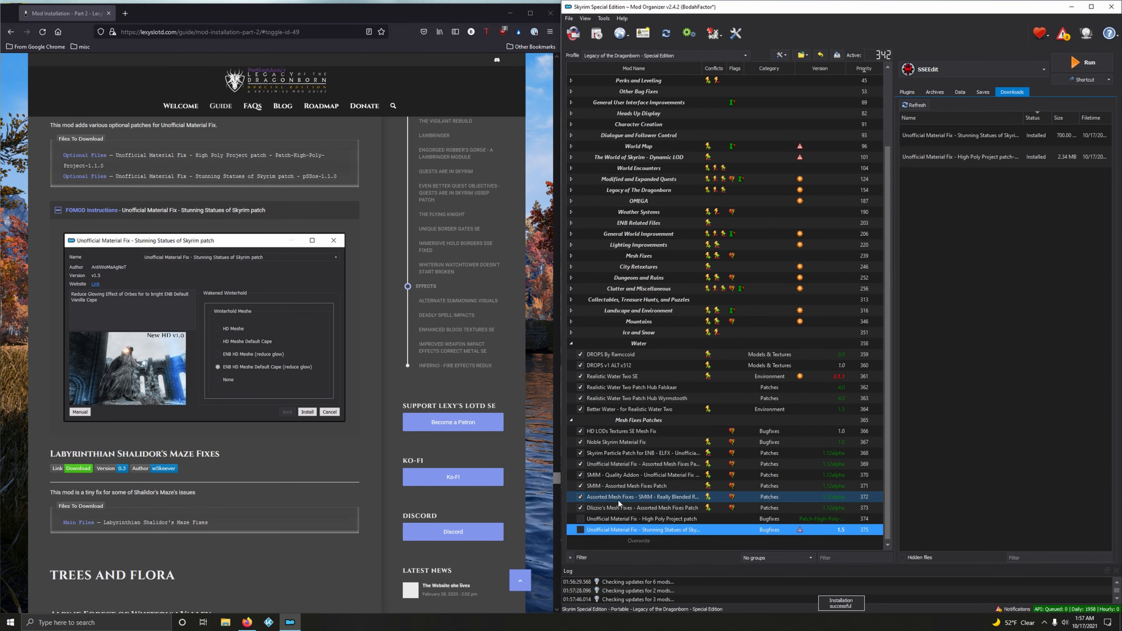
# Enable the two new Unofficial Material Fix patches and collapse the guide's FOMOD instructions
pyautogui.click(581, 519)
pyautogui.click(580, 530)
pyautogui.click(248, 210)
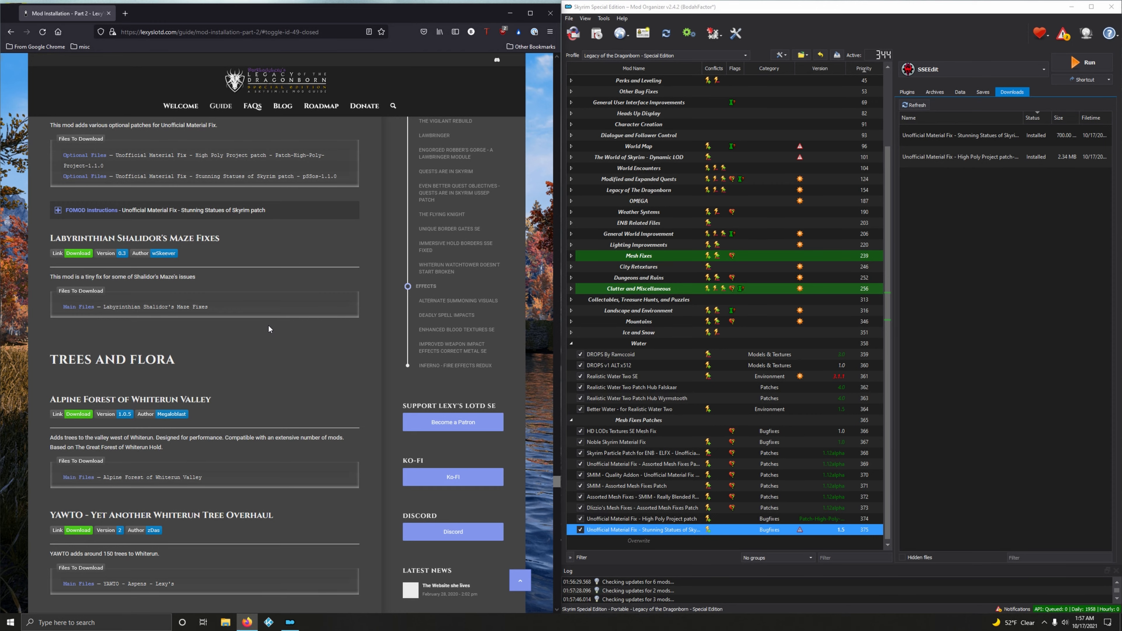
# Open the downloadable files of Labyrinthian Shalidor's Maze Fixes from the guide's link
pyautogui.click(79, 253)
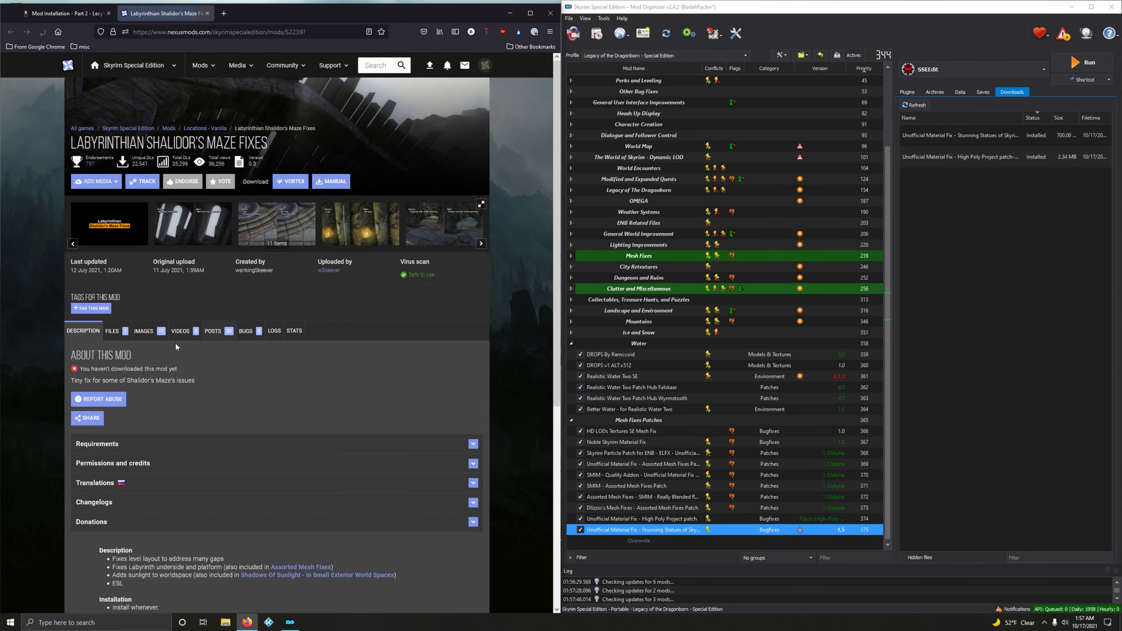
pyautogui.click(130, 337)
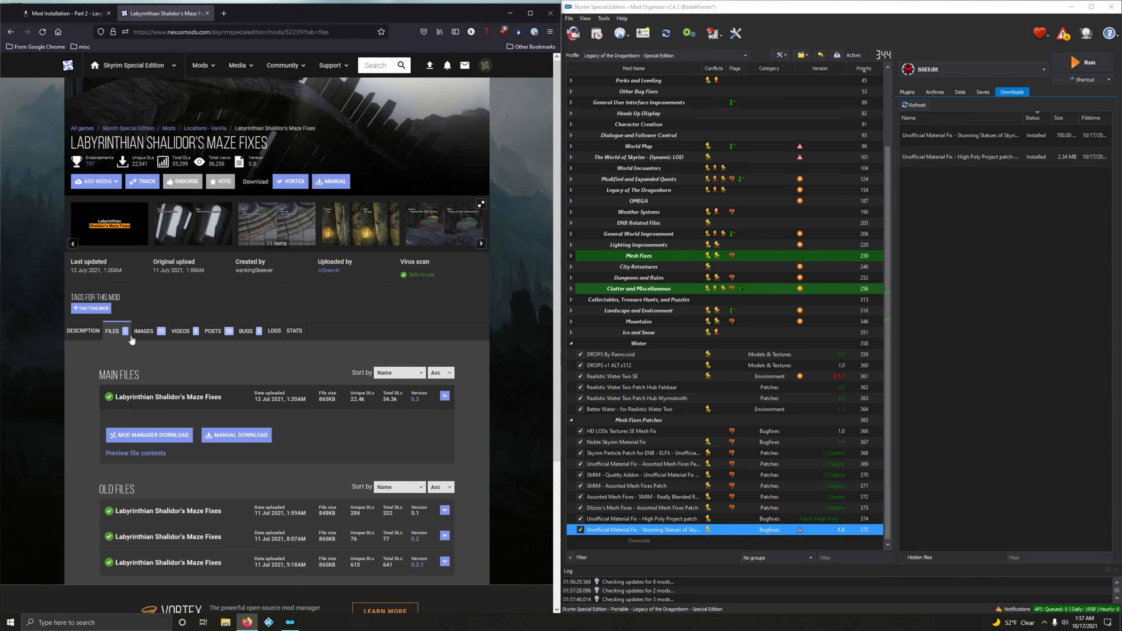